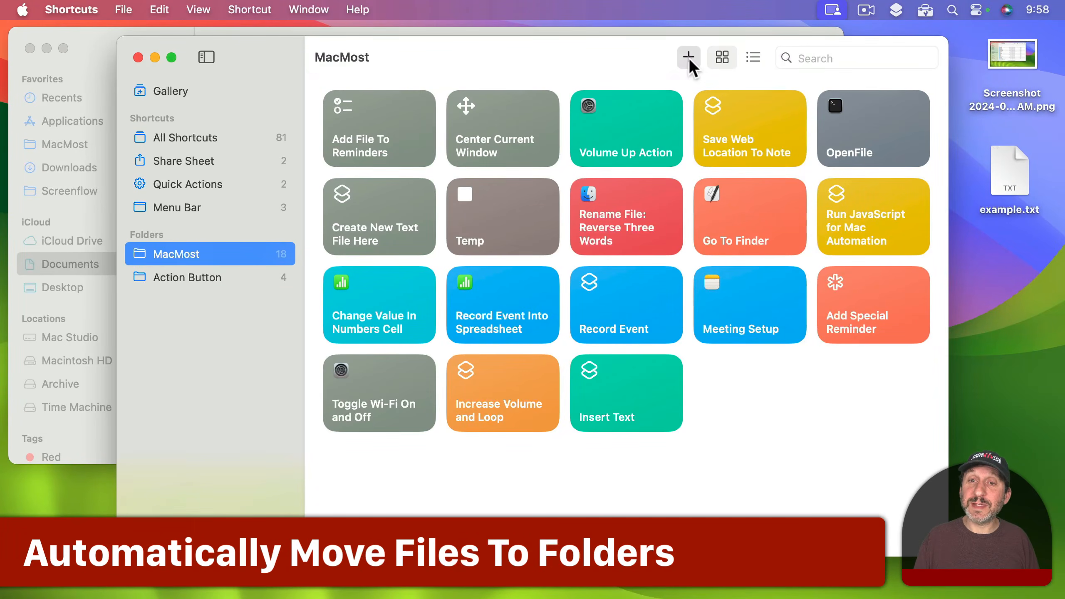
# Step: Create a new shortcut in the MacMost folder
pyautogui.click(688, 58)
pyautogui.click(870, 85)
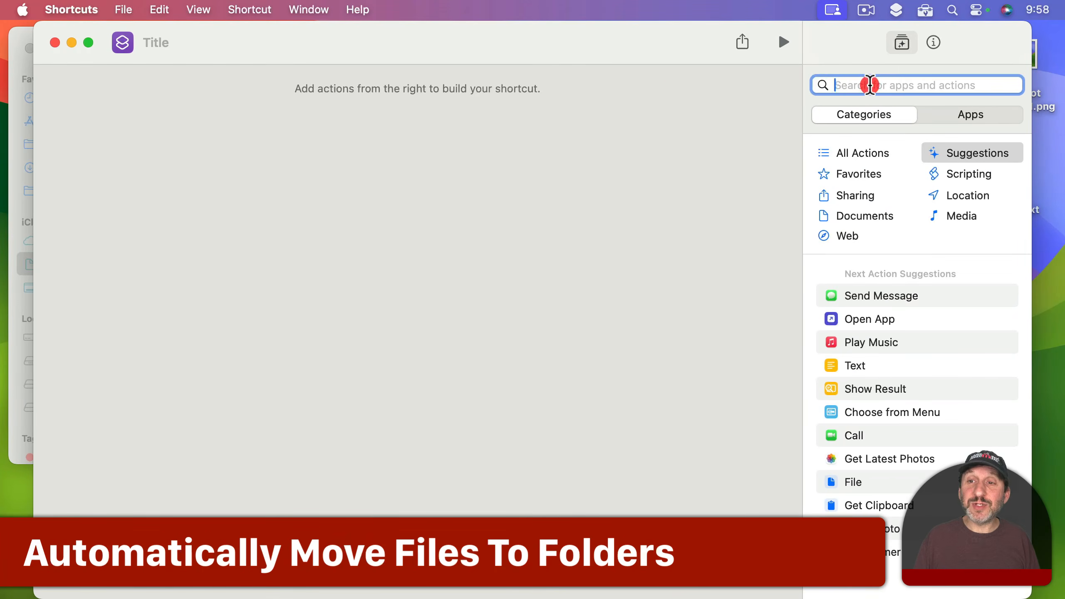
pyautogui.write('move')
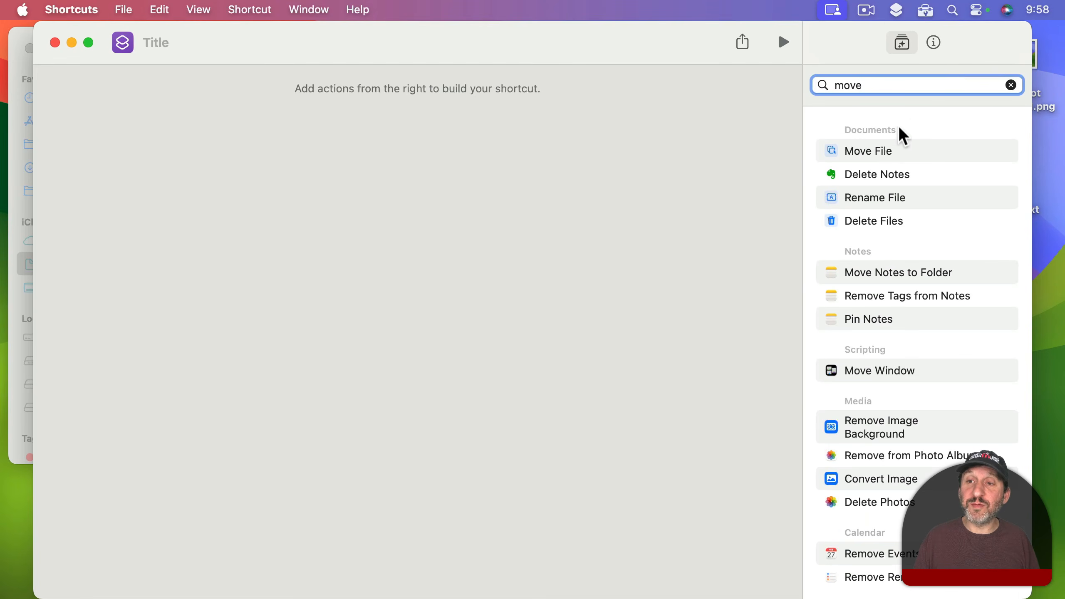
pyautogui.moveTo(891, 150); pyautogui.dragTo(452, 149)
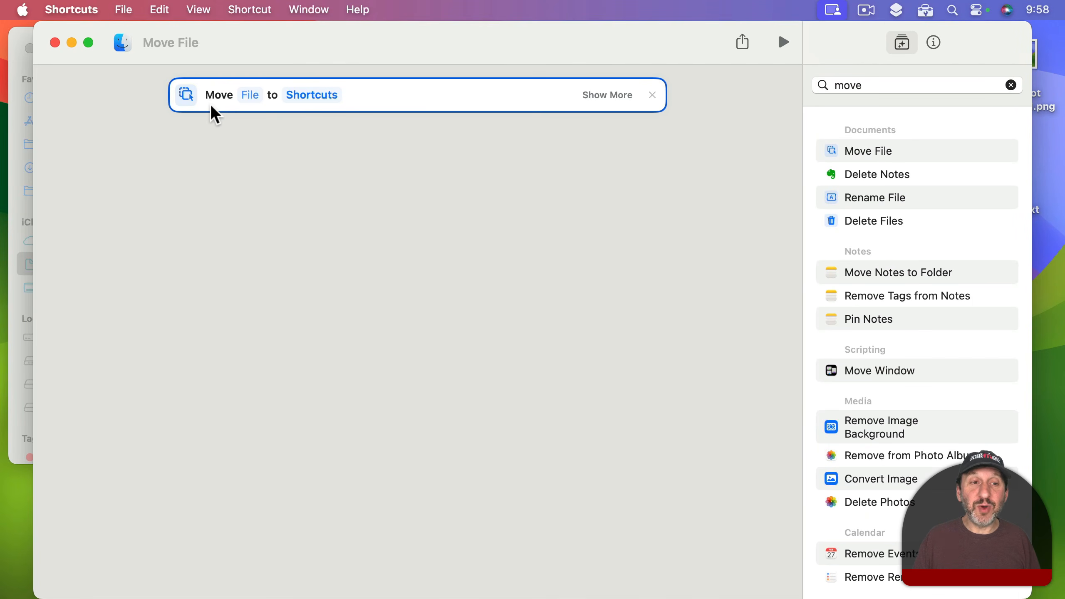
pyautogui.click(251, 95)
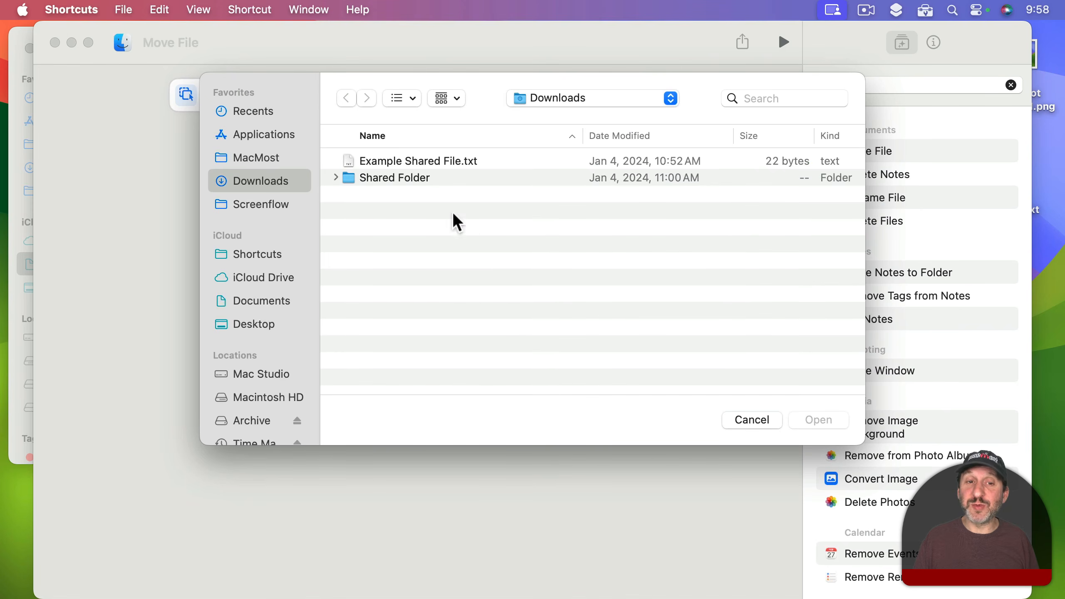
pyautogui.click(746, 421)
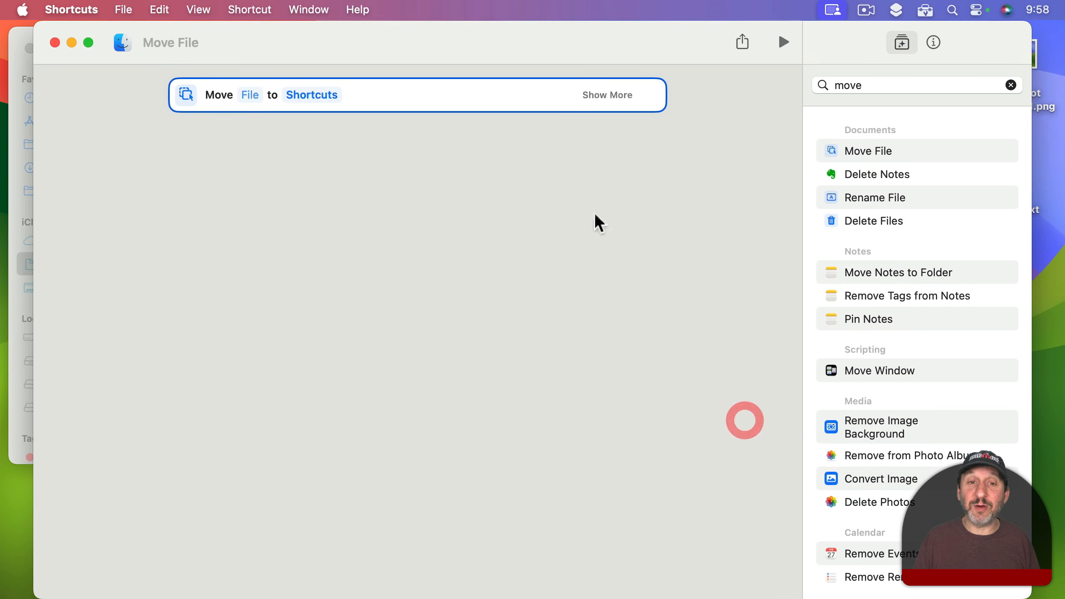
pyautogui.click(317, 95)
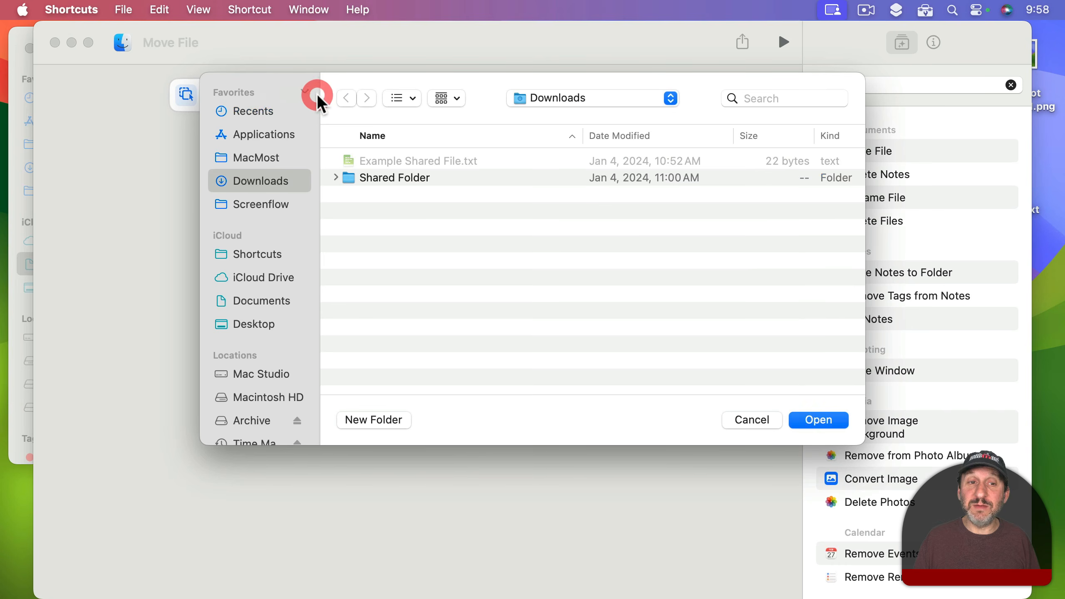
pyautogui.click(751, 419)
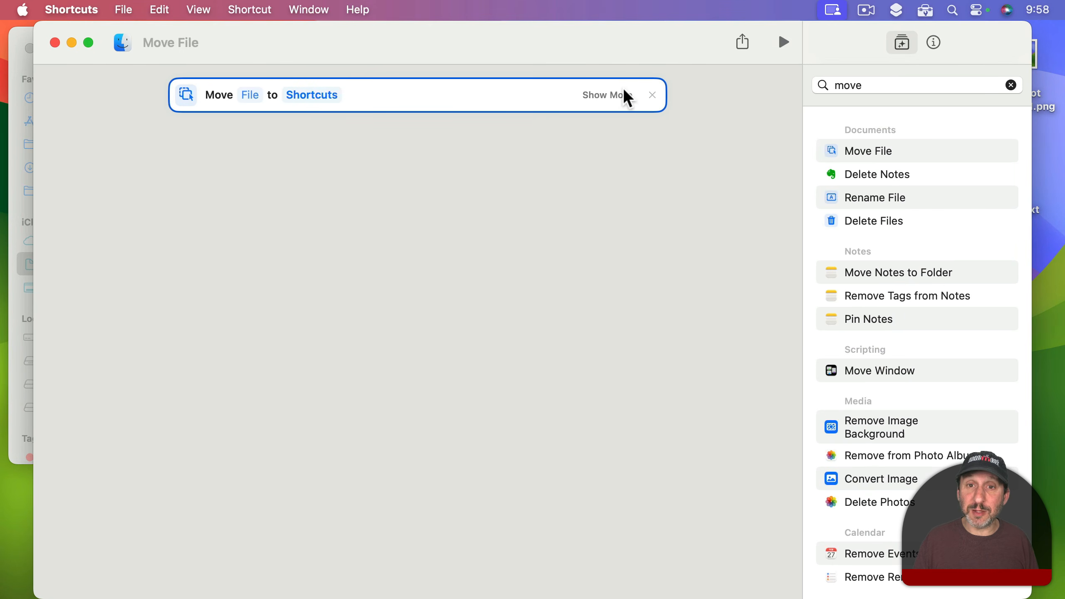
pyautogui.click(652, 95)
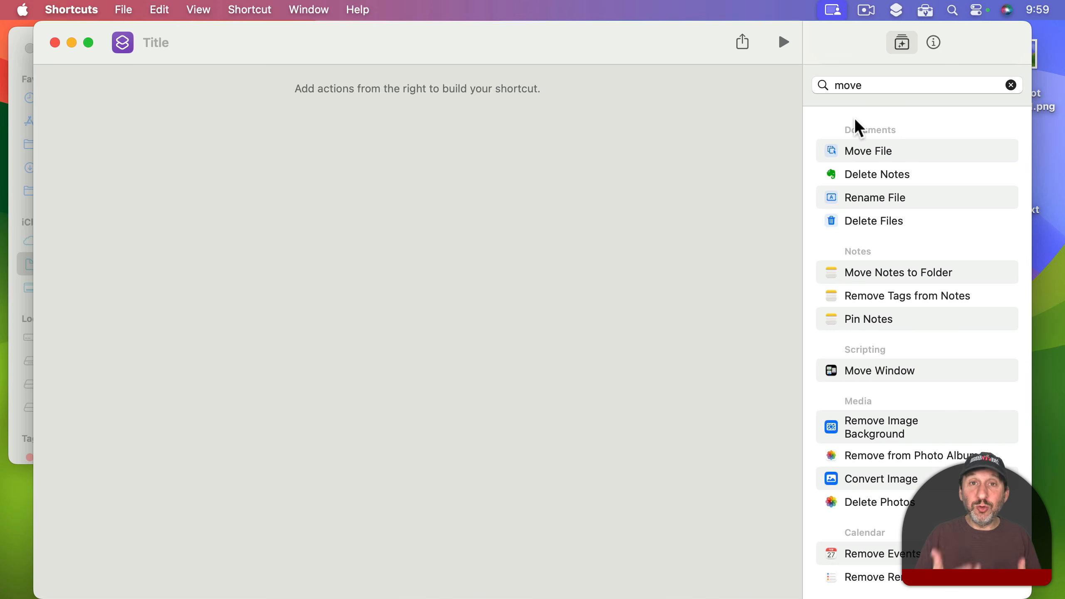
# Step: Find the Repeat with Each action, add it to the shortcut, and have it loop over Shortcut Input
pyautogui.click(854, 86)
pyautogui.doubleClick(854, 85)
pyautogui.write('repeat')
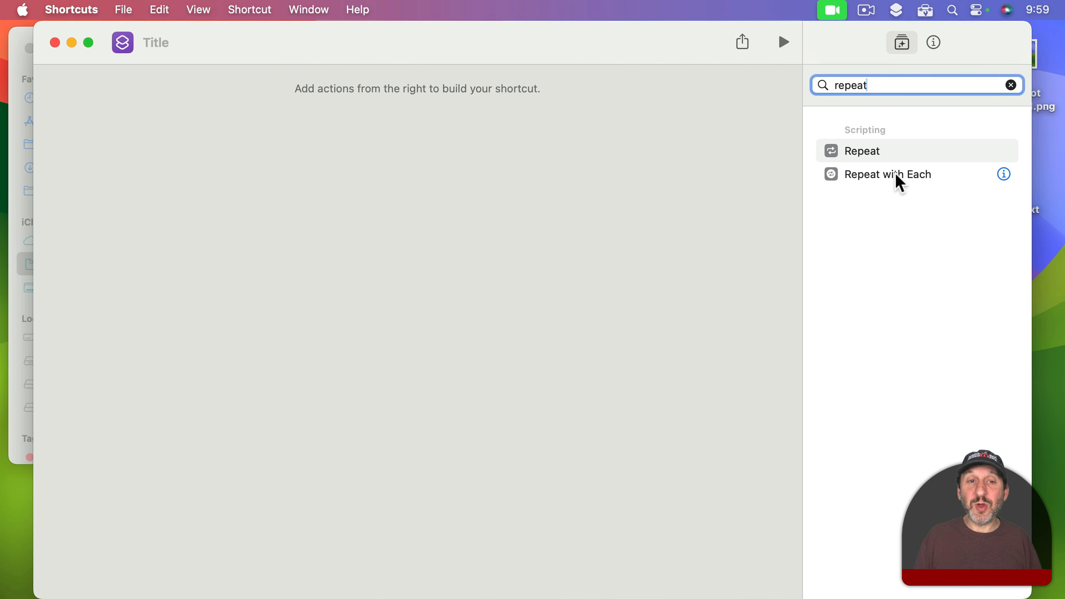
pyautogui.moveTo(895, 173); pyautogui.dragTo(474, 118)
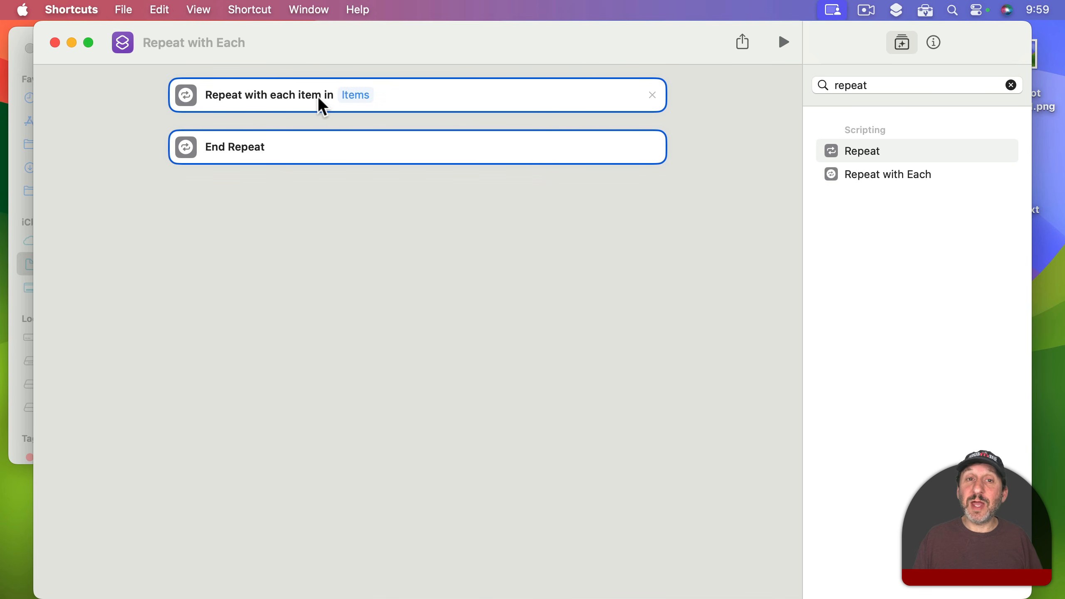
pyautogui.click(359, 98)
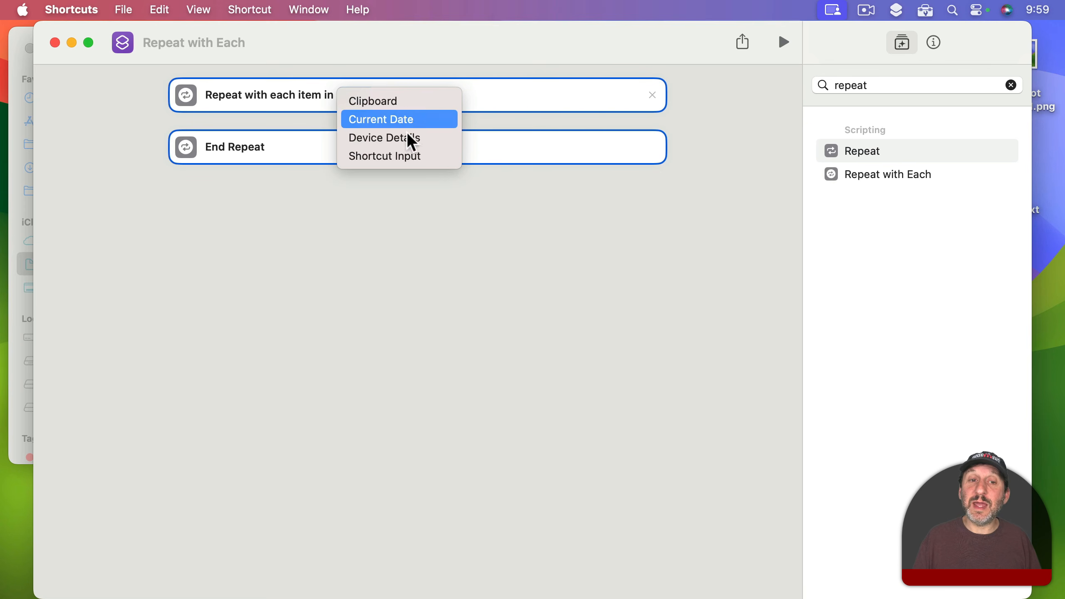
pyautogui.click(407, 161)
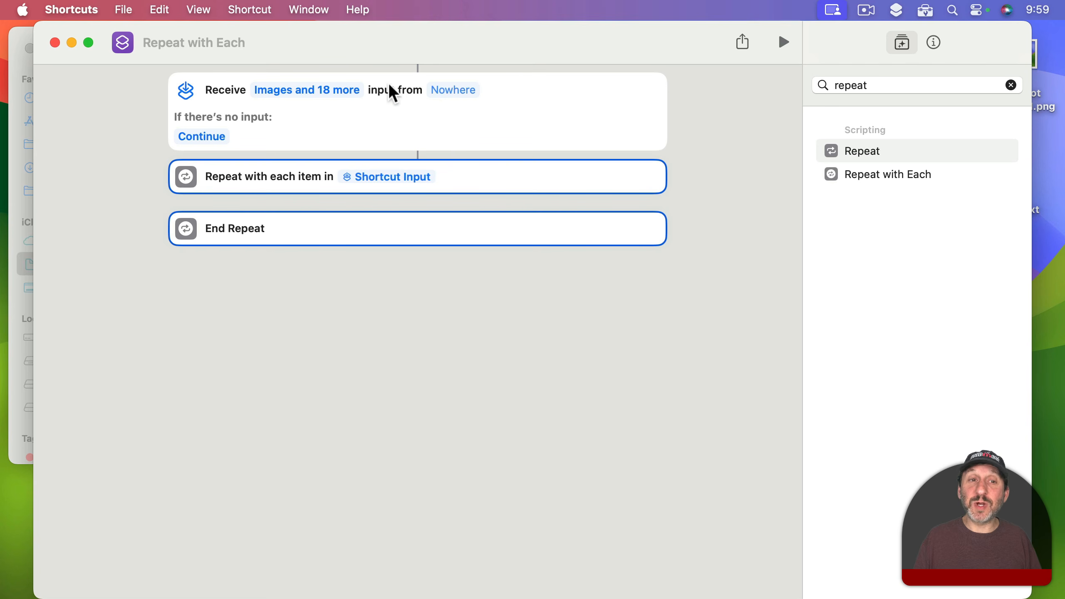
# Step: Restrict the content types that the shortcut receives as input to Files only
pyautogui.click(309, 90)
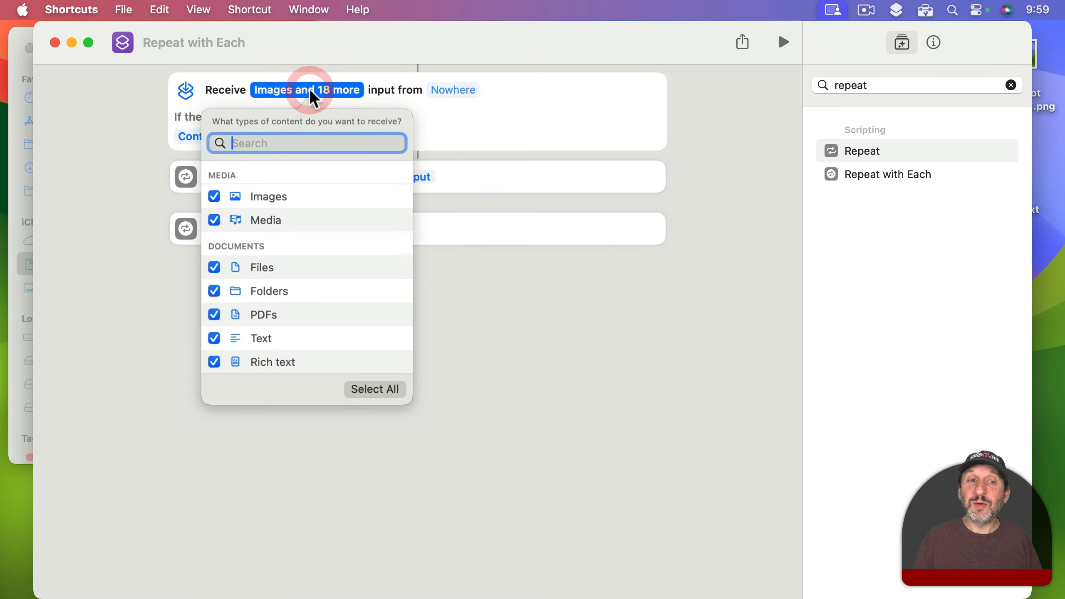
pyautogui.click(372, 386)
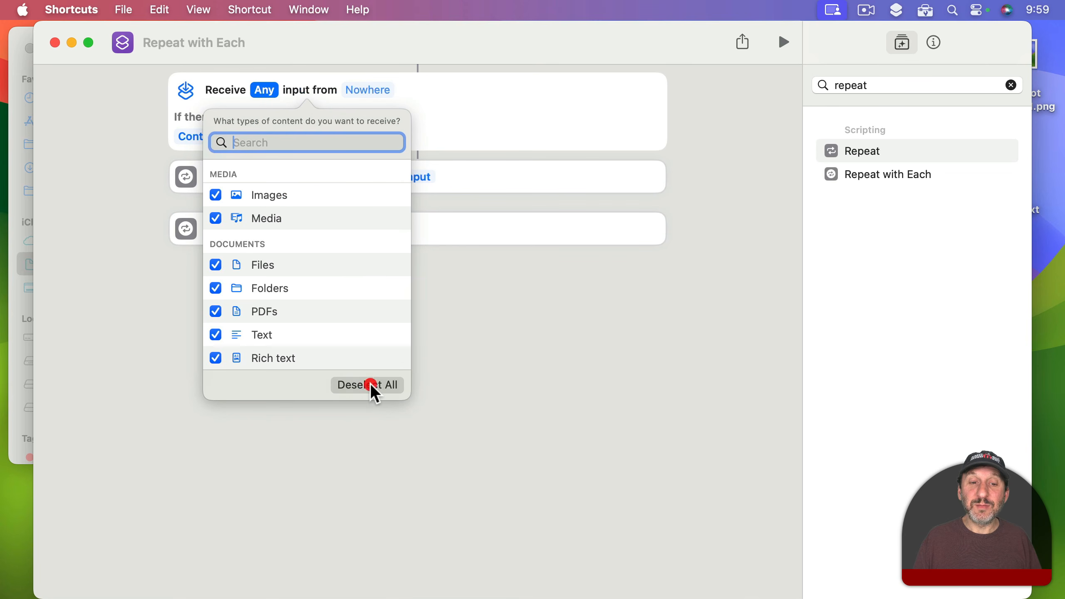
pyautogui.click(375, 385)
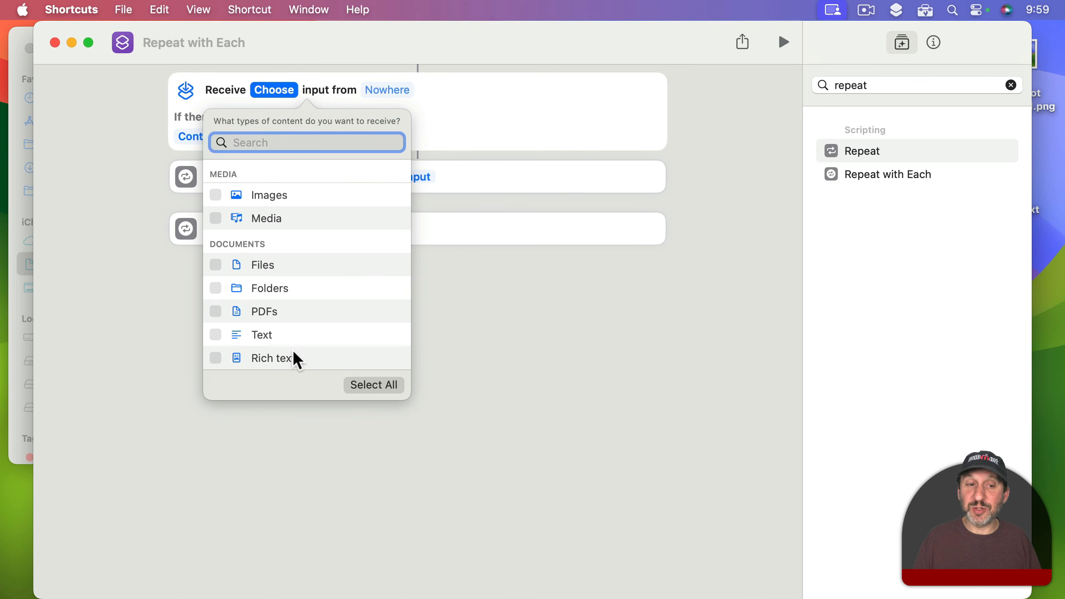
pyautogui.click(216, 264)
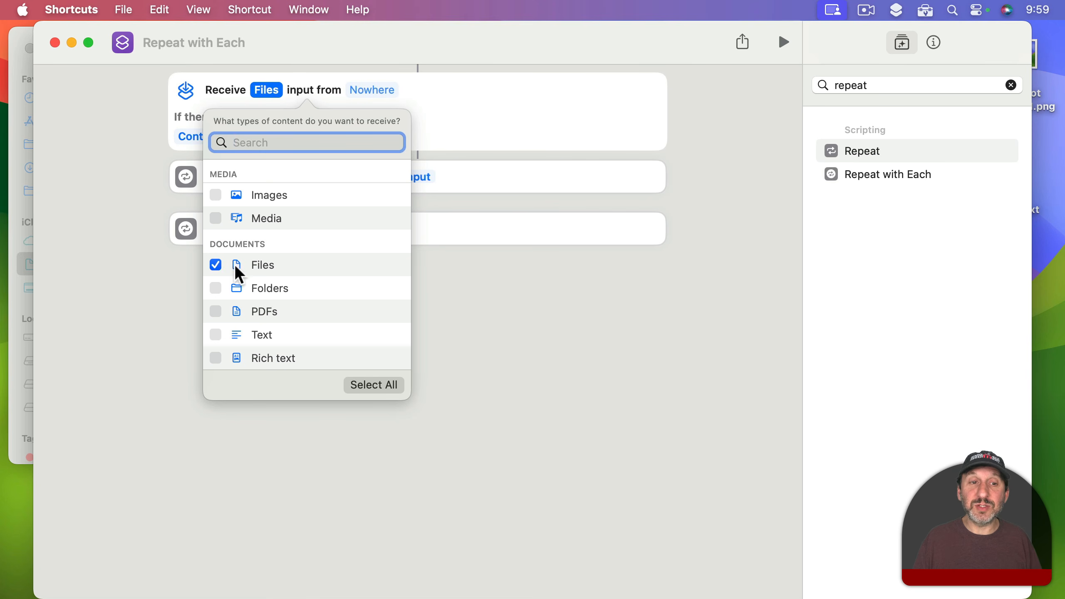
pyautogui.click(470, 98)
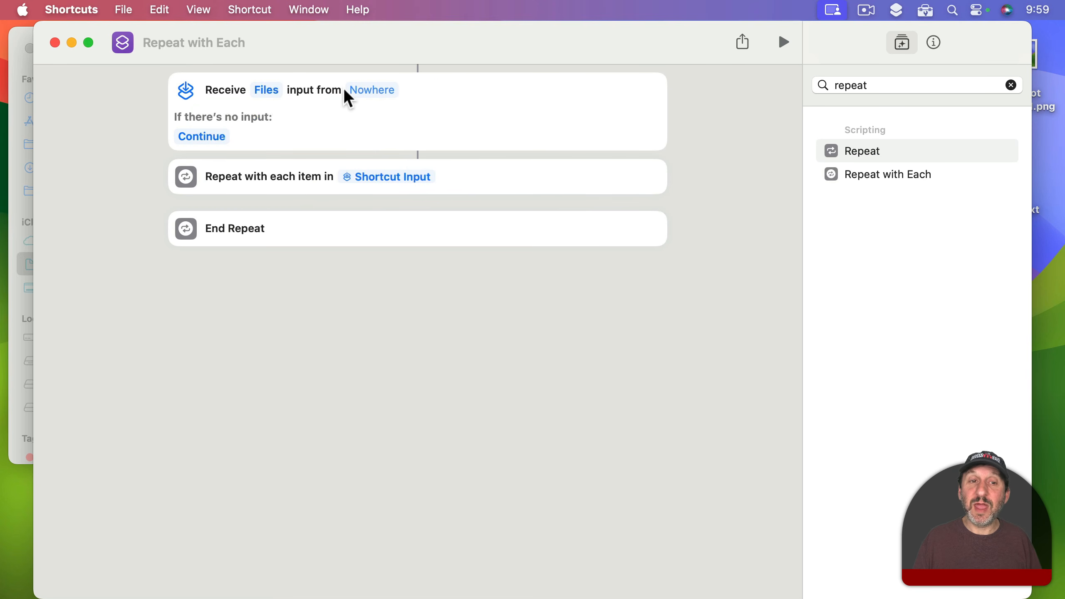
# Step: Enable the shortcut as a Quick Action and make it ask for Files when there is no input
pyautogui.click(376, 89)
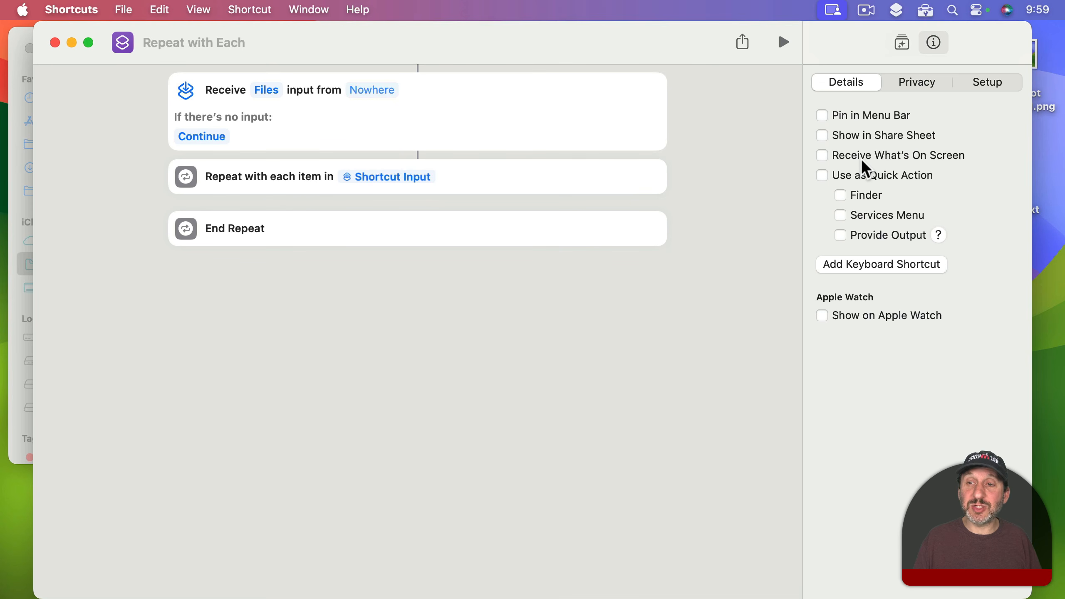
pyautogui.click(854, 174)
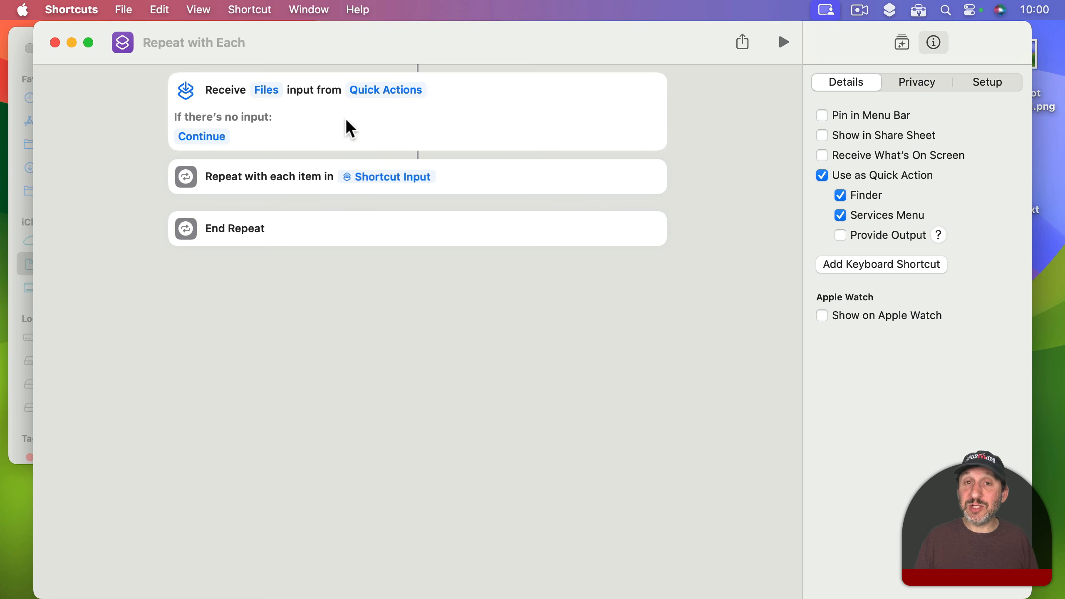
pyautogui.click(205, 136)
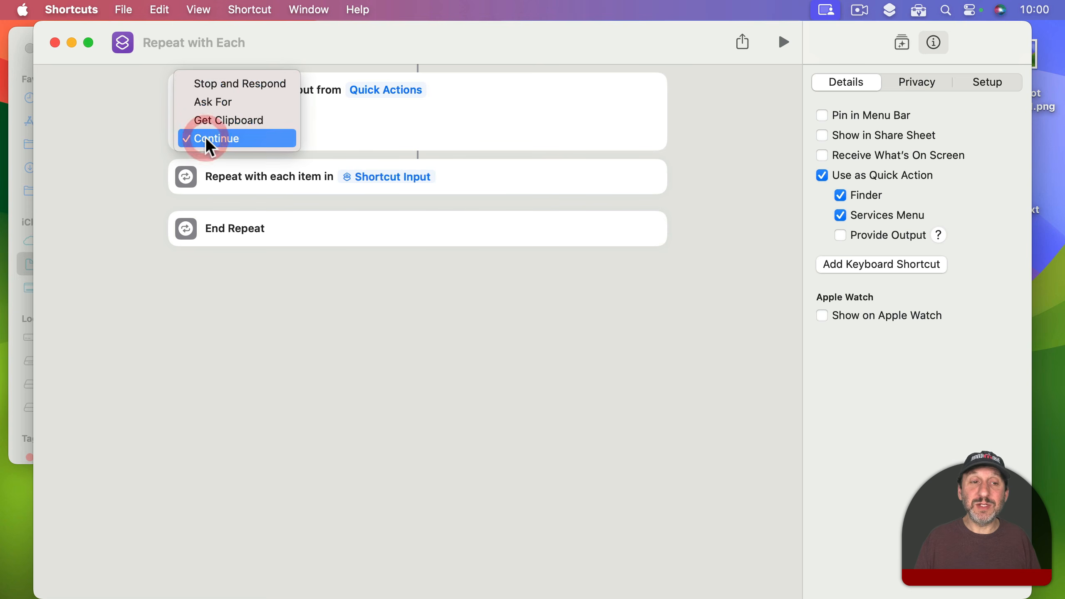
pyautogui.click(214, 102)
pyautogui.click(250, 137)
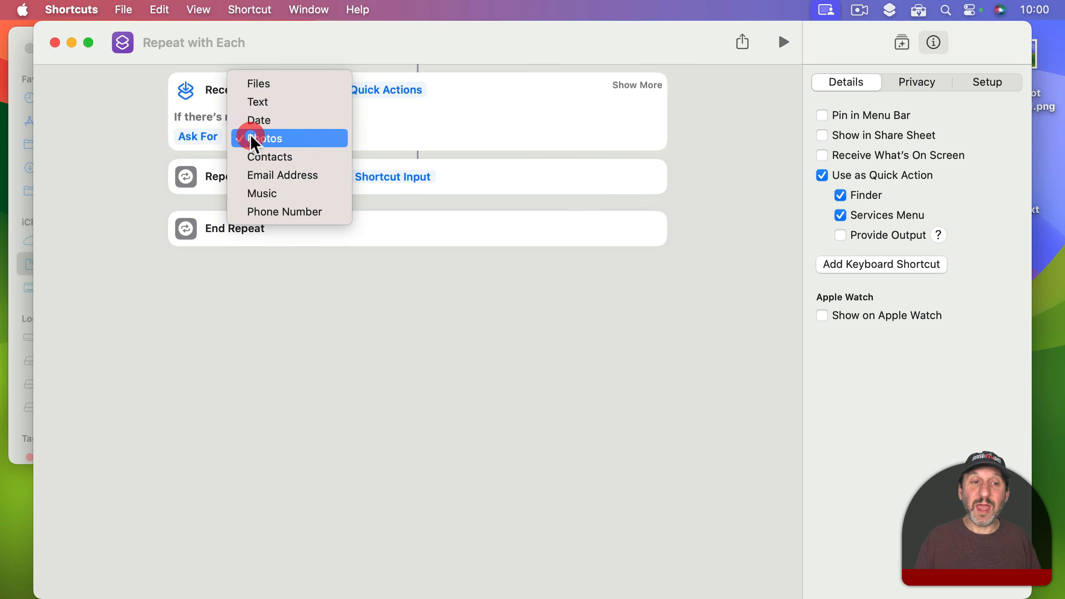
pyautogui.click(262, 84)
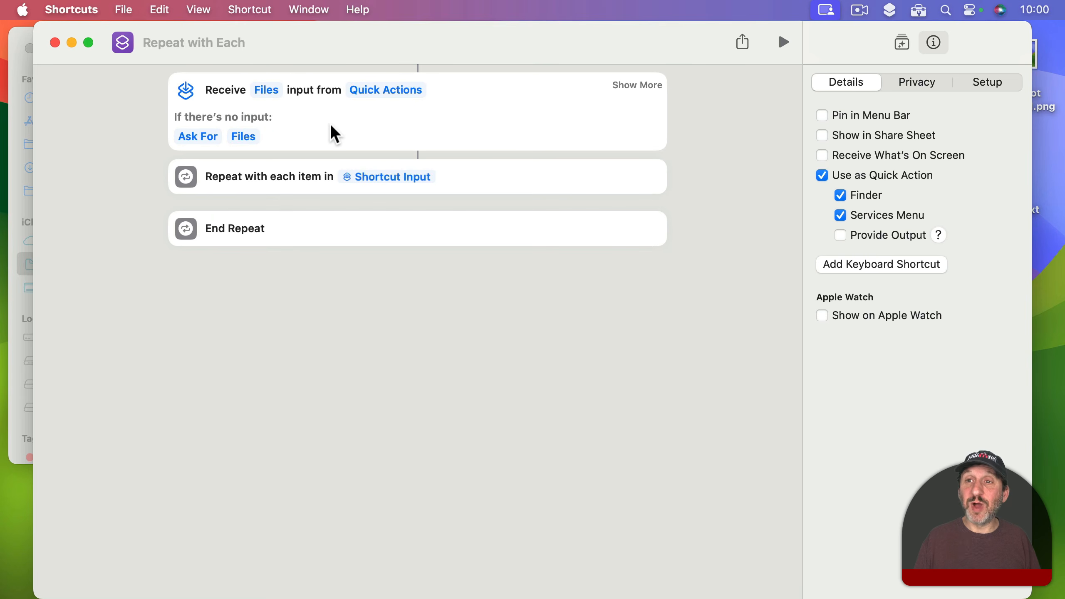
pyautogui.click(890, 10)
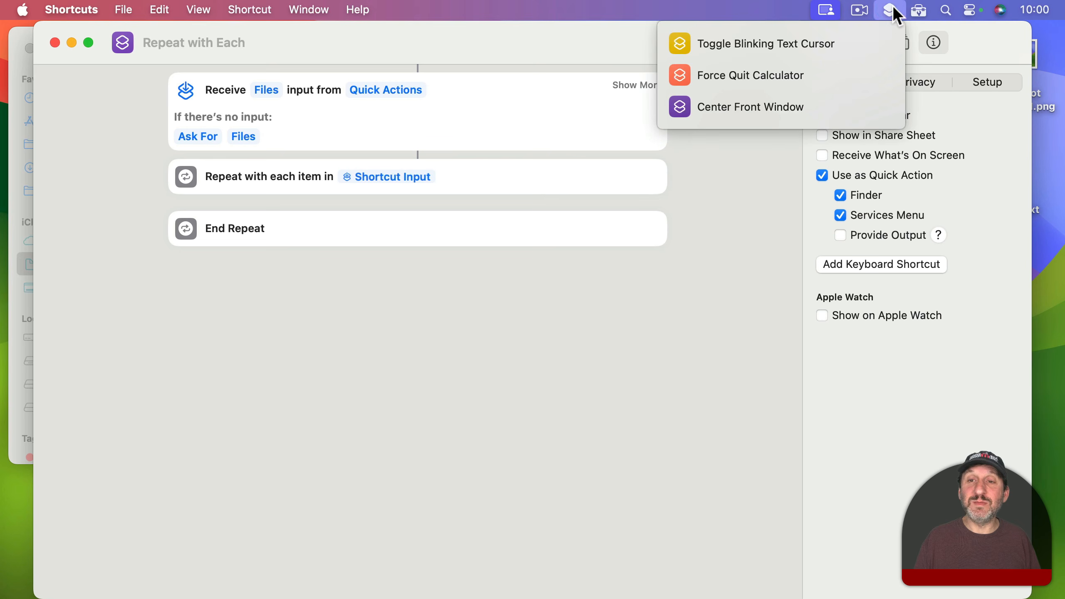
pyautogui.click(892, 11)
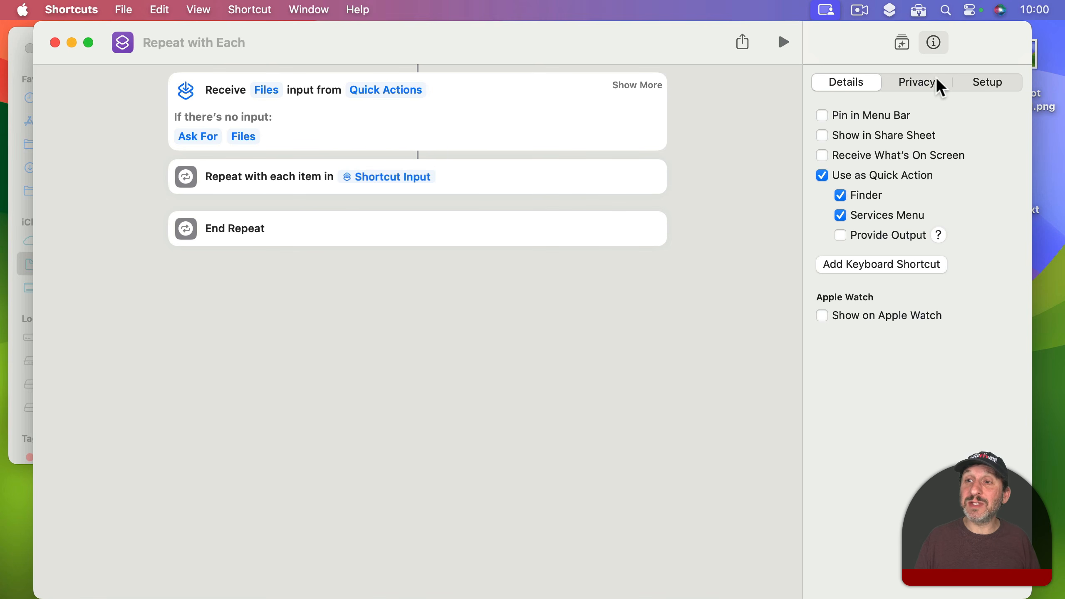
# Step: Find the Get Details of Files action, add it inside the repeat loop, and set its detail to Name
pyautogui.click(903, 42)
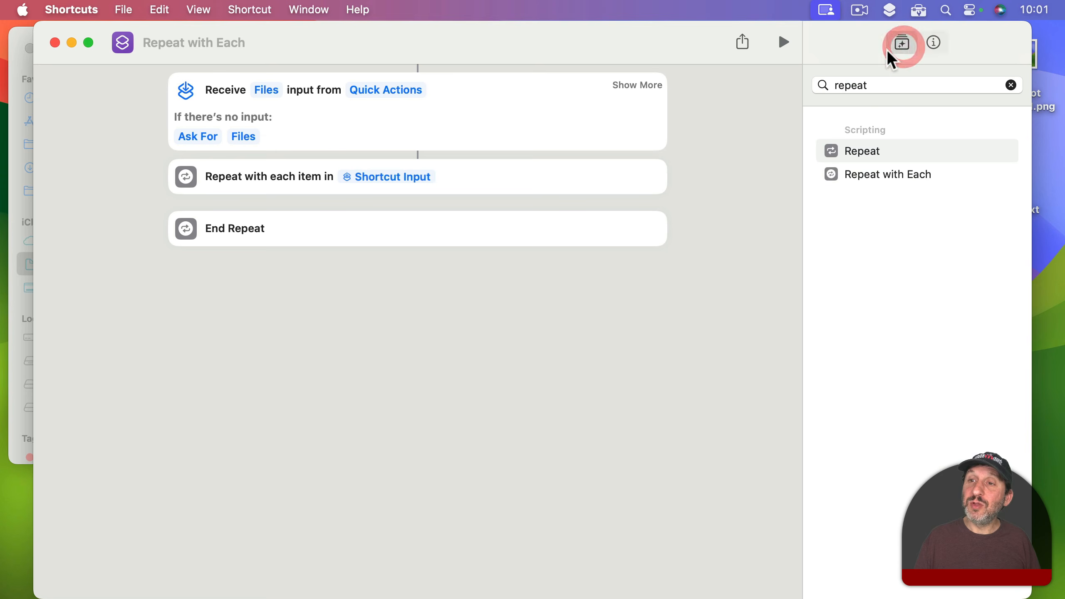
pyautogui.doubleClick(862, 86)
pyautogui.press('BackSpace')
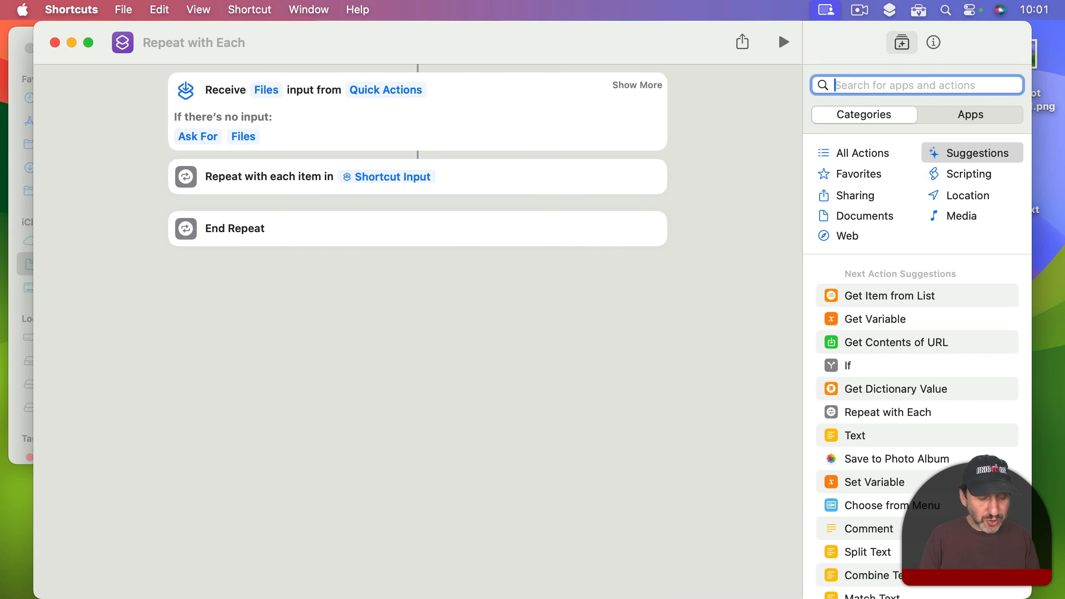
pyautogui.write('file details')
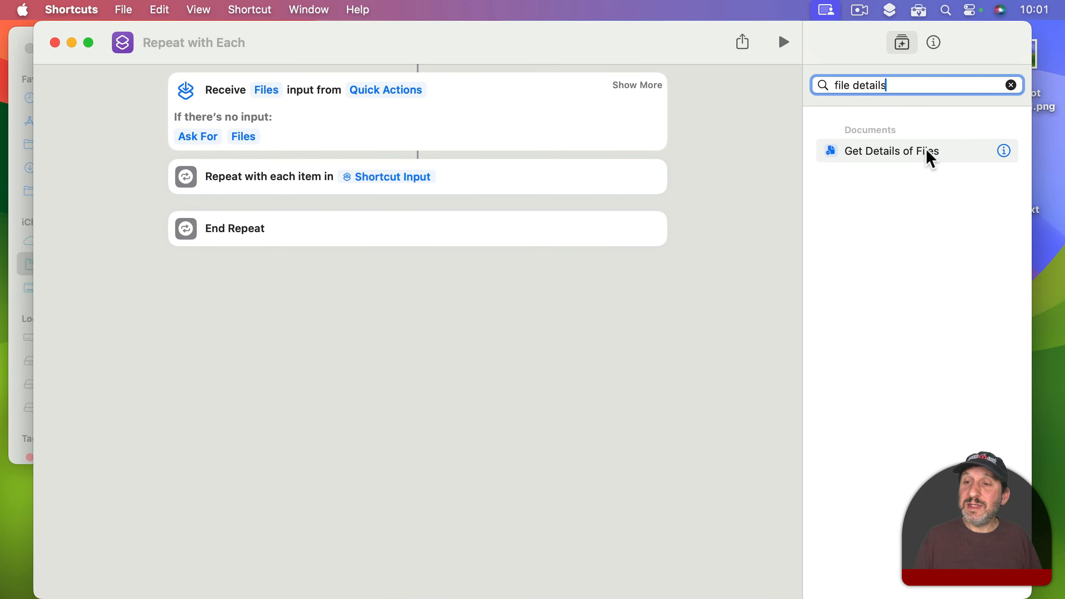
pyautogui.moveTo(926, 152); pyautogui.dragTo(315, 216)
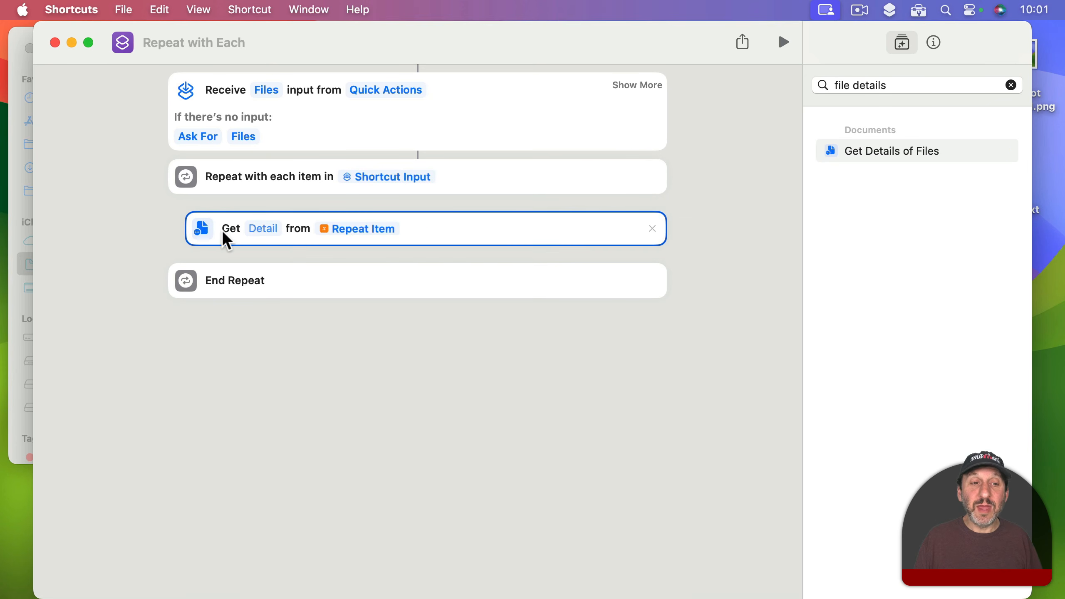
pyautogui.click(272, 229)
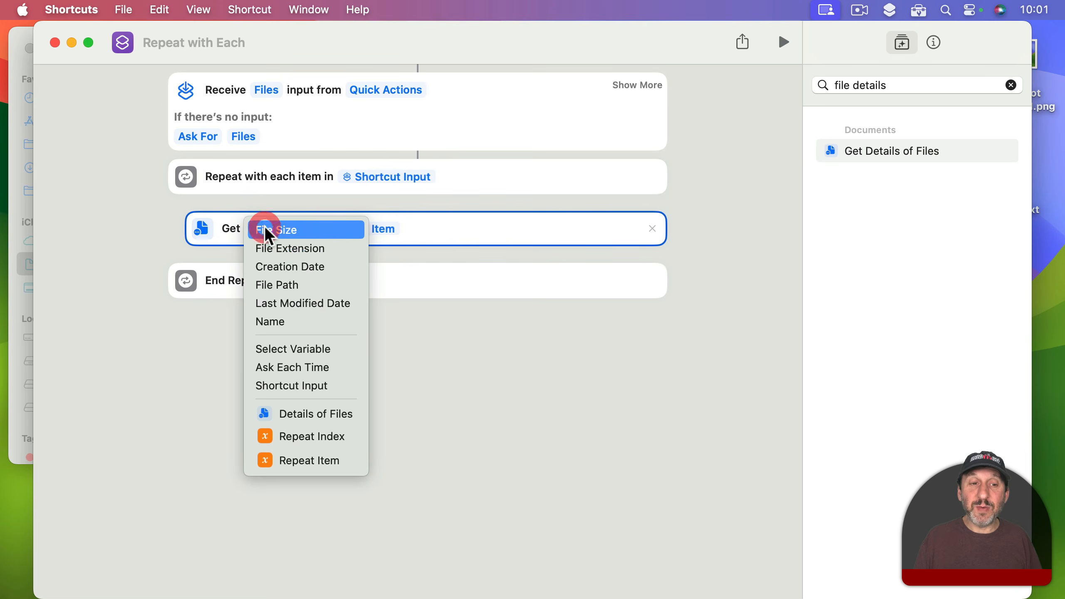
pyautogui.click(287, 322)
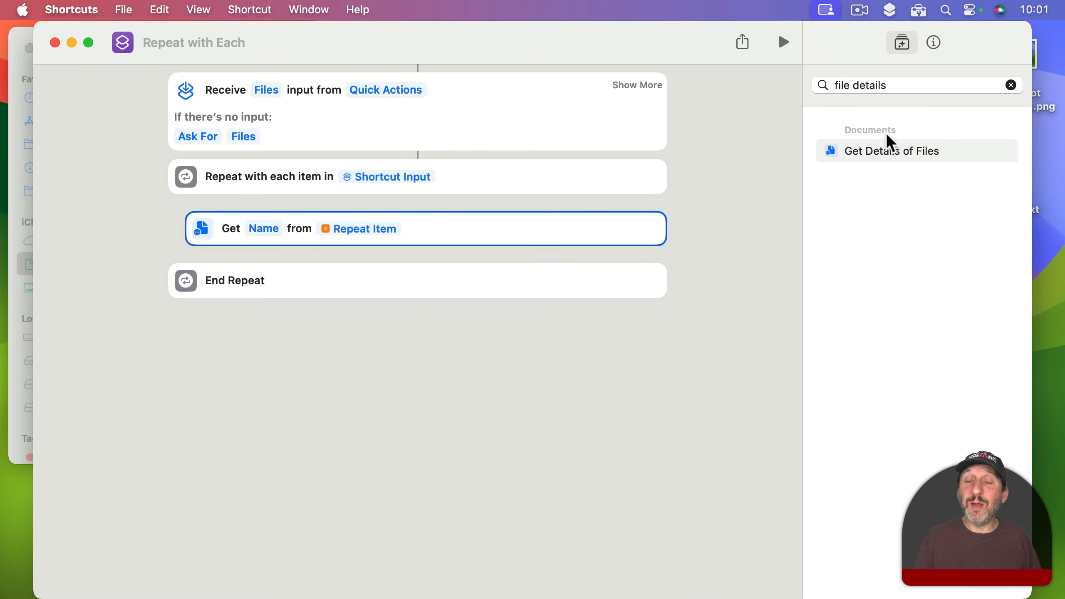
# Step: Add a second Get Details of Files action inside the loop and have it get the File Extension from Repeat Item
pyautogui.moveTo(895, 149); pyautogui.dragTo(377, 286)
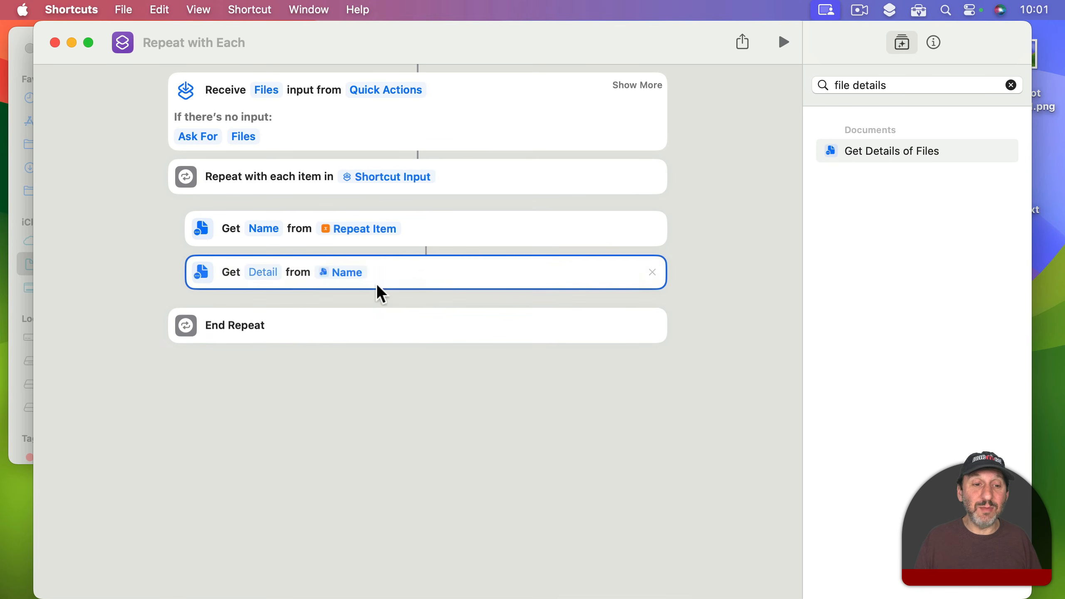
pyautogui.click(262, 273)
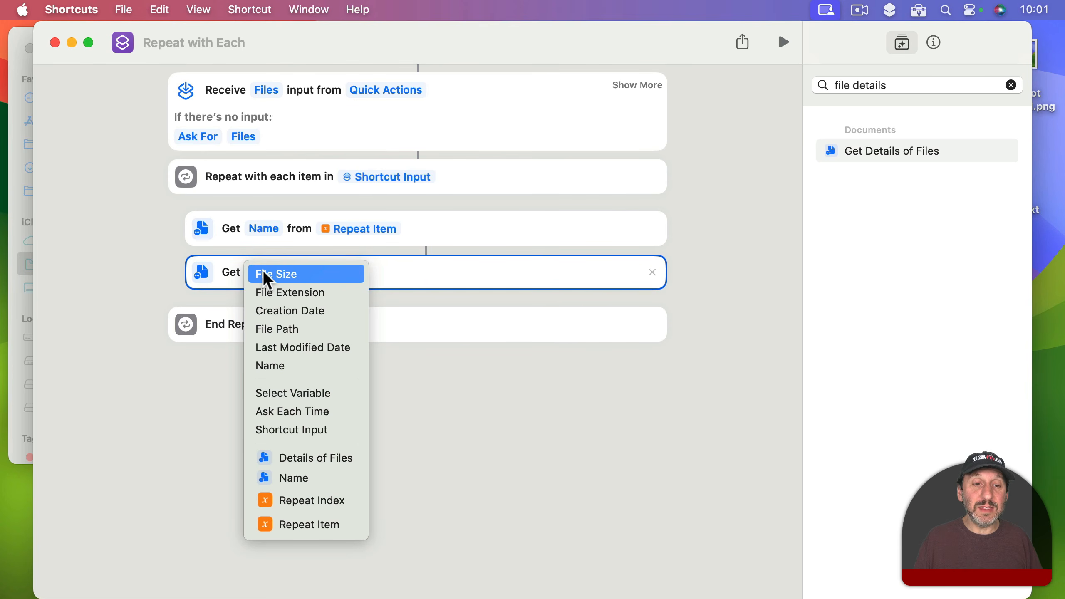
pyautogui.click(287, 292)
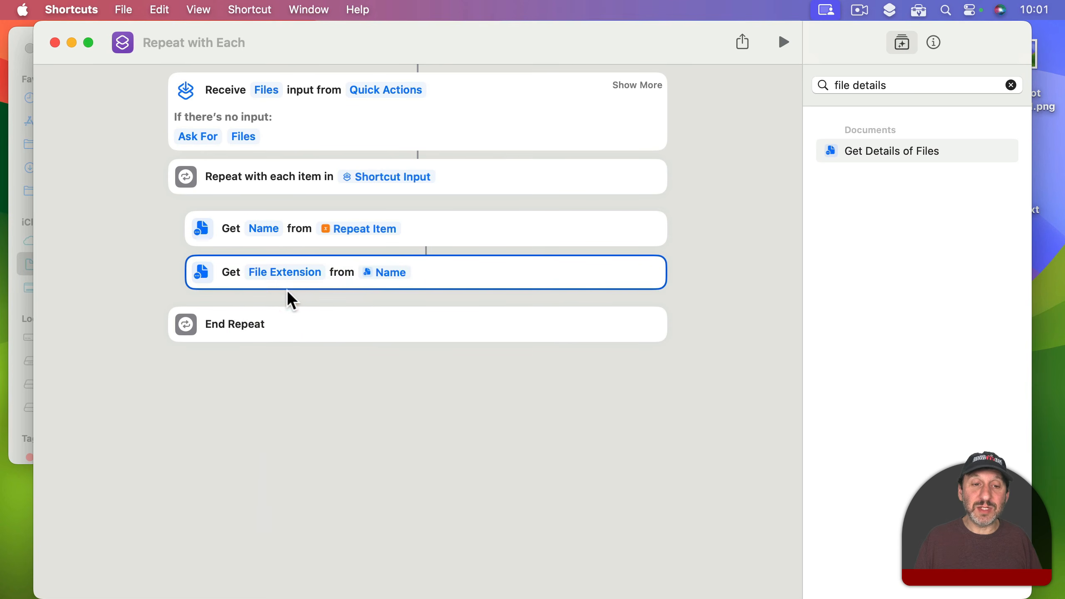
pyautogui.click(385, 274)
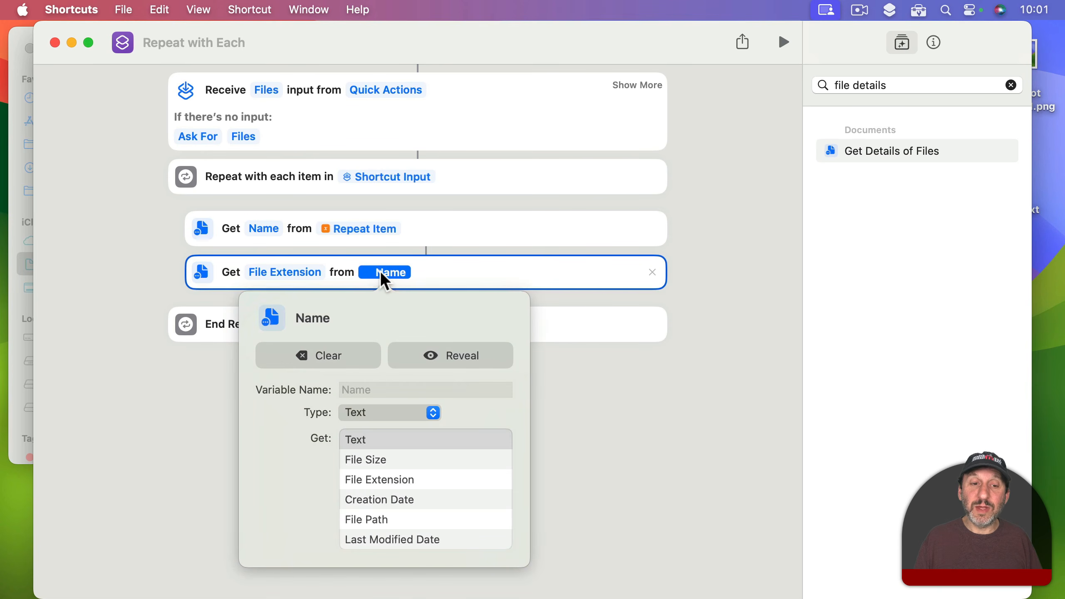
pyautogui.click(341, 353)
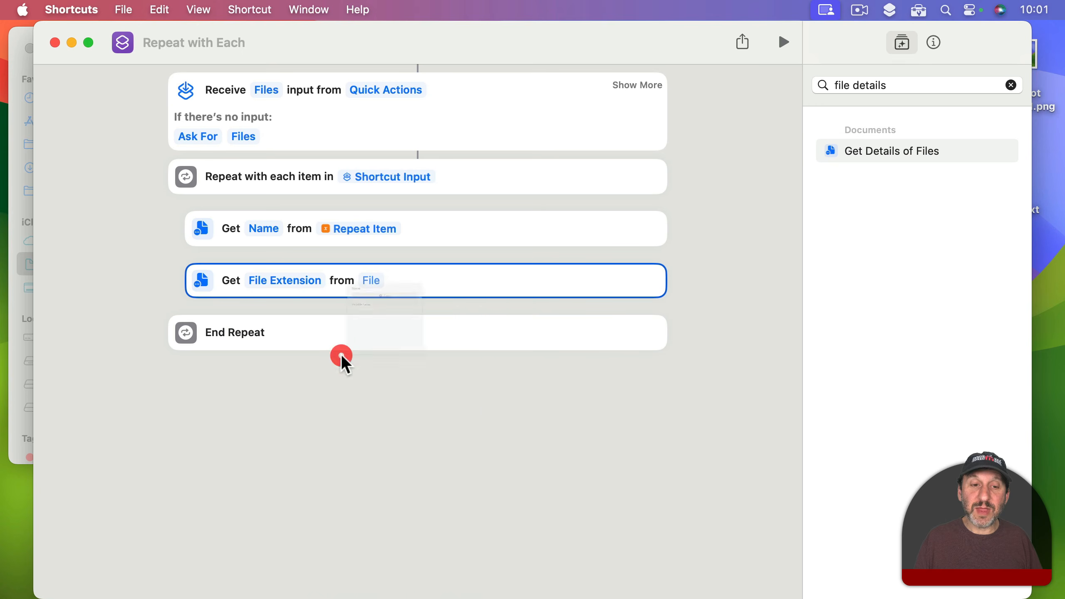
pyautogui.click(371, 281)
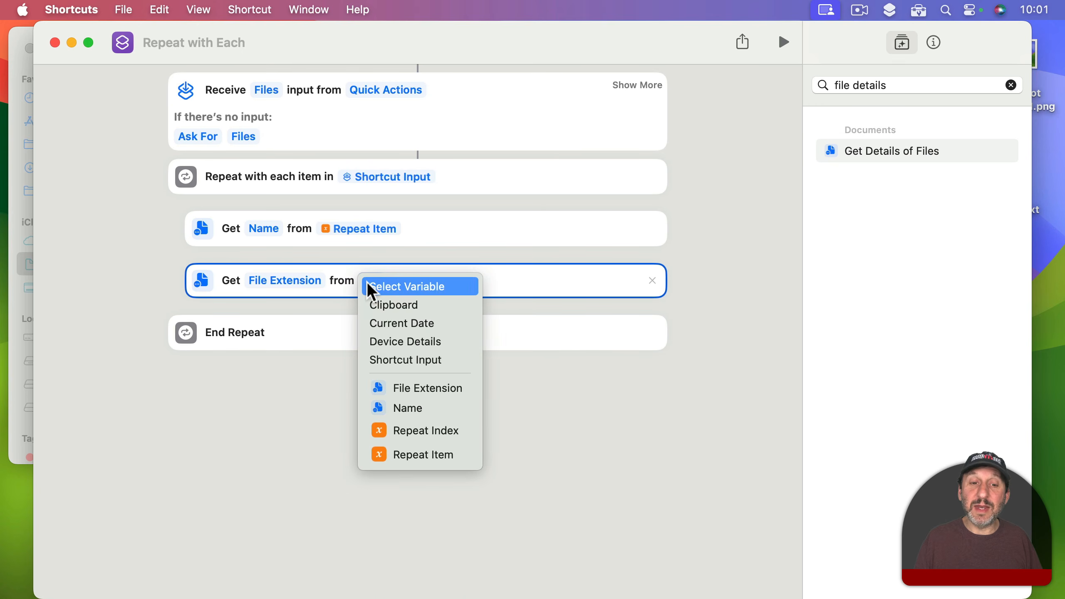
pyautogui.click(421, 456)
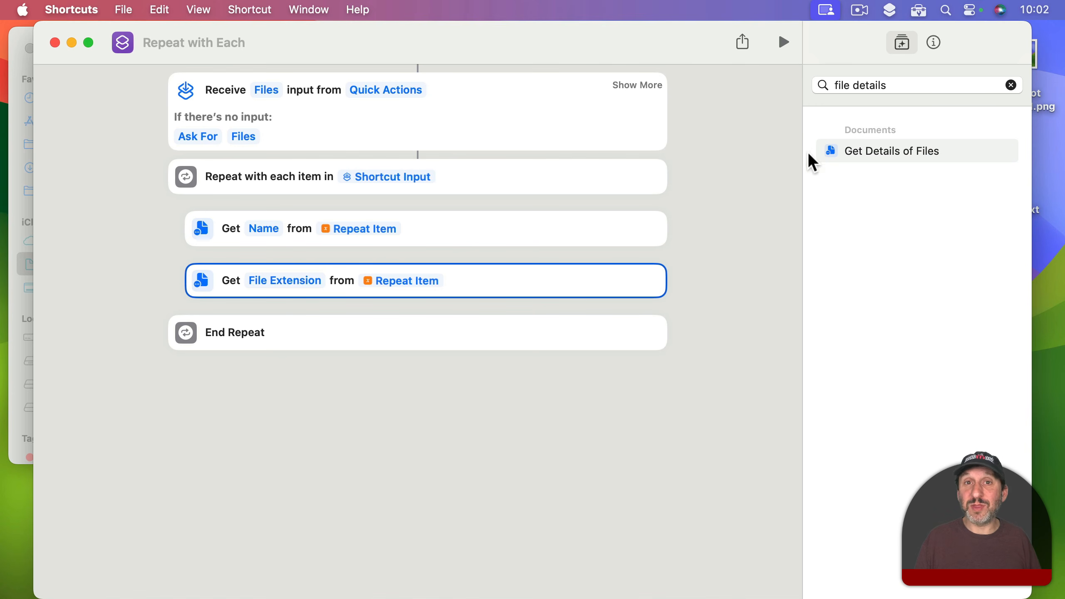
# Step: Find the If action, add it inside the loop after the File Extension action, and make it test Name
pyautogui.click(878, 88)
pyautogui.press('super+a')
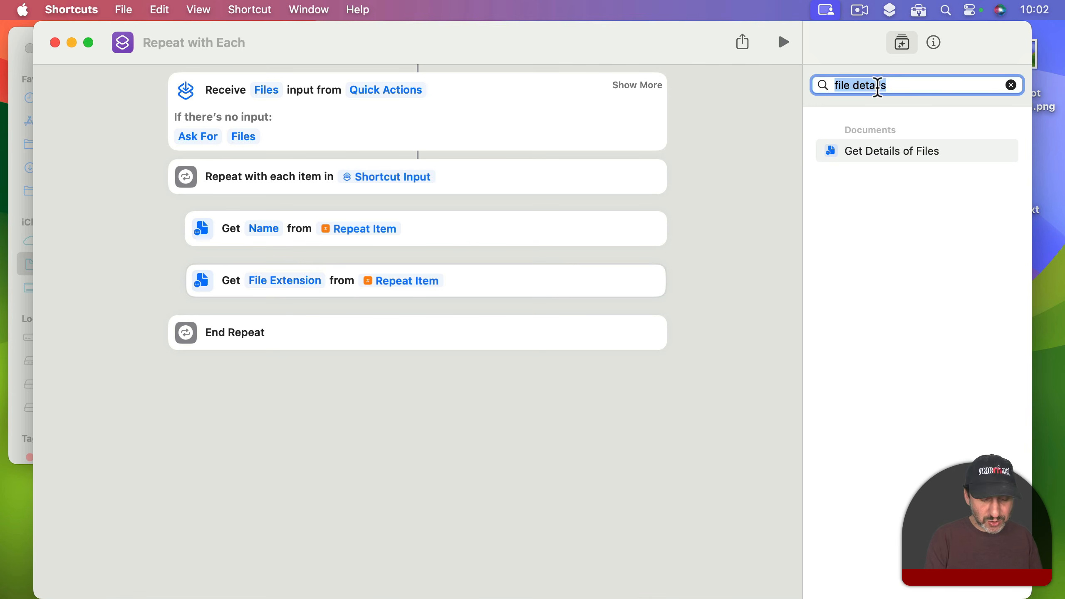
pyautogui.write('if')
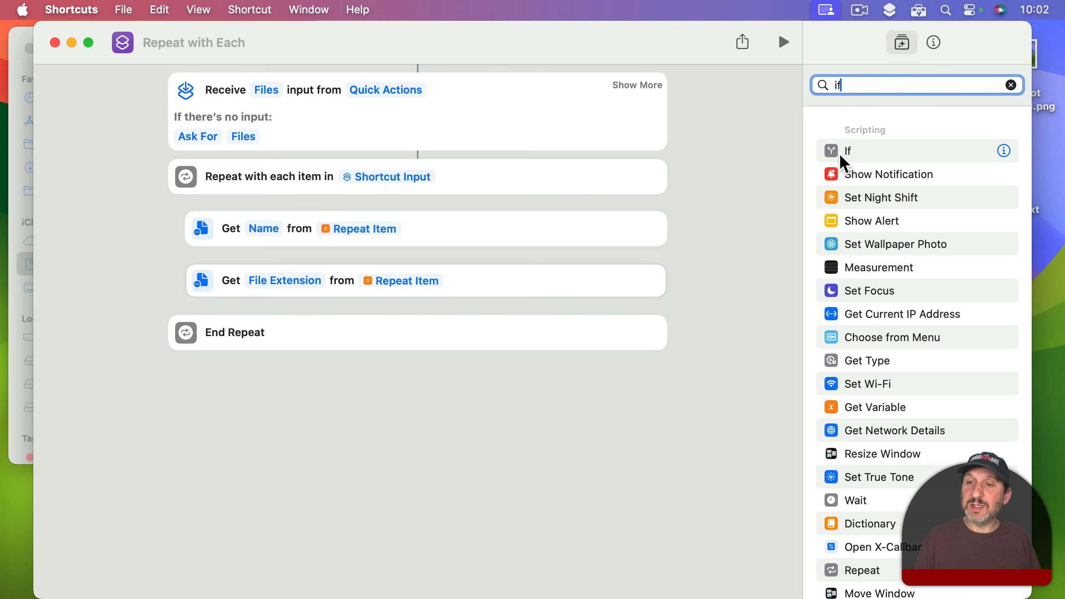
pyautogui.moveTo(839, 153); pyautogui.dragTo(336, 347)
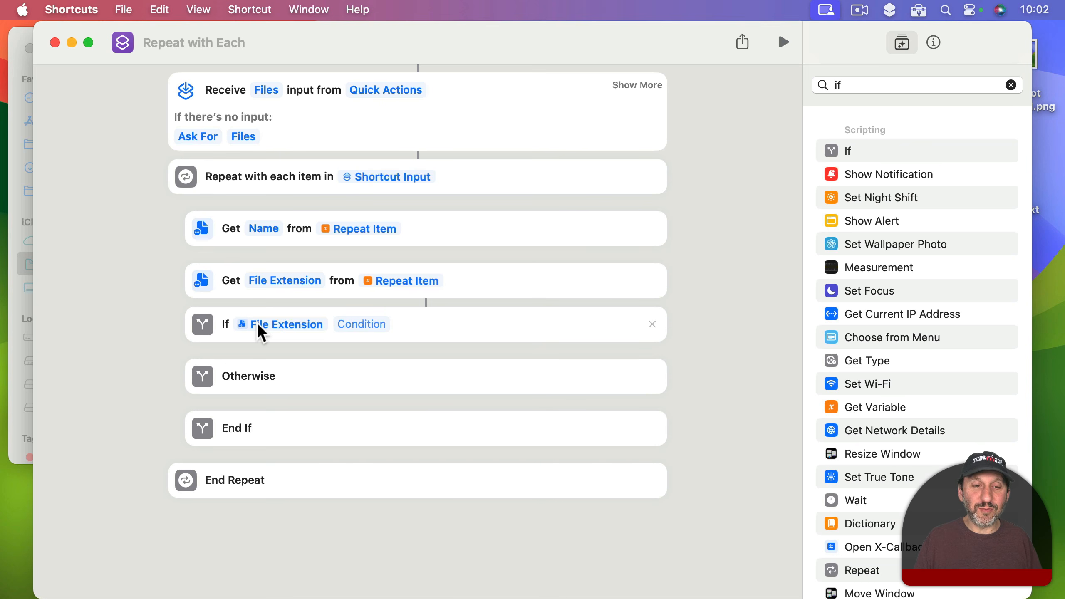
pyautogui.click(259, 326)
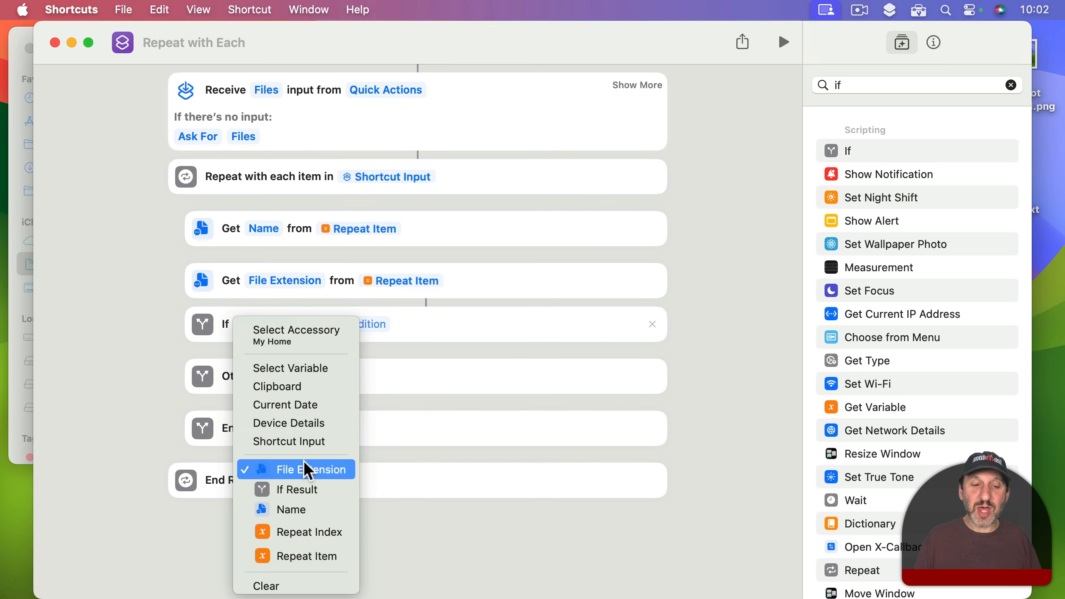
pyautogui.click(301, 509)
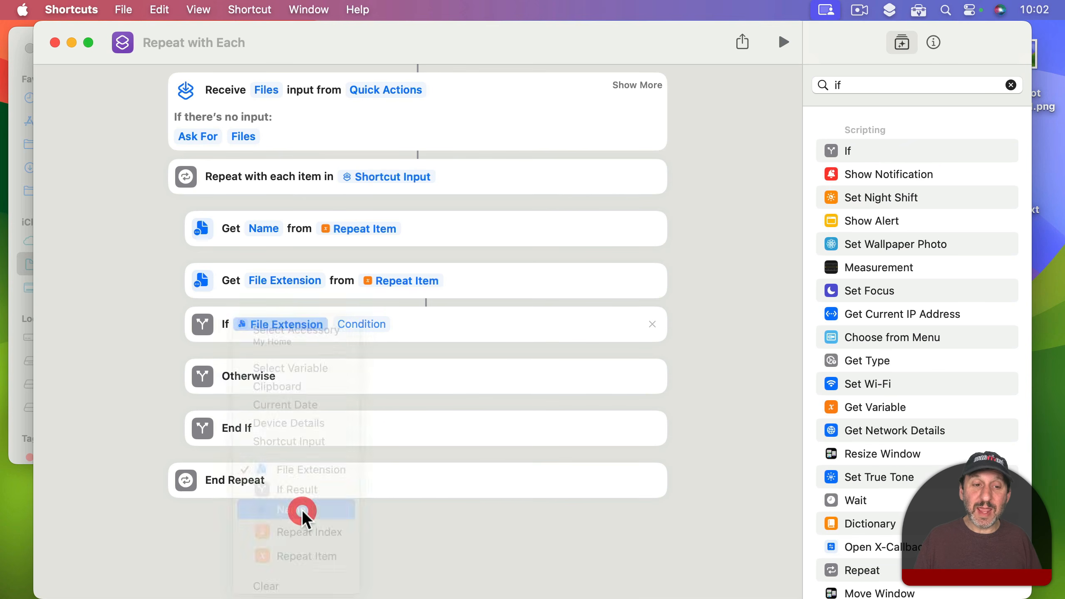
# Step: Set the If action's condition to contains with the text Screenshot
pyautogui.click(317, 333)
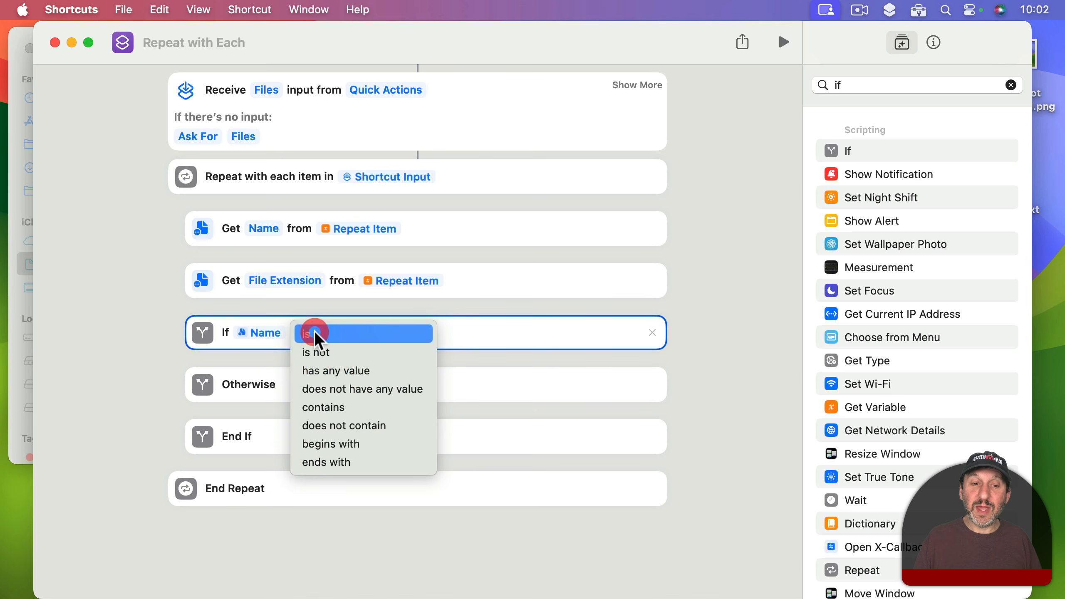
pyautogui.click(331, 404)
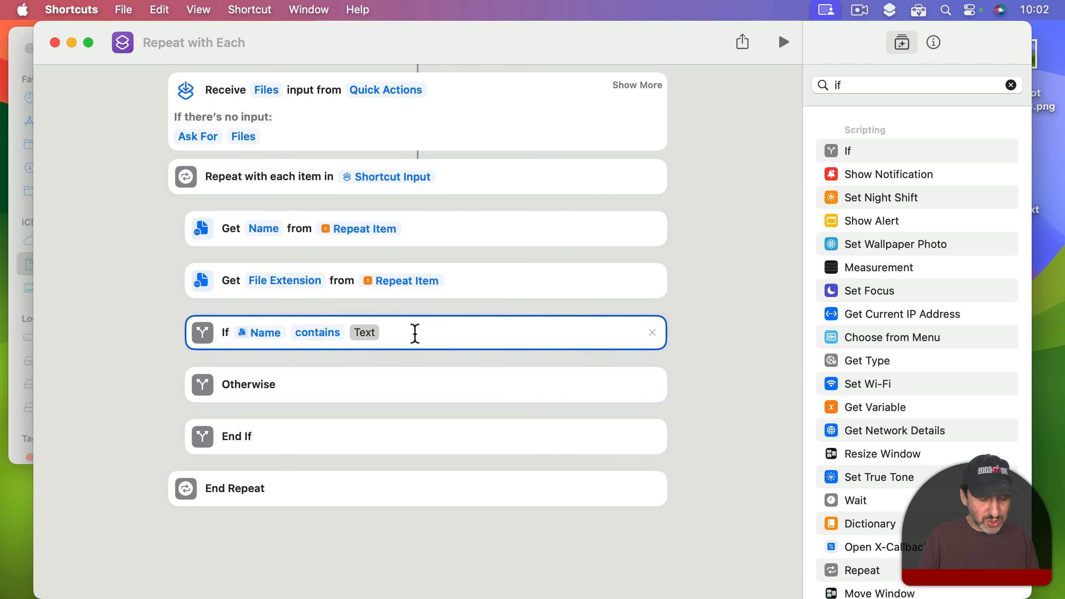
pyautogui.write('Screenshot')
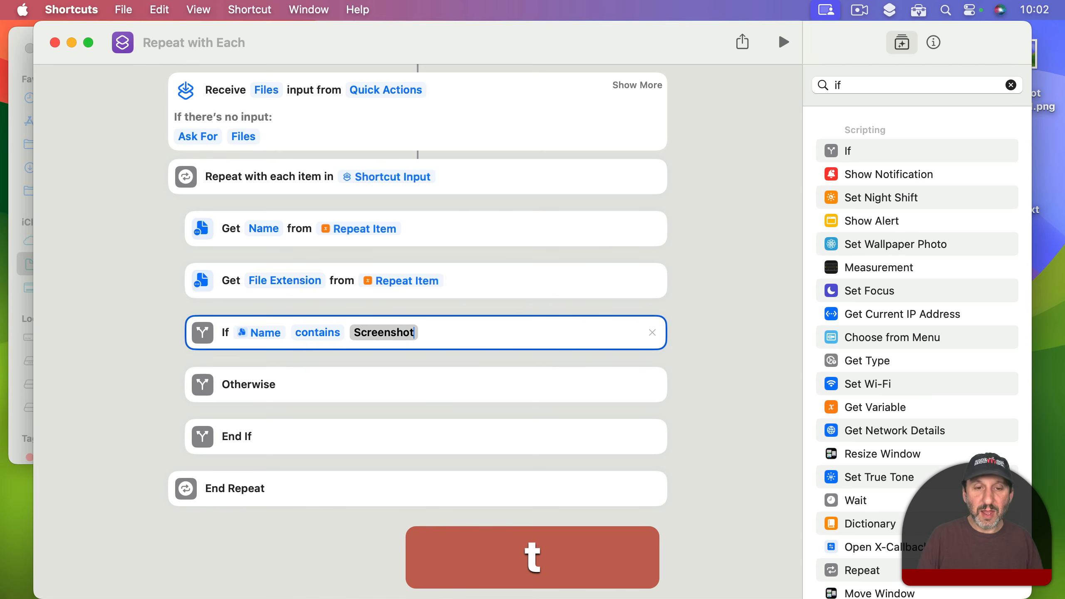
# Step: Check the screenshot file's name on the desktop and change the Name condition to begins with
pyautogui.moveTo(660, 24); pyautogui.dragTo(472, 16)
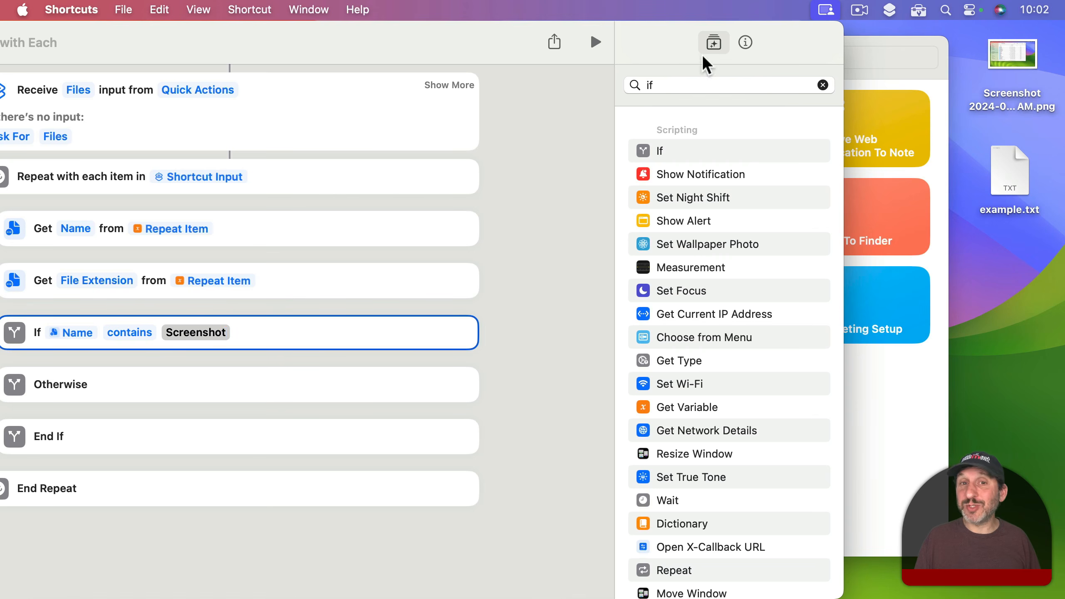
pyautogui.moveTo(327, 40); pyautogui.dragTo(499, 37)
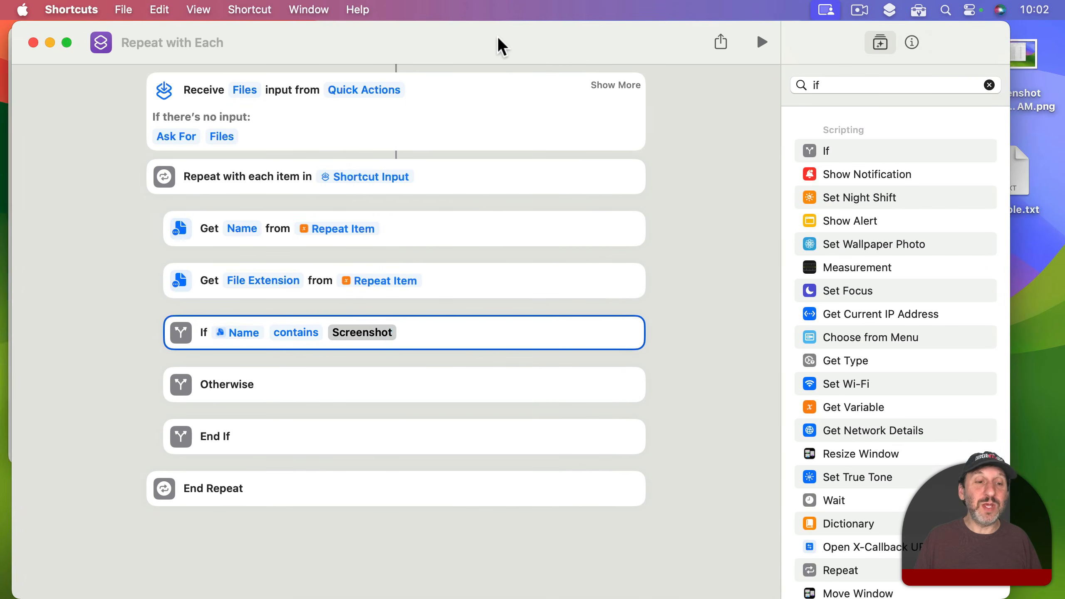
pyautogui.click(306, 334)
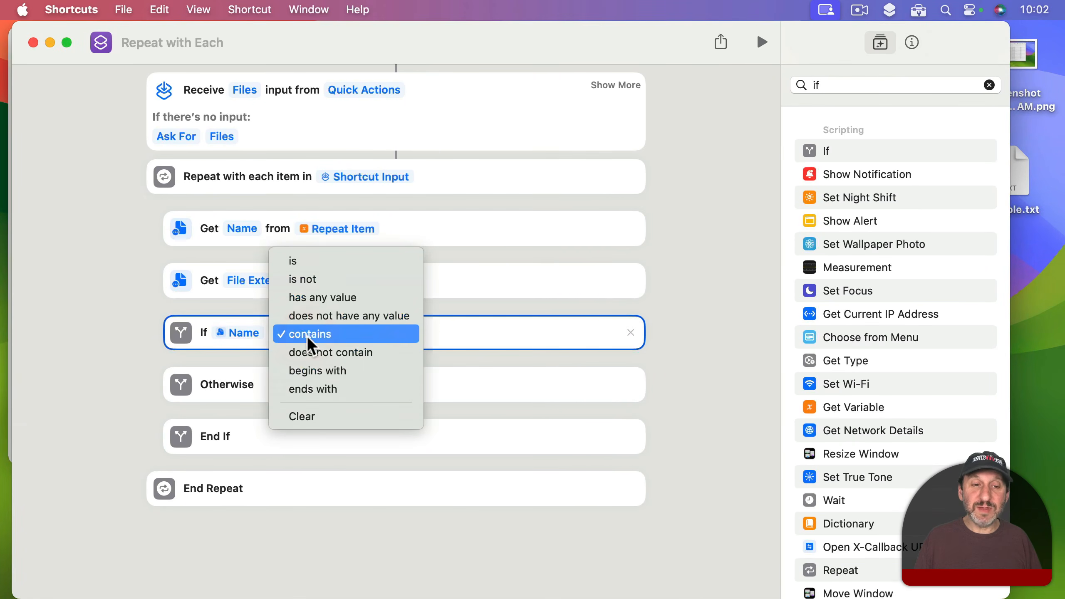
pyautogui.click(312, 371)
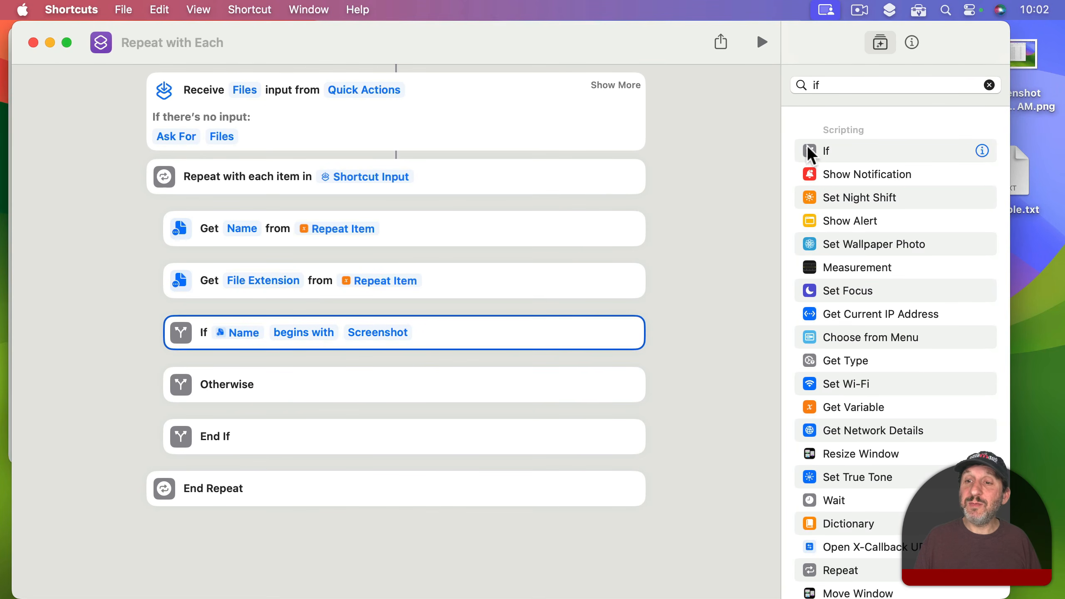
# Step: Find the Move File action, add it inside the Screenshot If block, and set the file to move to Repeat Item
pyautogui.click(834, 86)
pyautogui.write('mo')
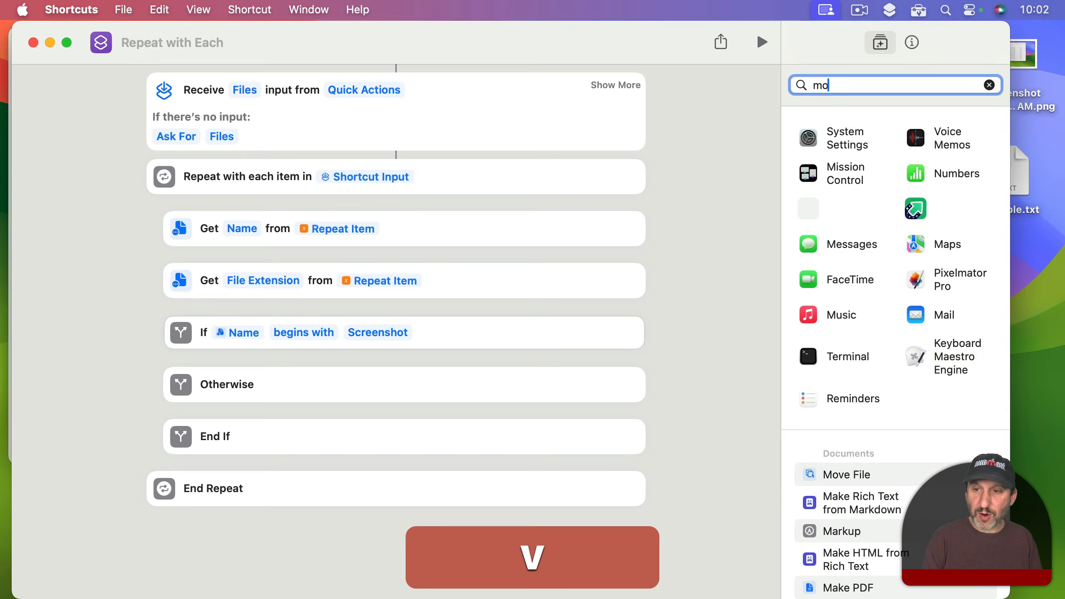
pyautogui.write('ve')
pyautogui.moveTo(825, 153); pyautogui.dragTo(374, 382)
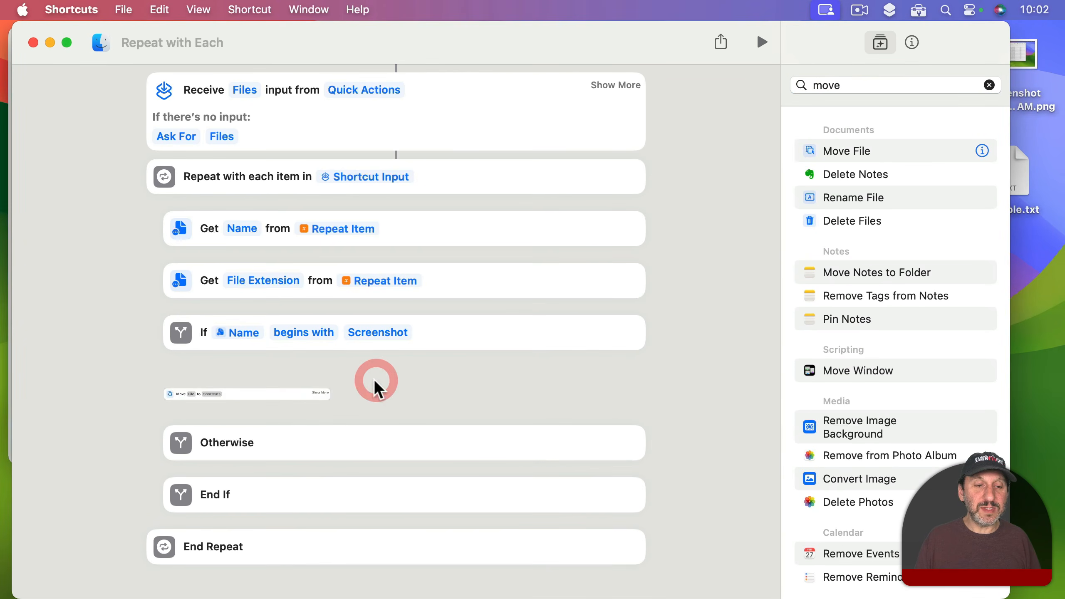
pyautogui.click(269, 387)
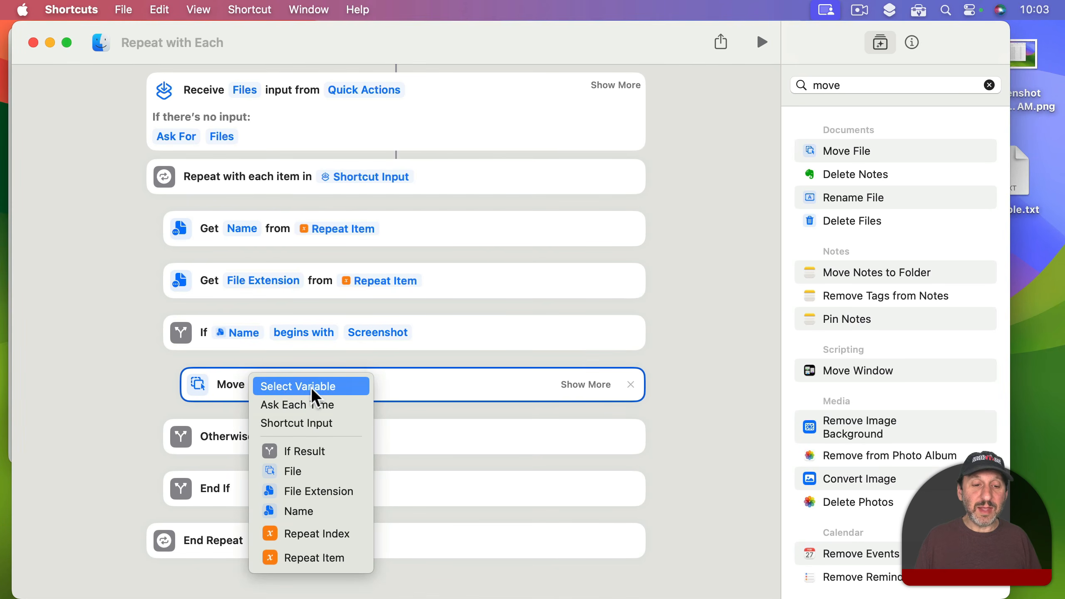
pyautogui.click(315, 558)
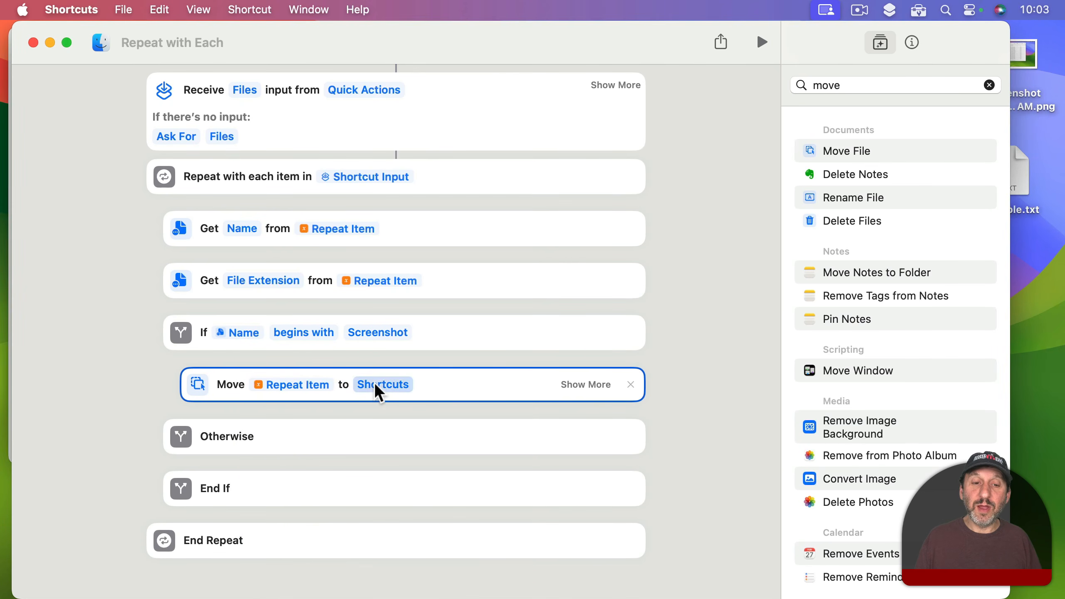
# Step: Set the move destination to the Screenshots folder in Documents and remove the Otherwise branch from the If block
pyautogui.click(379, 385)
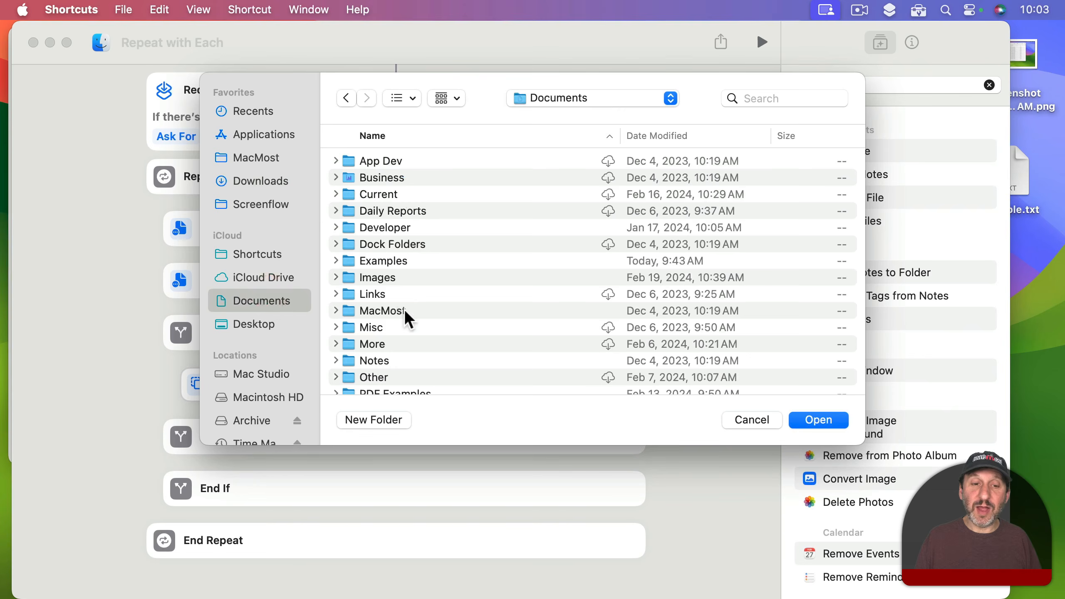
pyautogui.scroll(-10, 401, 310)
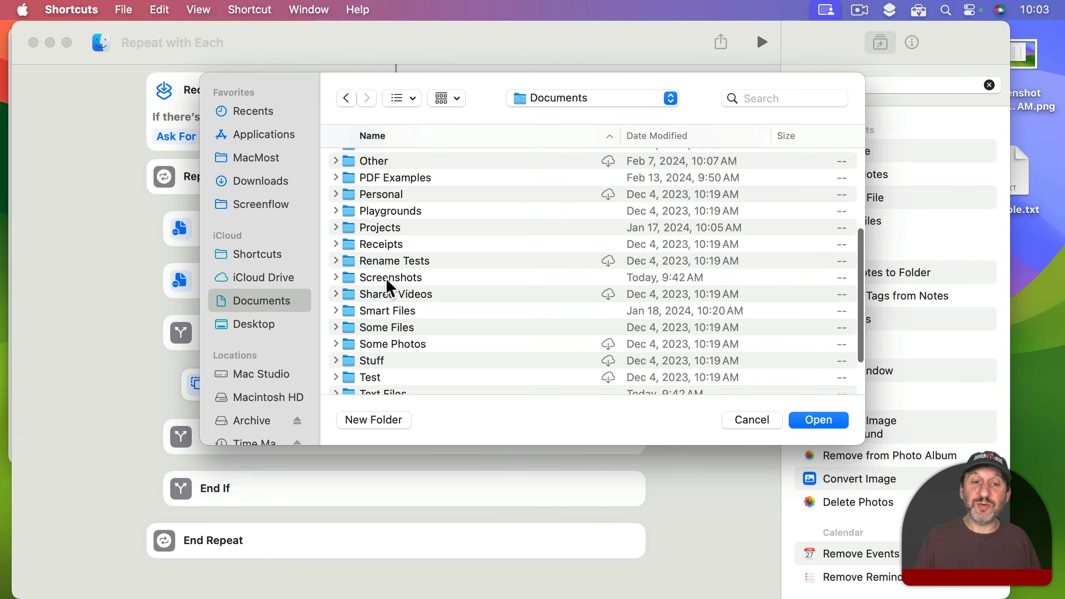
pyautogui.click(387, 278)
pyautogui.click(818, 420)
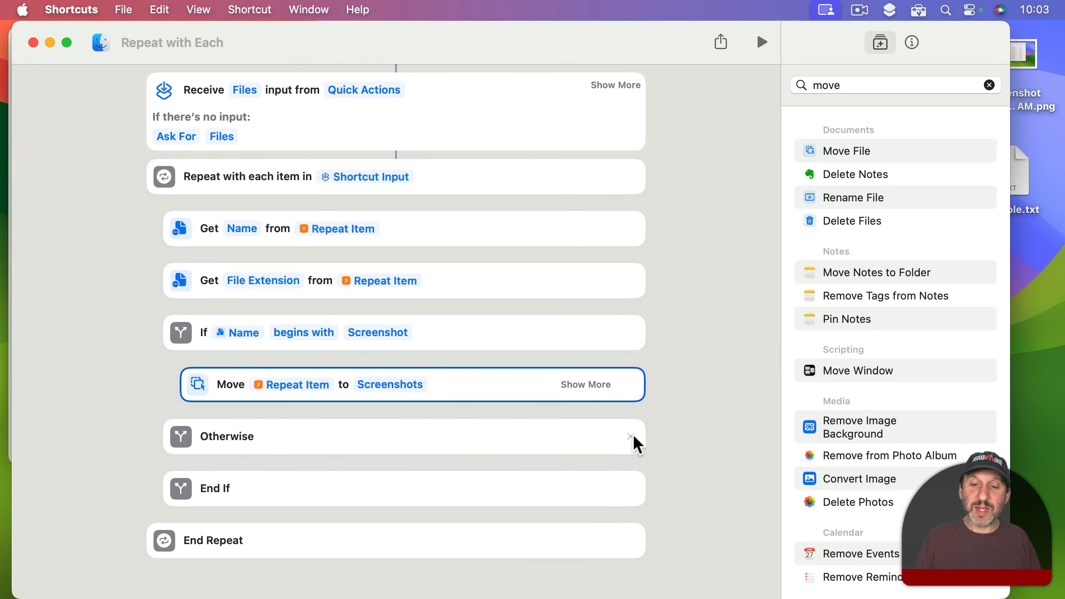
pyautogui.click(630, 437)
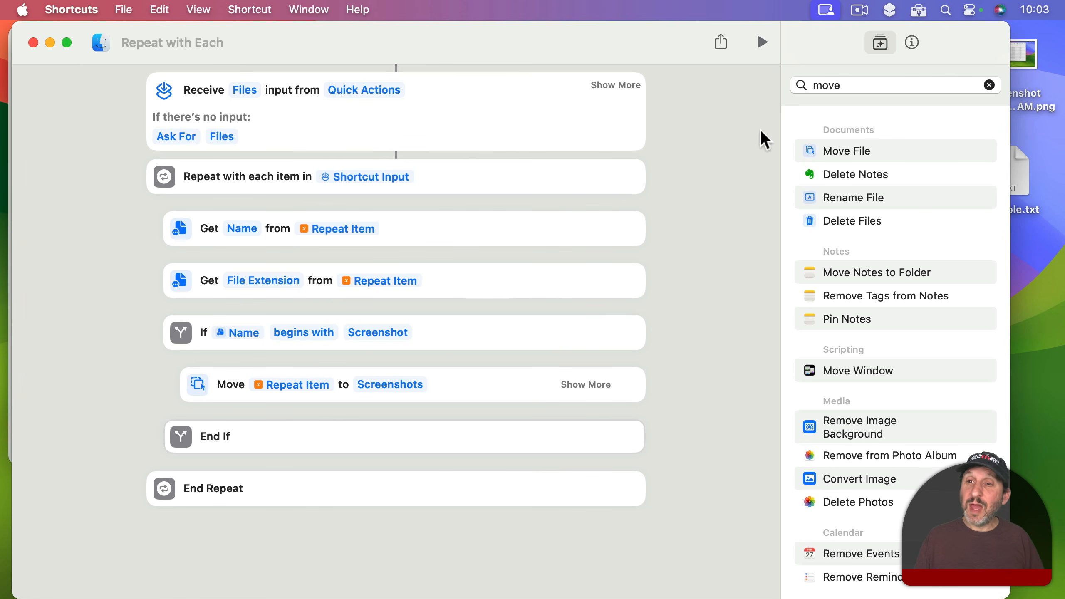
# Step: Add another If action after the first End If, still inside the loop, and make it test File Extension
pyautogui.click(824, 84)
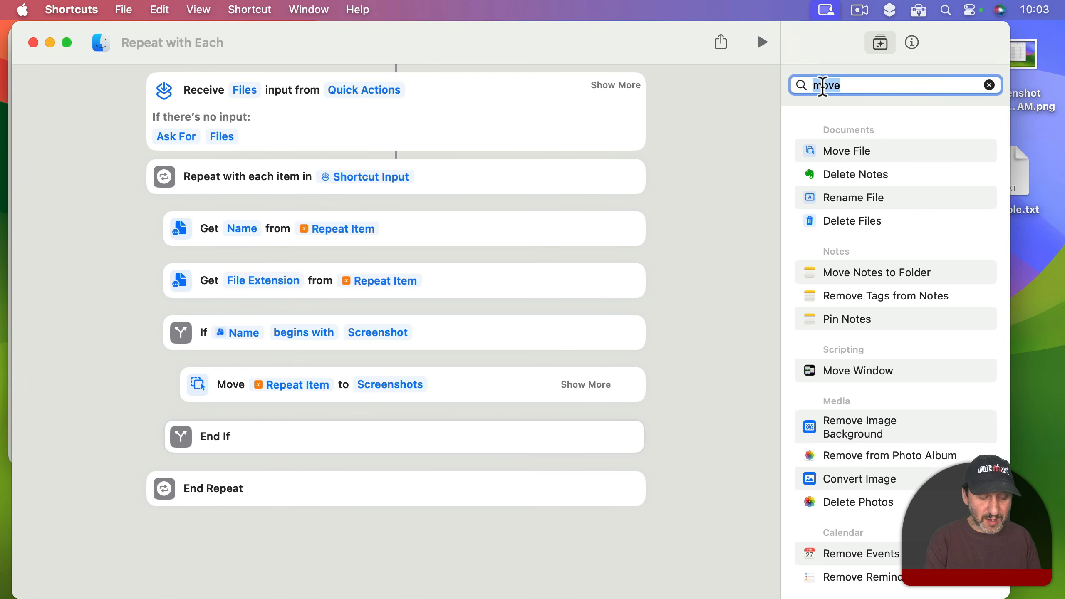
pyautogui.write('if')
pyautogui.moveTo(831, 153); pyautogui.dragTo(303, 489)
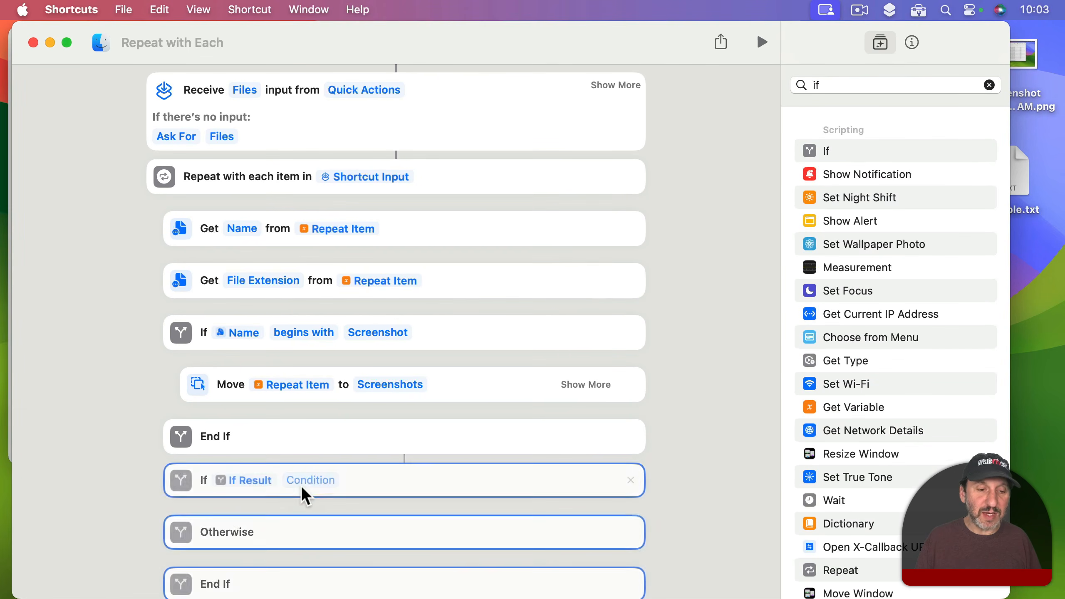
pyautogui.click(242, 482)
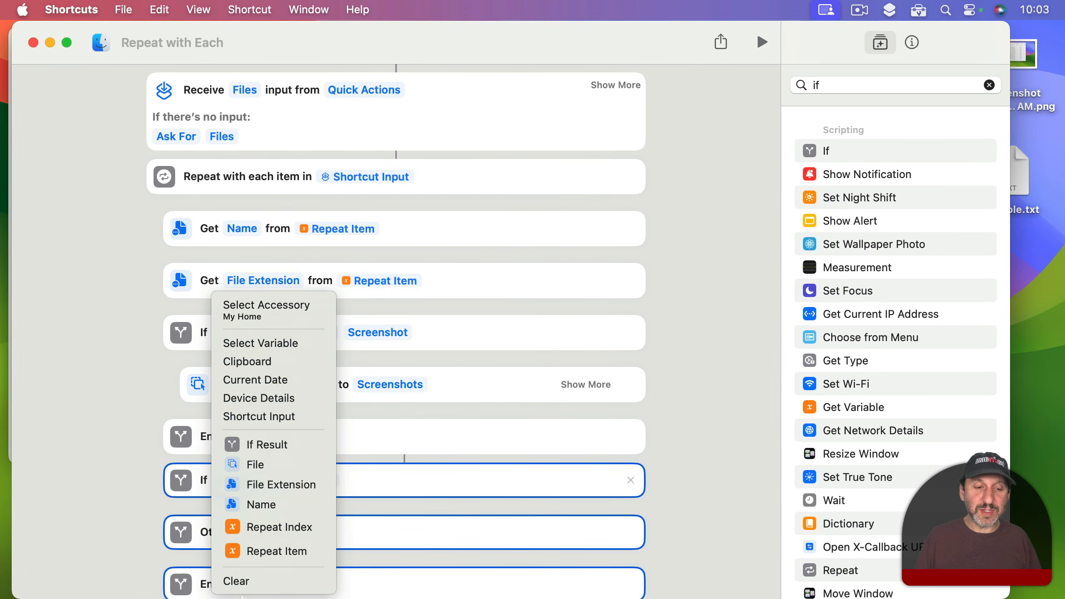
pyautogui.click(262, 490)
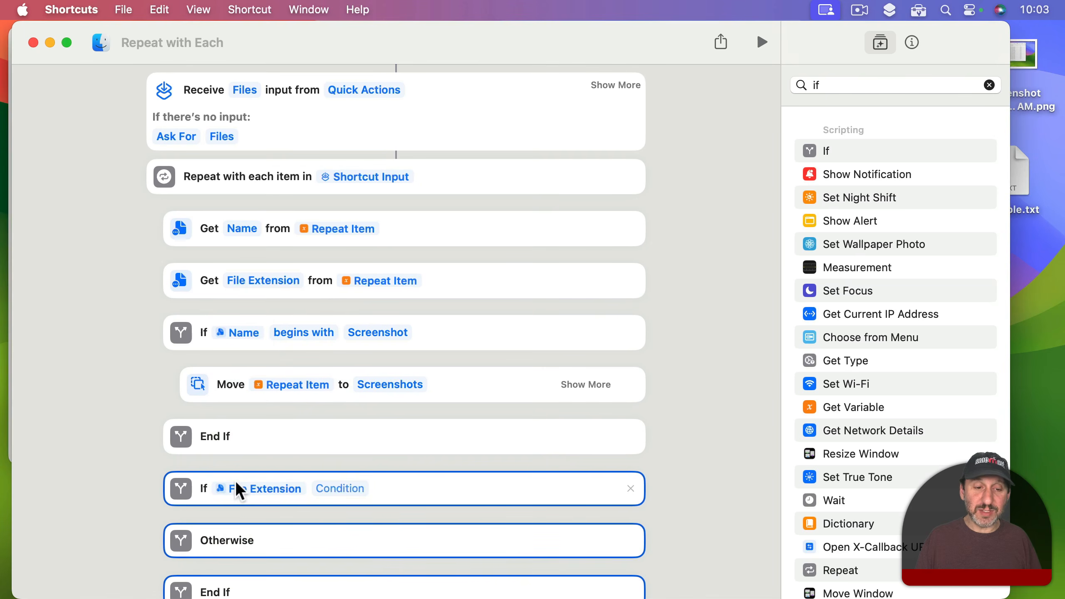
# Step: Set the second If action's condition to is with the text txt
pyautogui.click(339, 497)
pyautogui.click(347, 506)
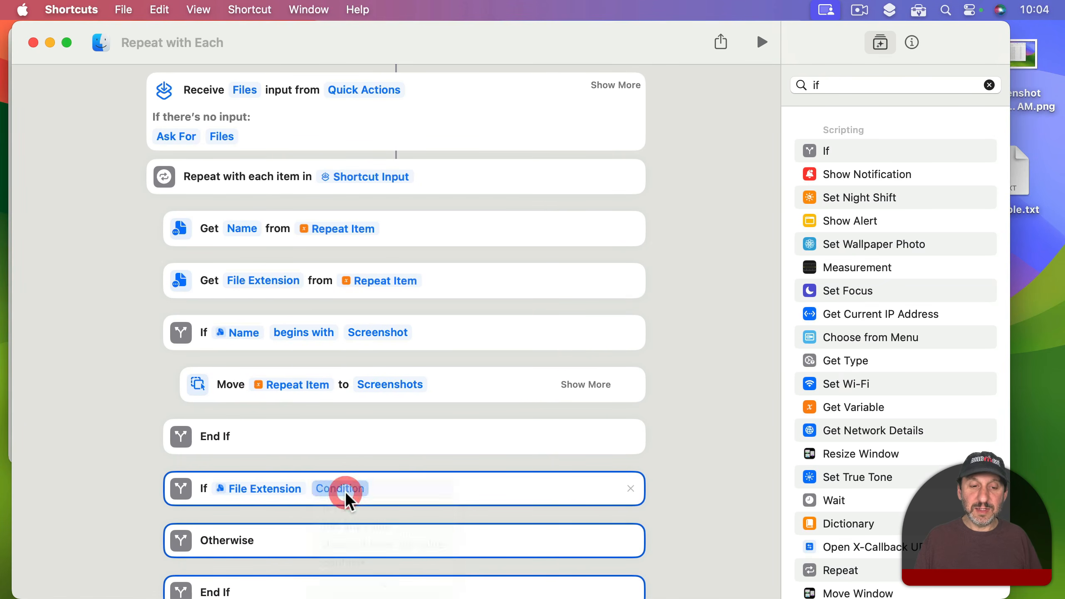
pyautogui.click(349, 489)
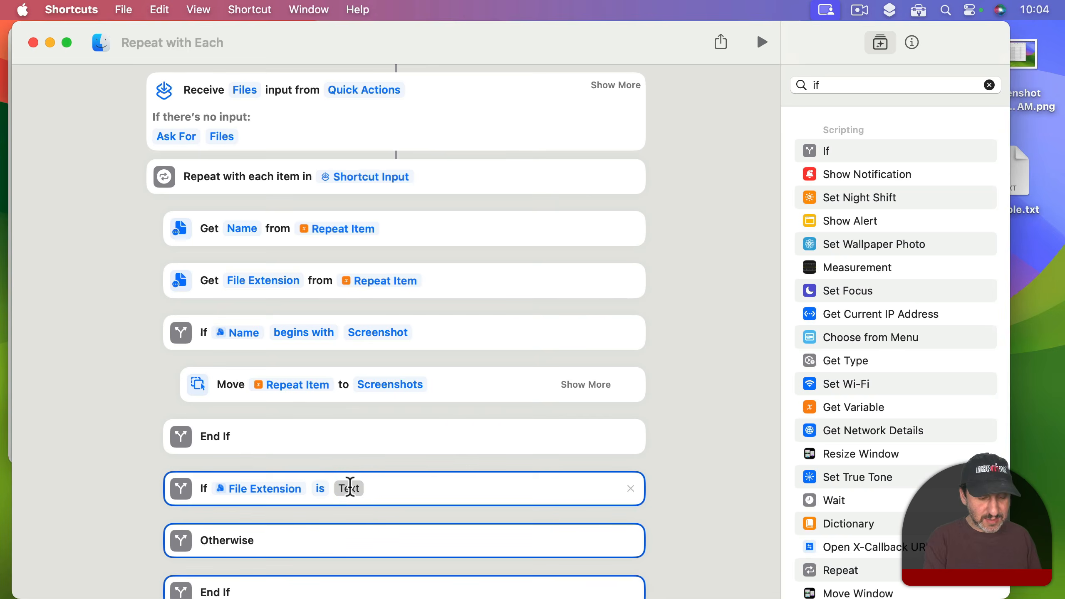
pyautogui.write('txt')
pyautogui.press('Return')
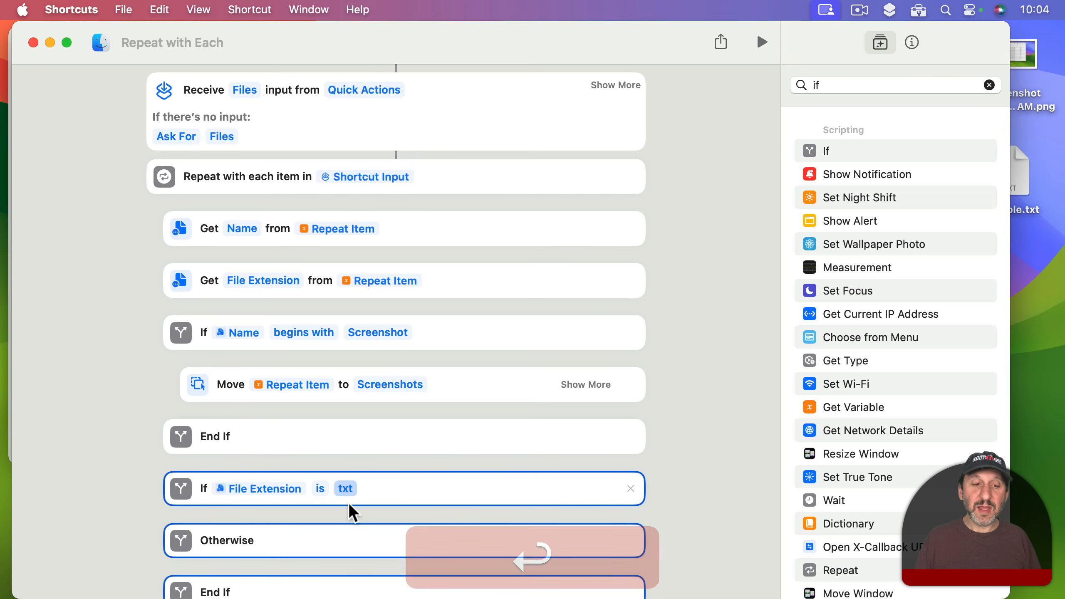
# Step: Find the Move File action, add it inside the txt If block, and set the file to move to Repeat Item
pyautogui.click(823, 84)
pyautogui.write('move')
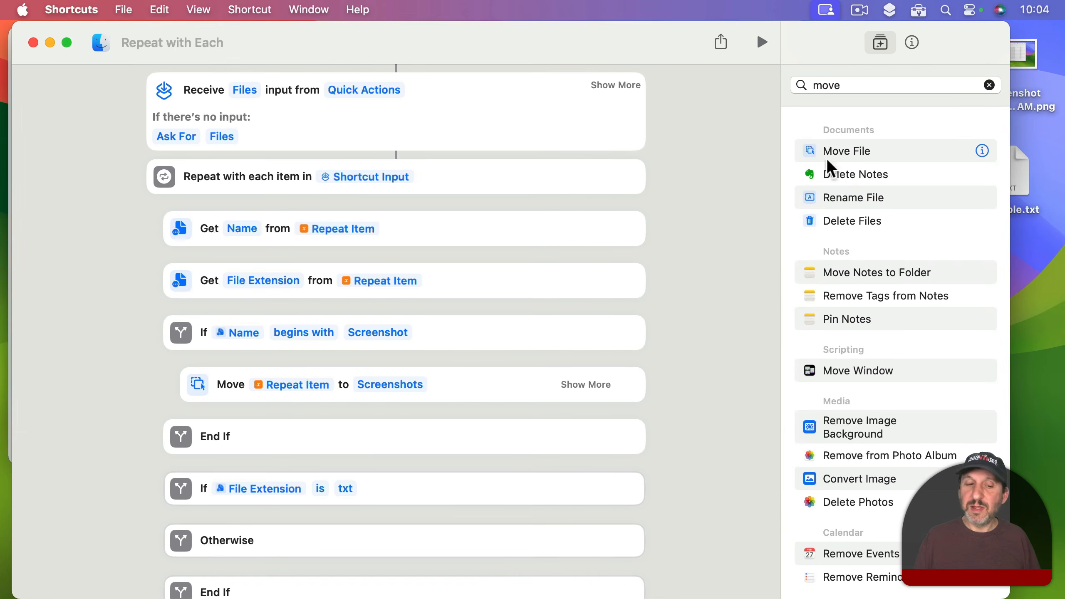
pyautogui.moveTo(852, 151); pyautogui.dragTo(331, 551)
pyautogui.click(285, 542)
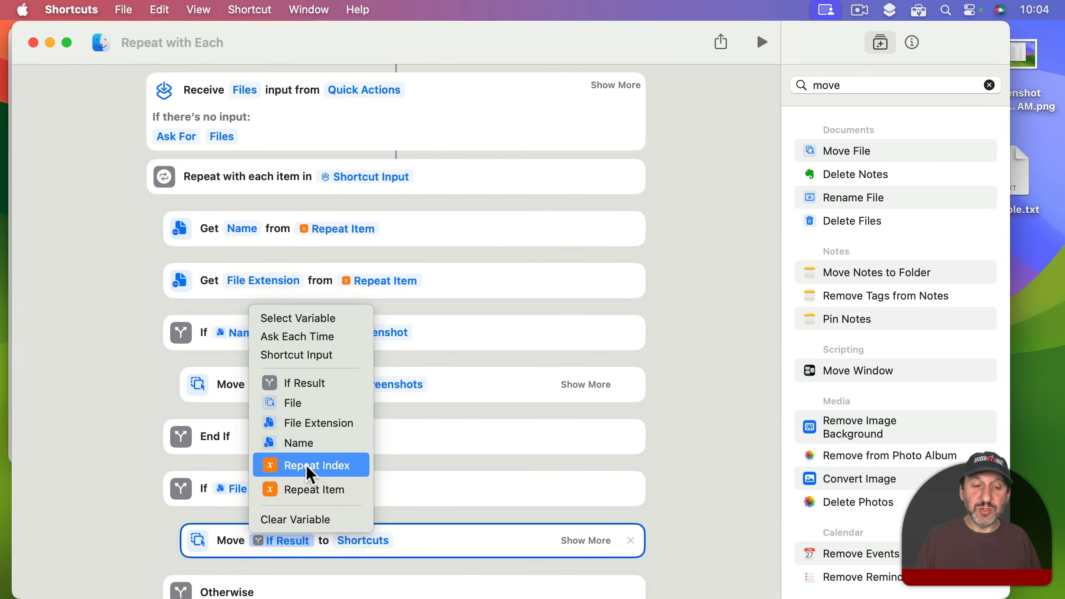
pyautogui.click(310, 489)
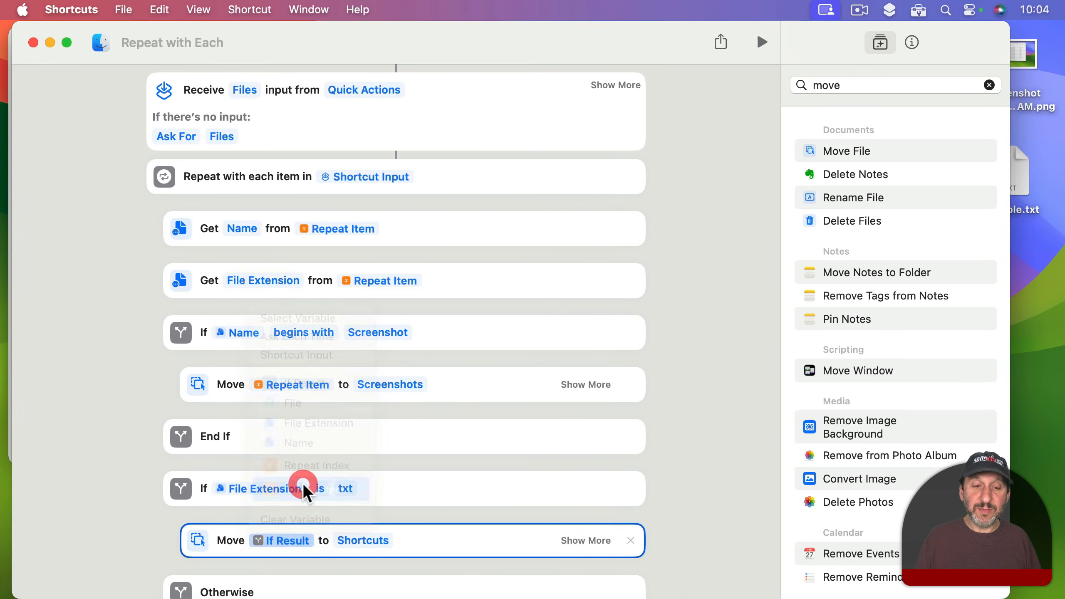
# Step: Set the new Move action's destination to the Text Files folder in Documents and remove the Otherwise branch from the txt If block
pyautogui.click(379, 541)
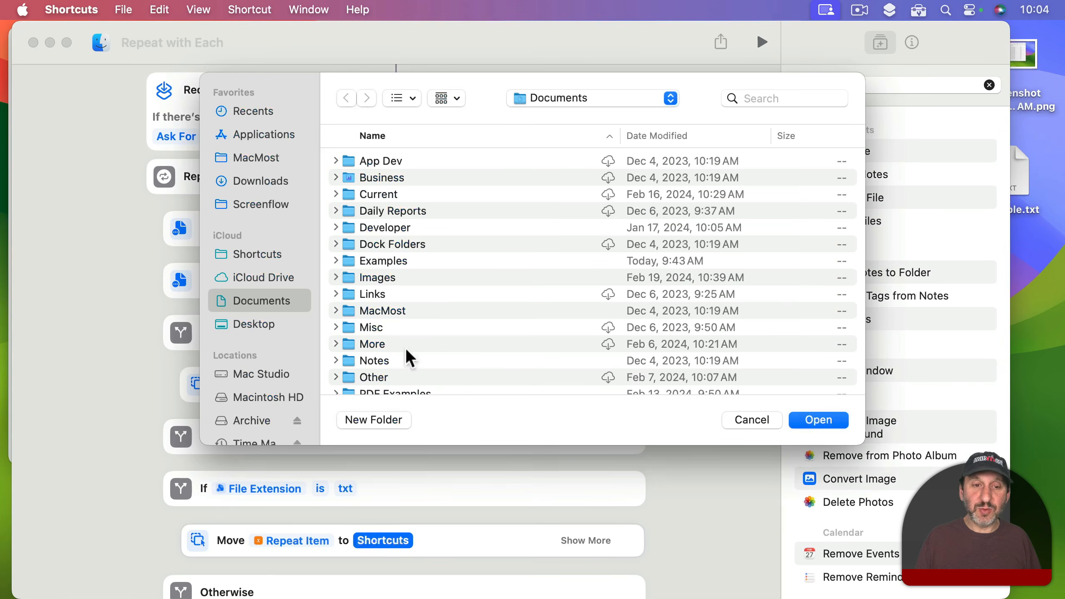
pyautogui.scroll(-5, 396, 294)
pyautogui.scroll(-3, 397, 316)
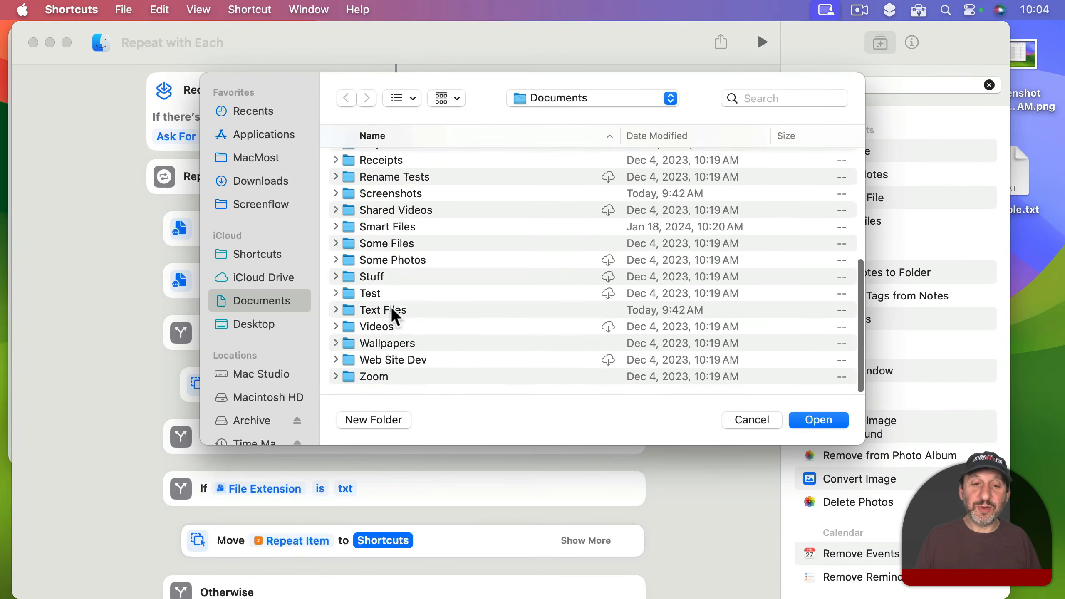
pyautogui.click(379, 311)
pyautogui.click(829, 421)
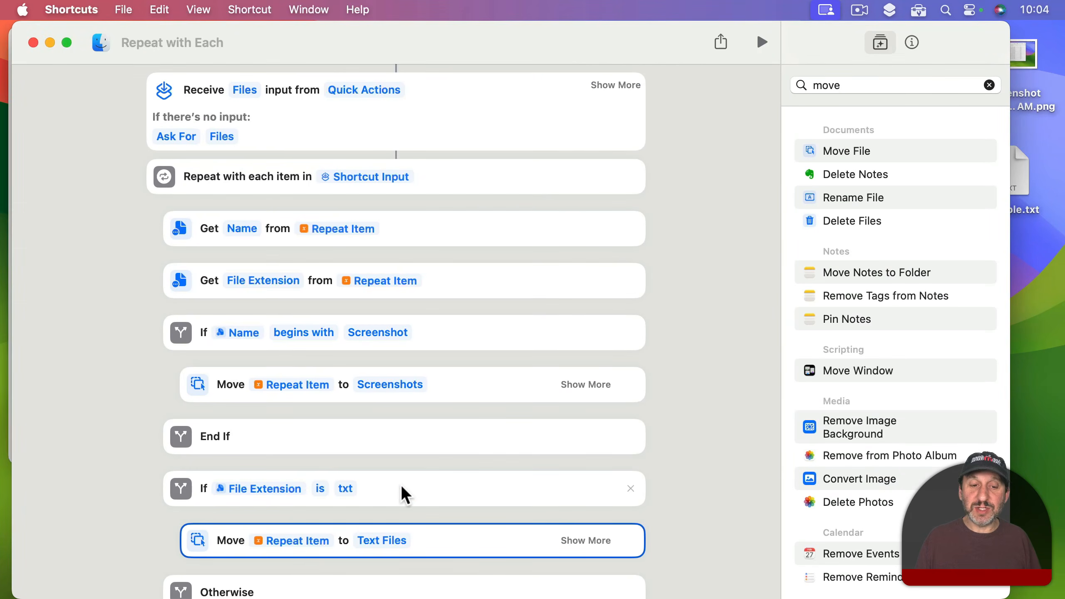
pyautogui.scroll(-3, 404, 496)
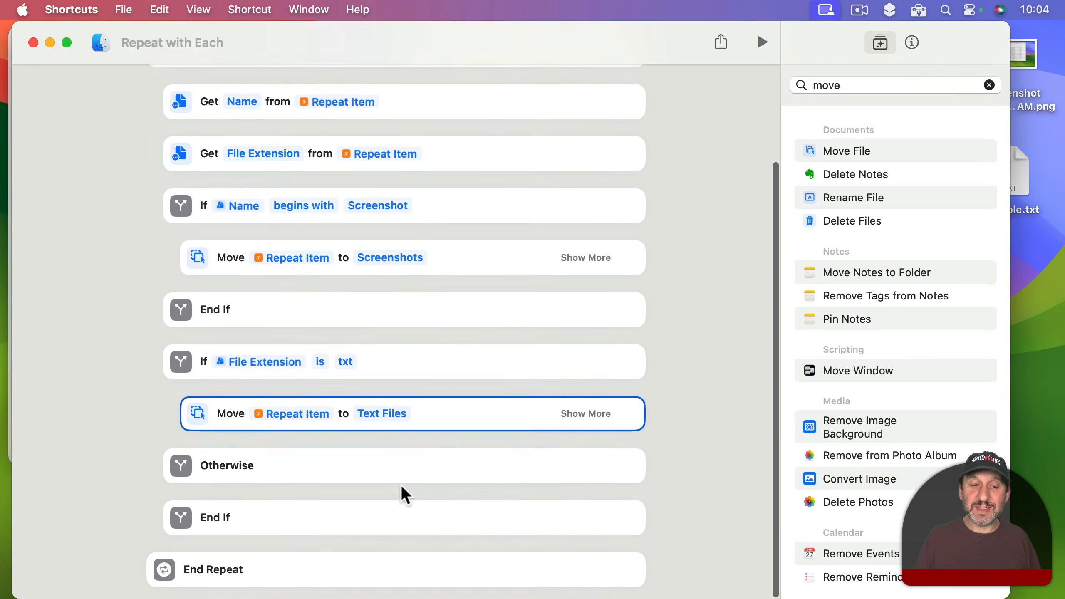
pyautogui.click(630, 469)
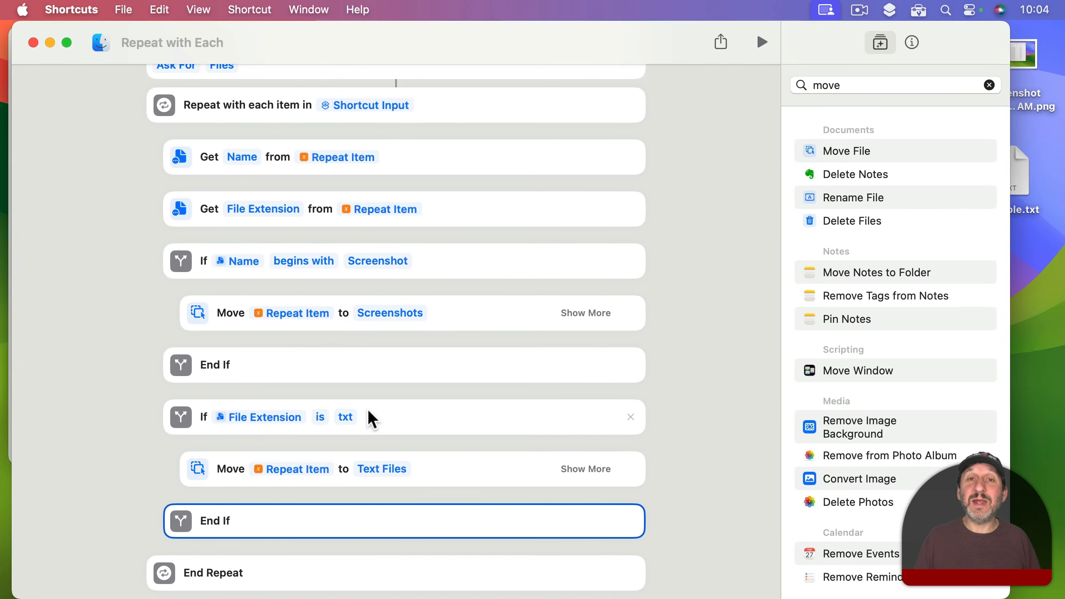
# Step: Rename the shortcut as Move Files Auto
pyautogui.scroll(3, 382, 308)
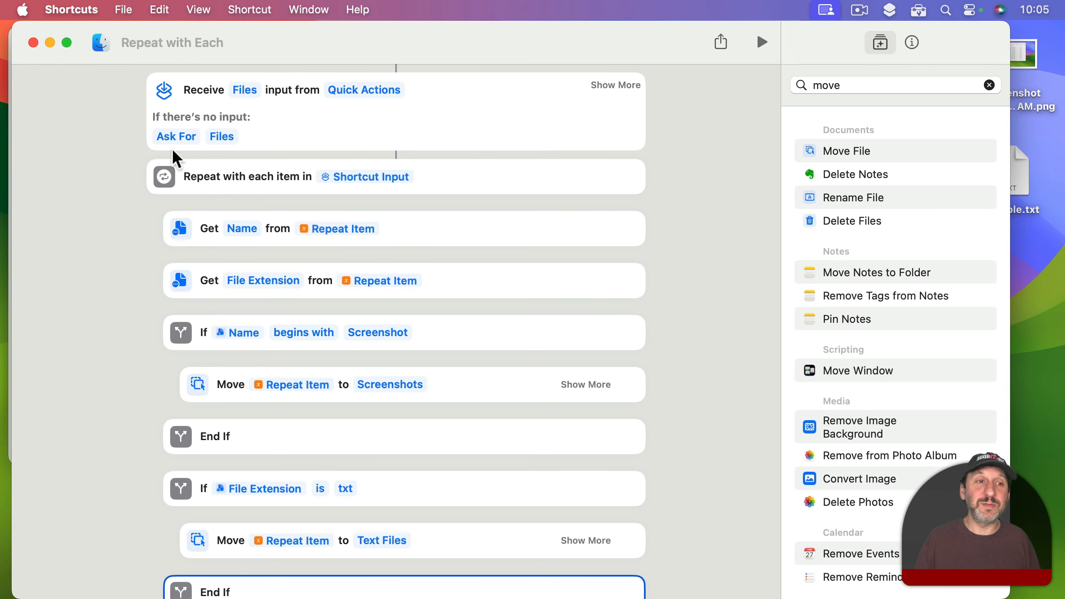
pyautogui.click(148, 41)
pyautogui.write('Move Files Auto')
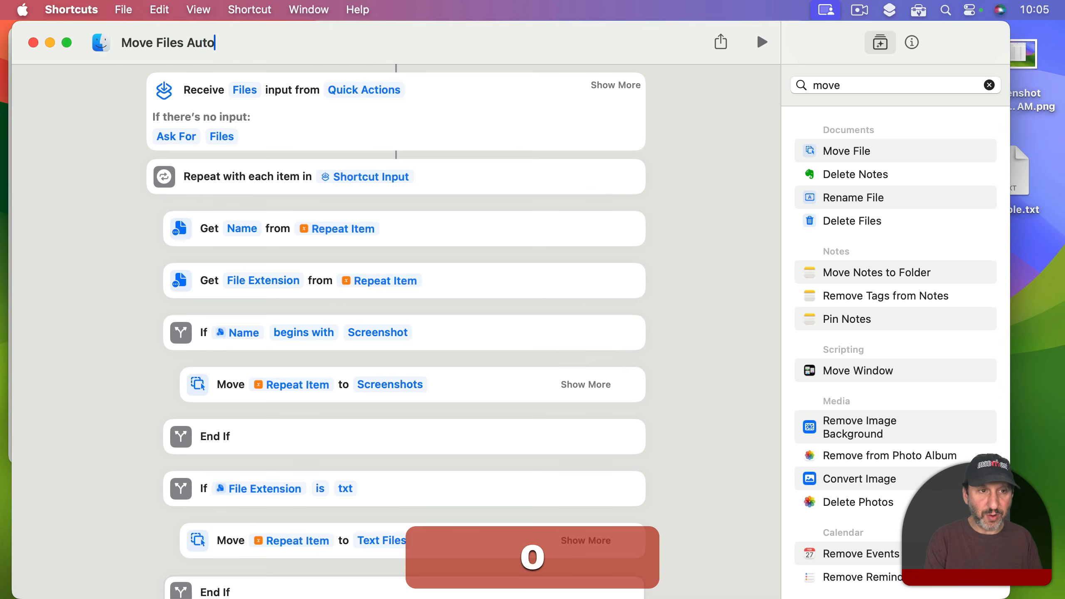
pyautogui.press('Return')
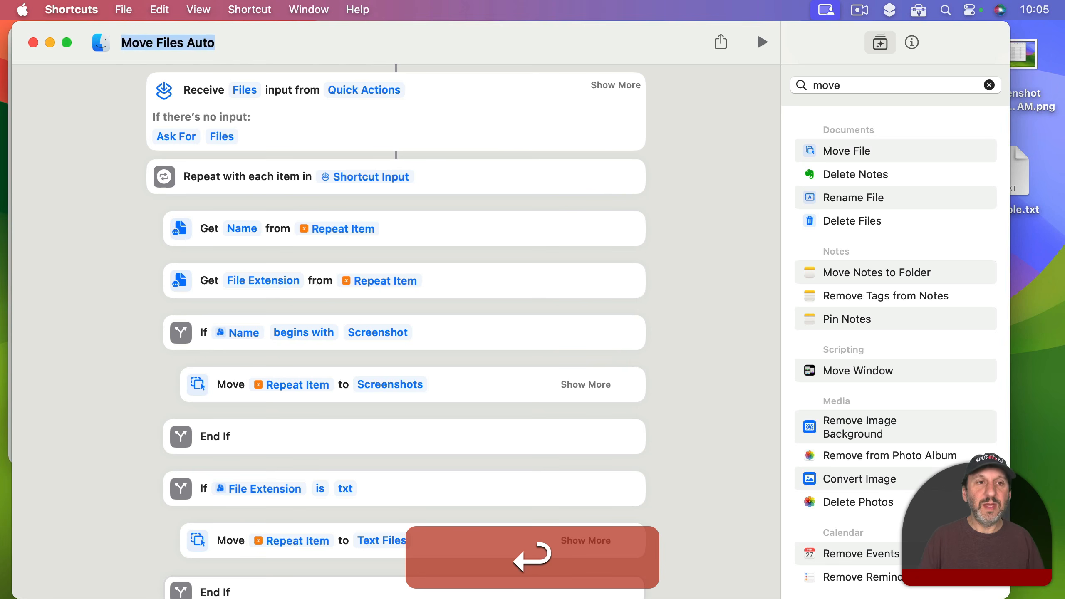
# Step: Hide Shortcuts to reveal Finder and expand the Text Files and Screenshots folders in the Documents list
pyautogui.press('super+h')
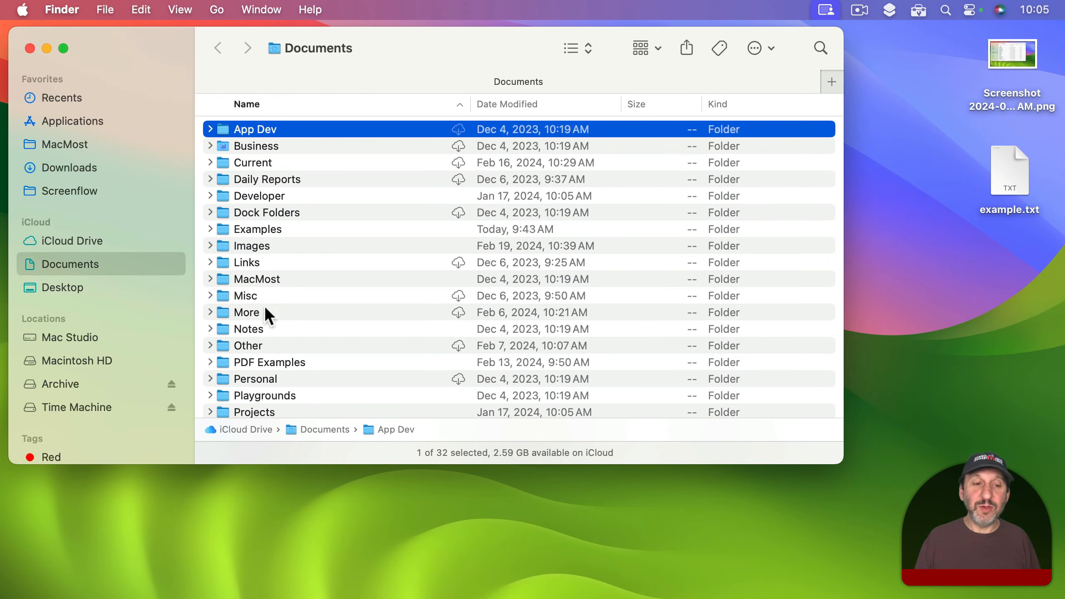
pyautogui.scroll(-10, 265, 310)
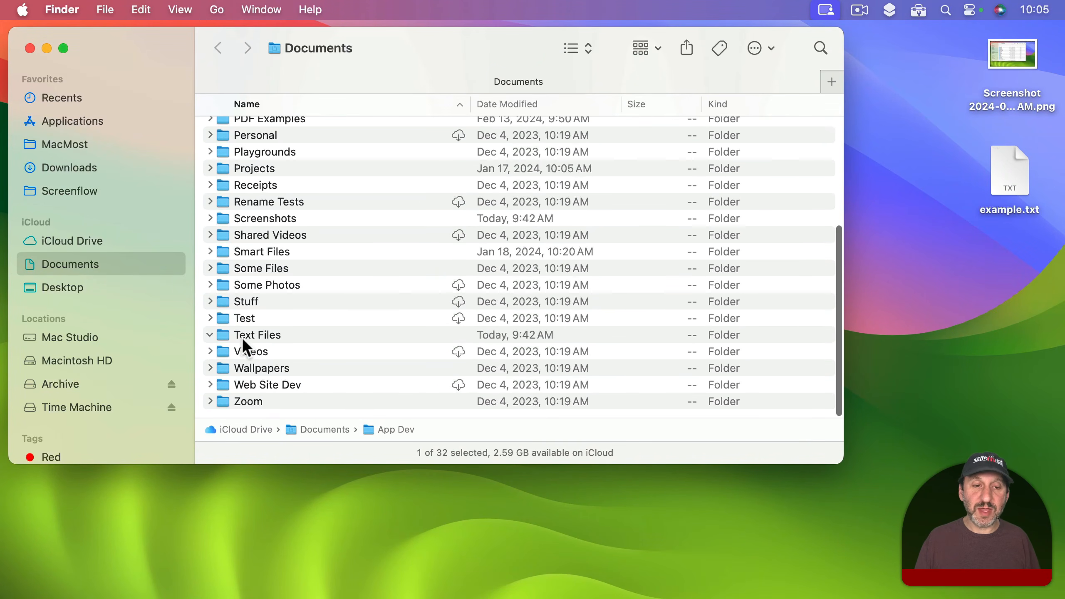
pyautogui.click(210, 218)
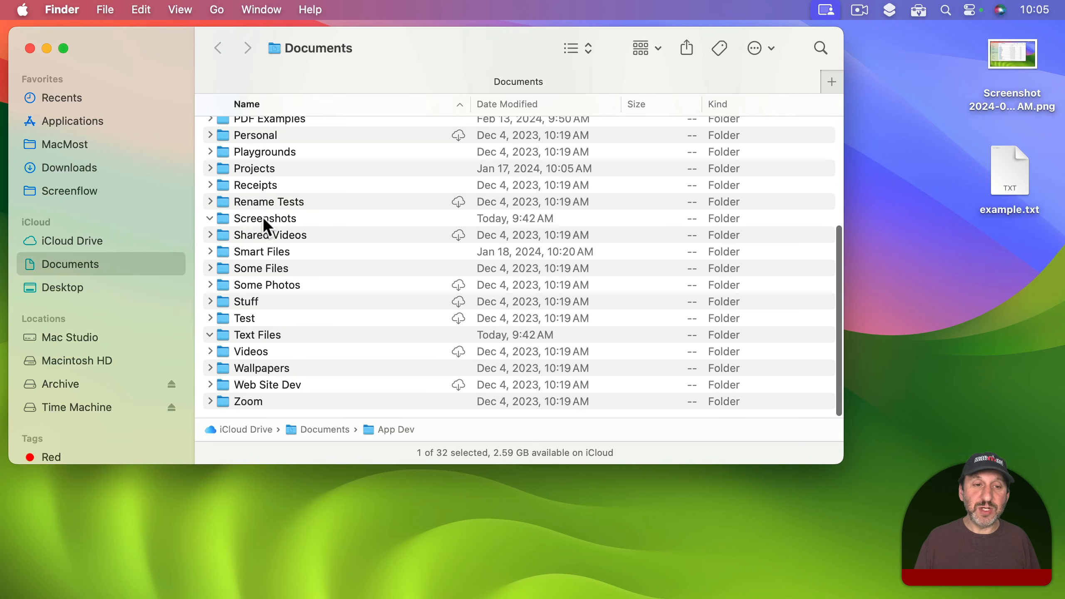
# Step: Select the screenshot and example.txt on the desktop and run the Move Files Auto service on them
pyautogui.moveTo(954, 44); pyautogui.dragTo(1020, 201)
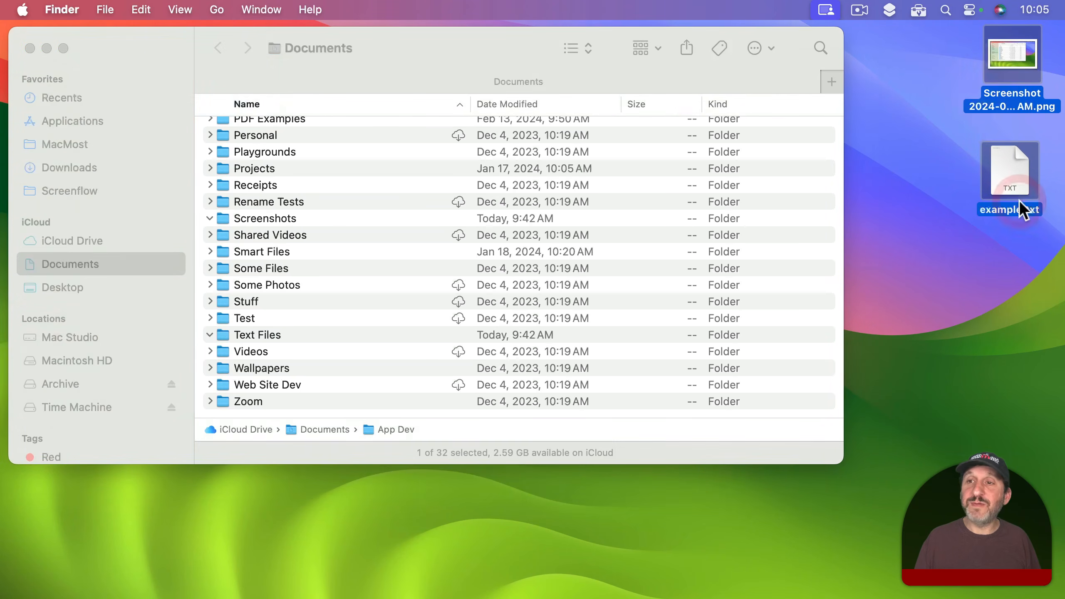
pyautogui.click(62, 9)
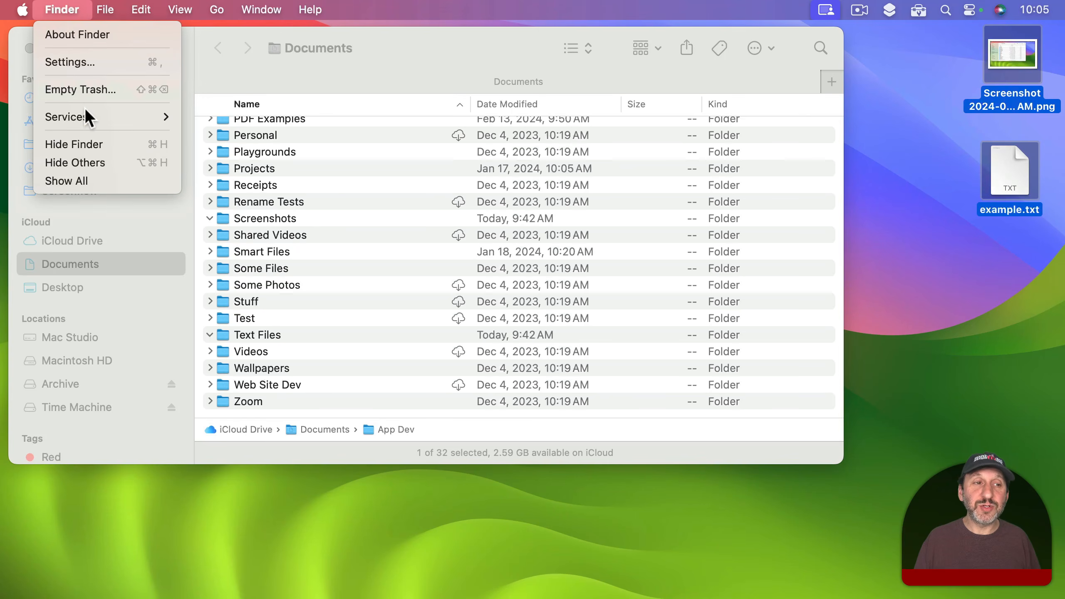
pyautogui.moveTo(86, 109)
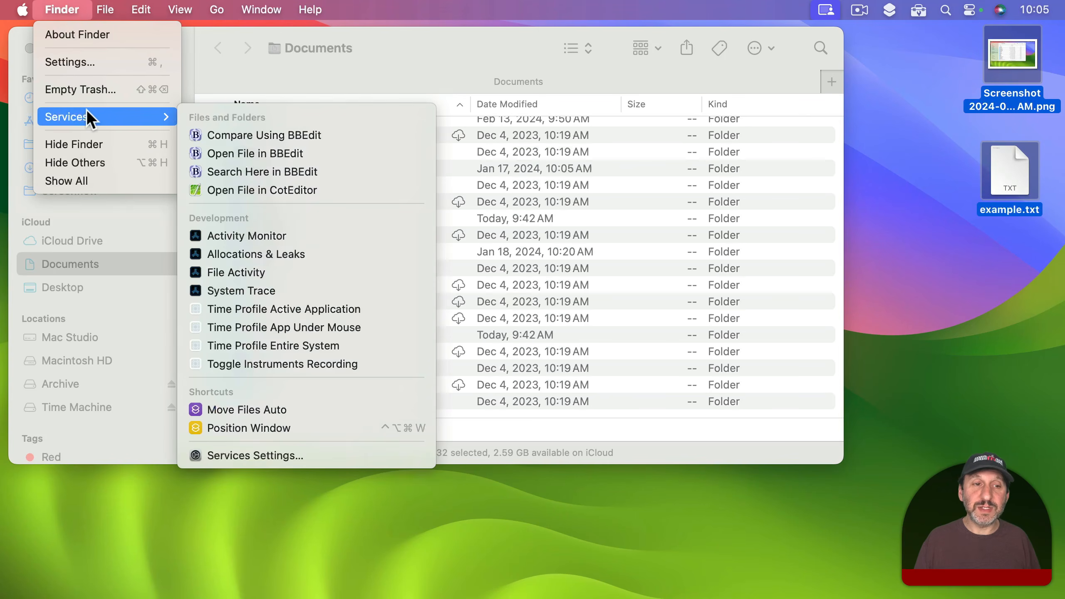
pyautogui.click(278, 409)
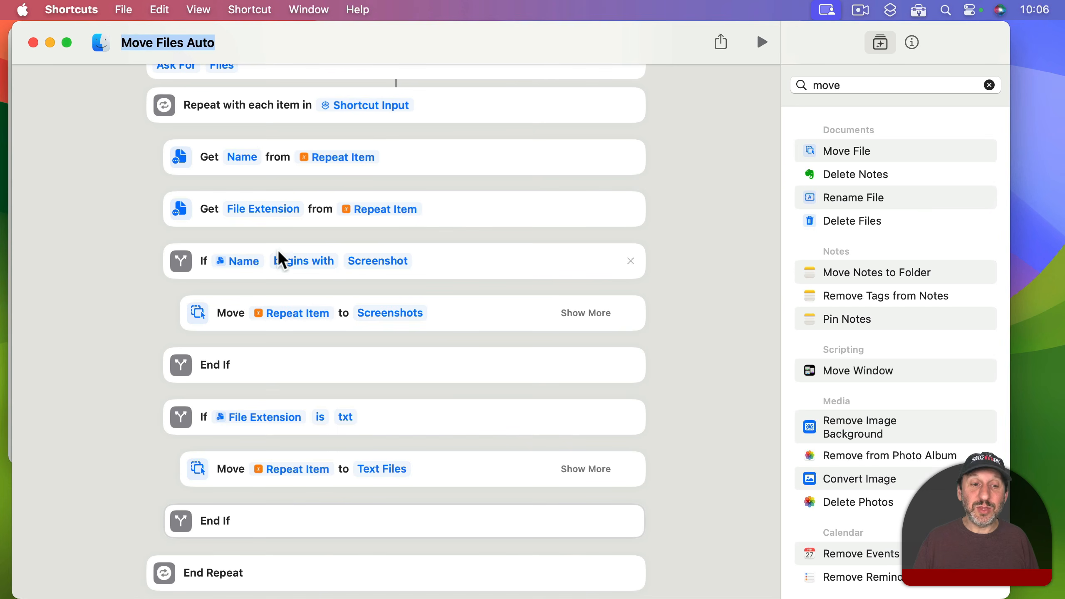
# Step: Put the Otherwise branch back in the Screenshot If block and move the txt If block inside it
pyautogui.rightClick(479, 255)
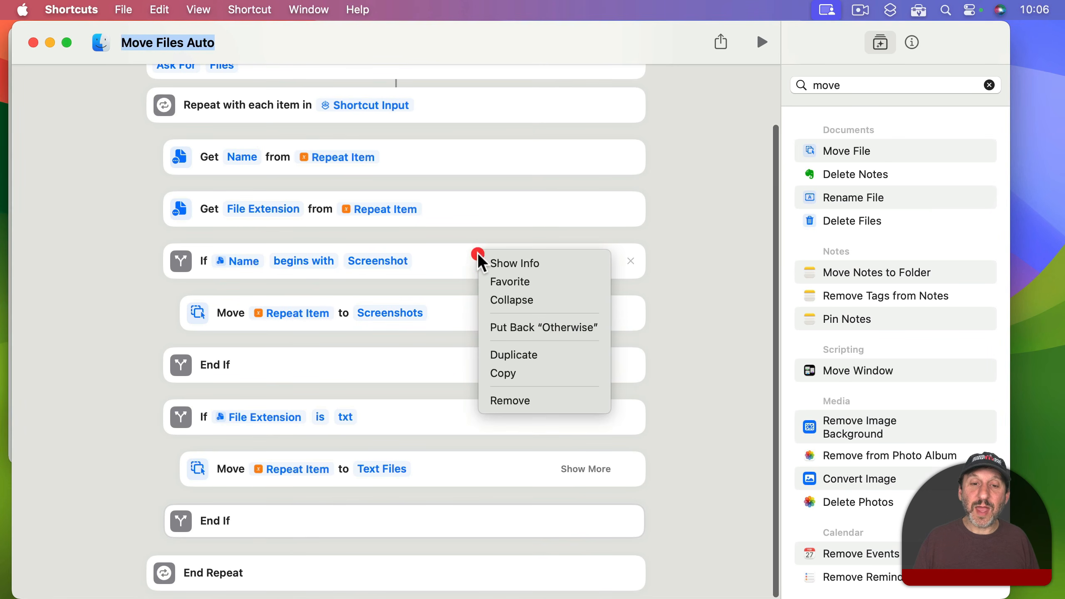
pyautogui.click(526, 328)
pyautogui.scroll(-4, 274, 447)
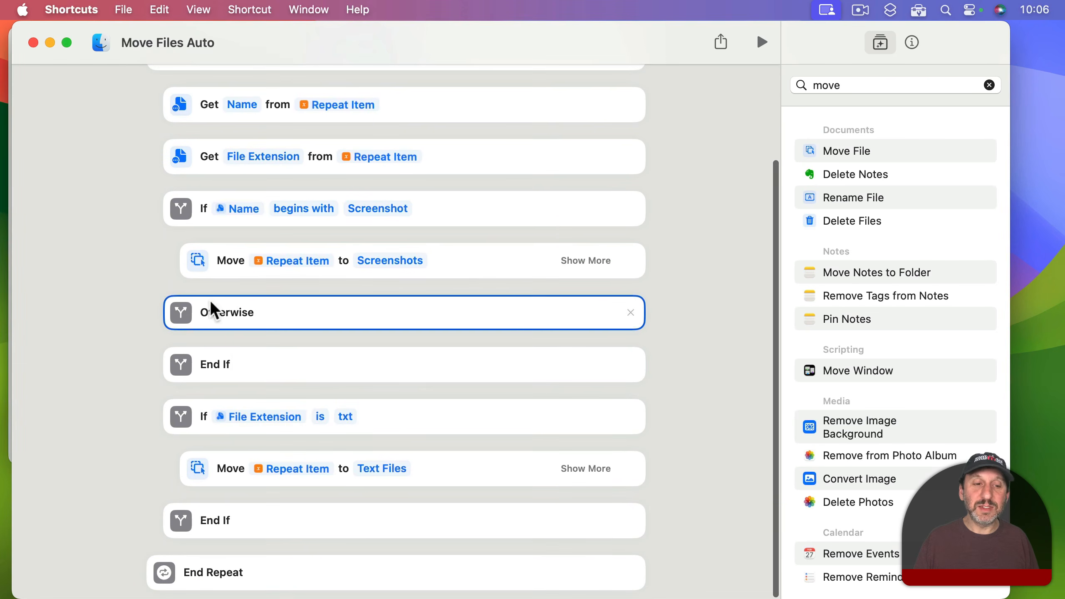
pyautogui.moveTo(390, 413); pyautogui.dragTo(392, 471)
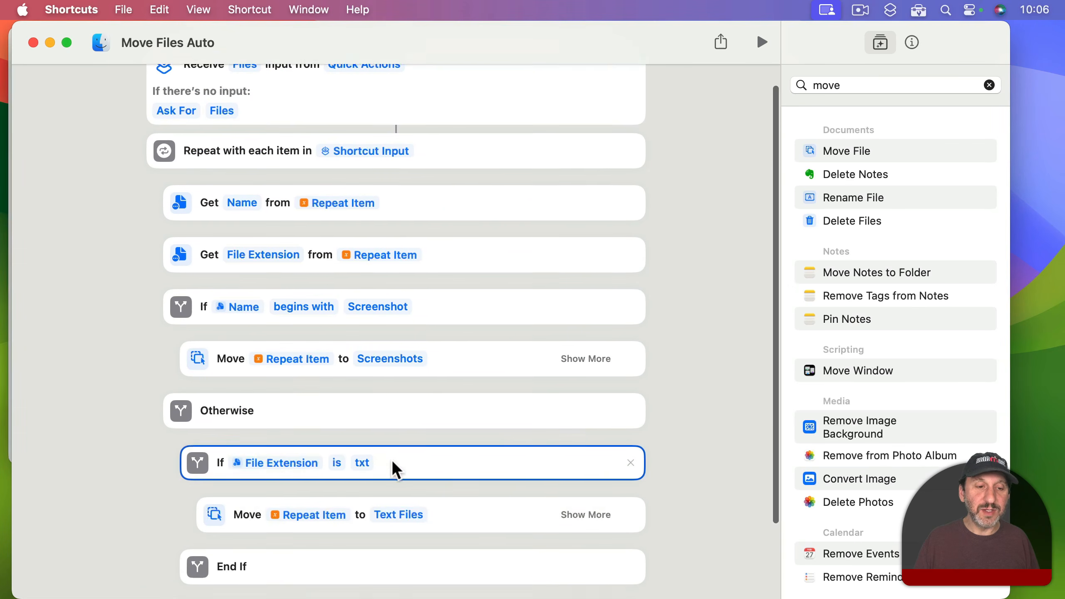
# Step: Put the Otherwise branch back in the nested txt If block
pyautogui.scroll(-3, 281, 300)
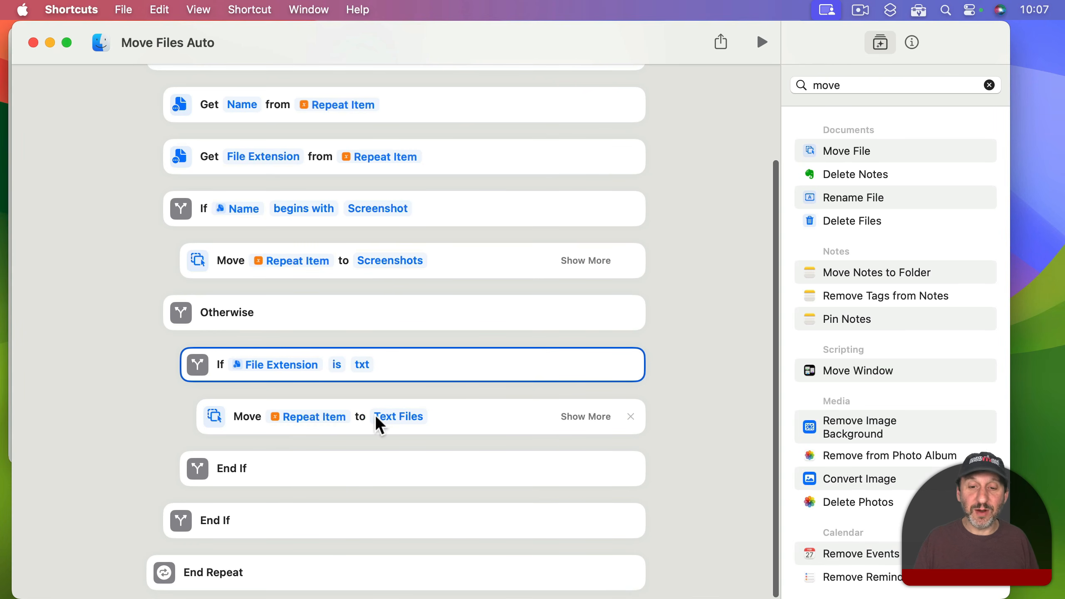
pyautogui.rightClick(499, 370)
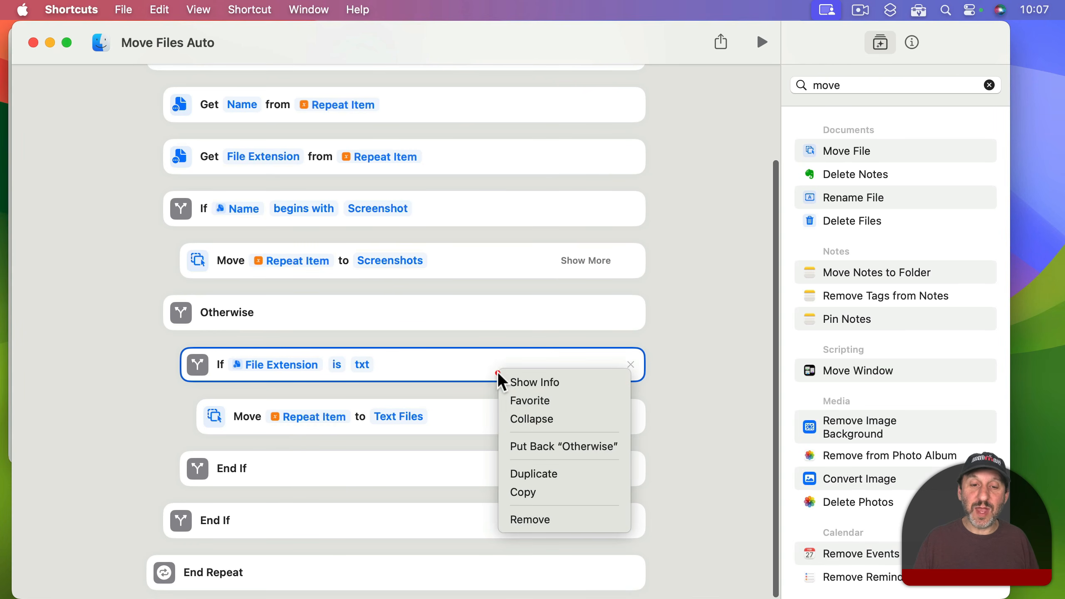
pyautogui.click(537, 448)
pyautogui.scroll(3, 325, 561)
pyautogui.scroll(-3, 326, 556)
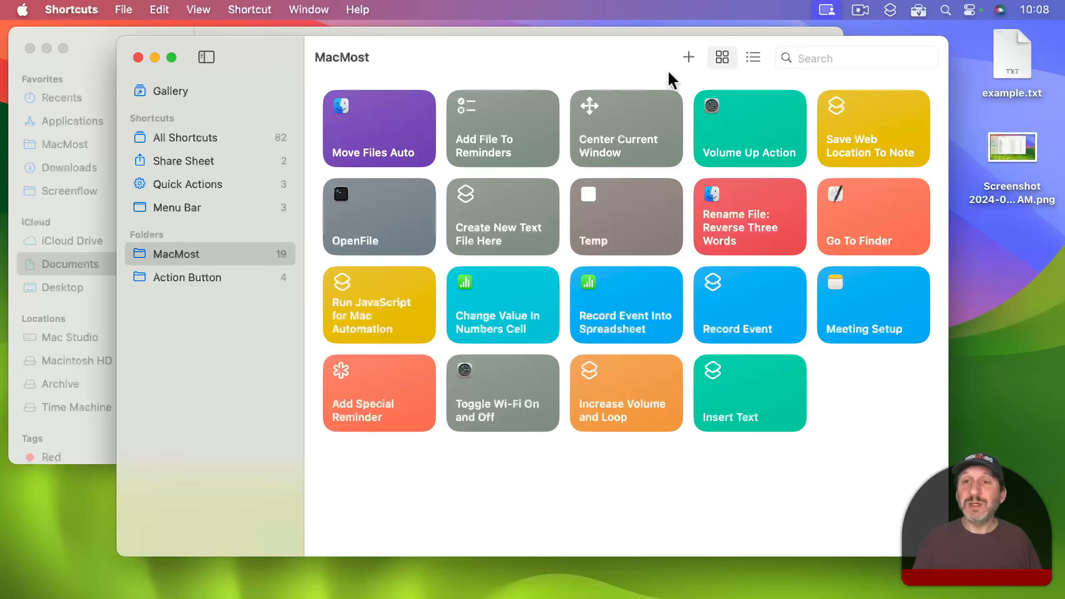
# Step: Create a new shortcut in the MacMost folder and title it Move Files To
pyautogui.click(687, 57)
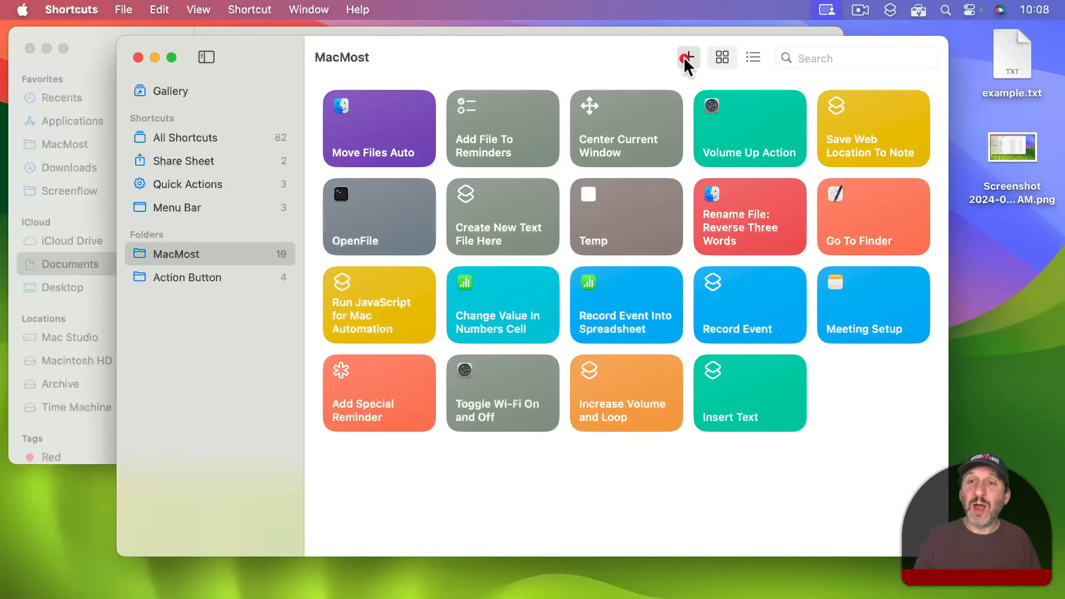
pyautogui.click(155, 42)
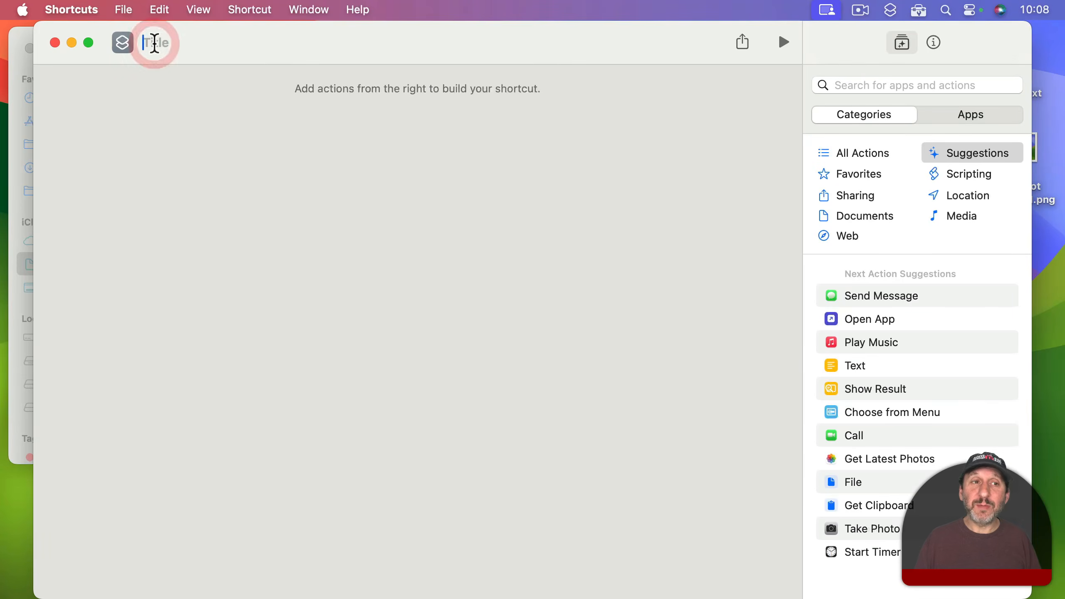
pyautogui.write('Move Files To')
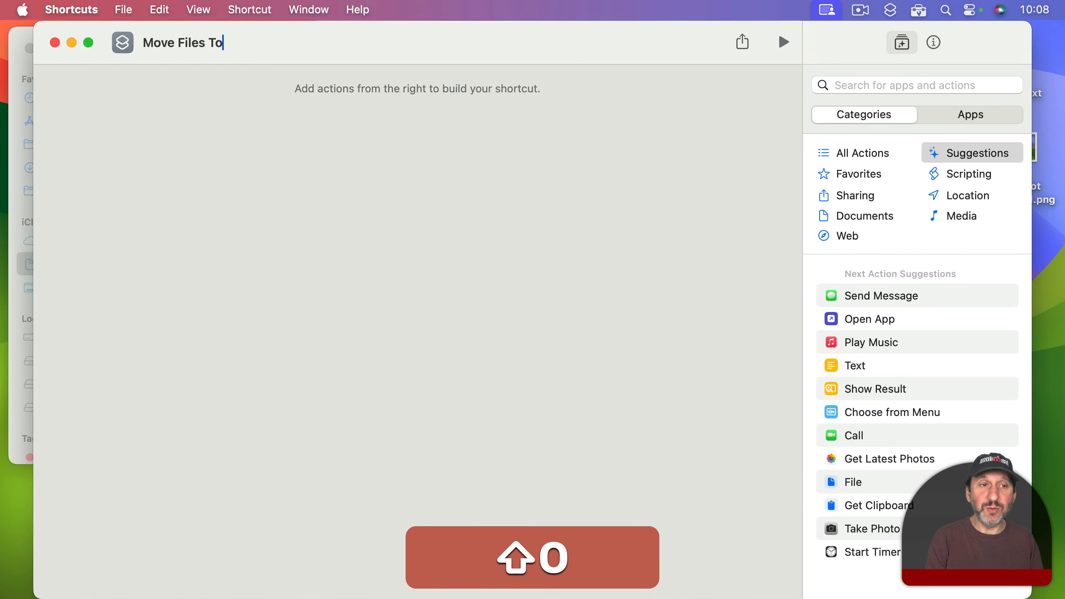
pyautogui.press('Return')
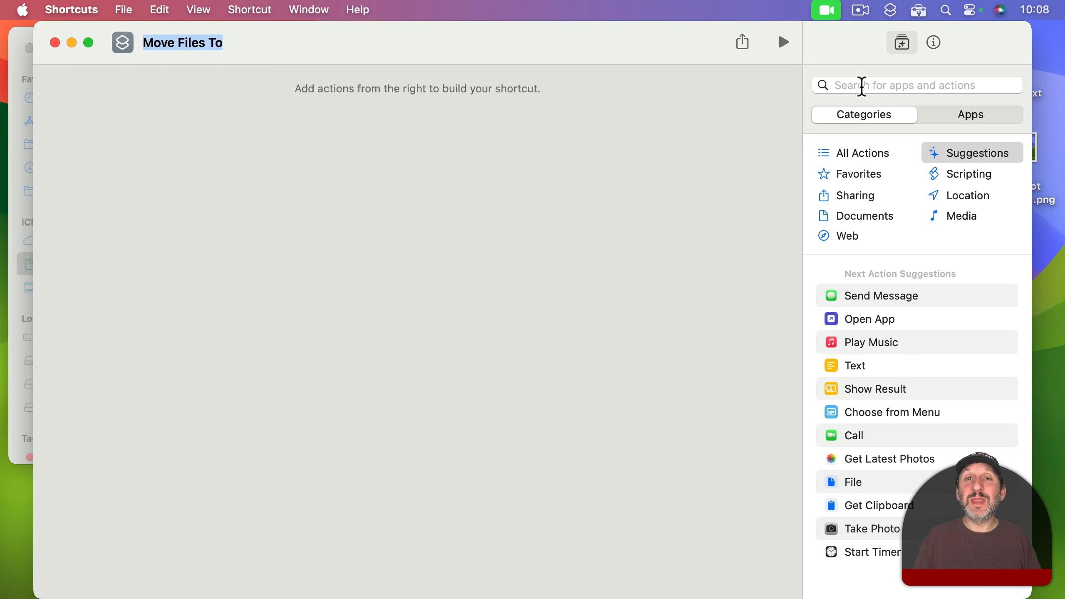
# Step: Find the Choose from Menu action, add it to the shortcut, and set its prompt to Which Folder?
pyautogui.click(862, 86)
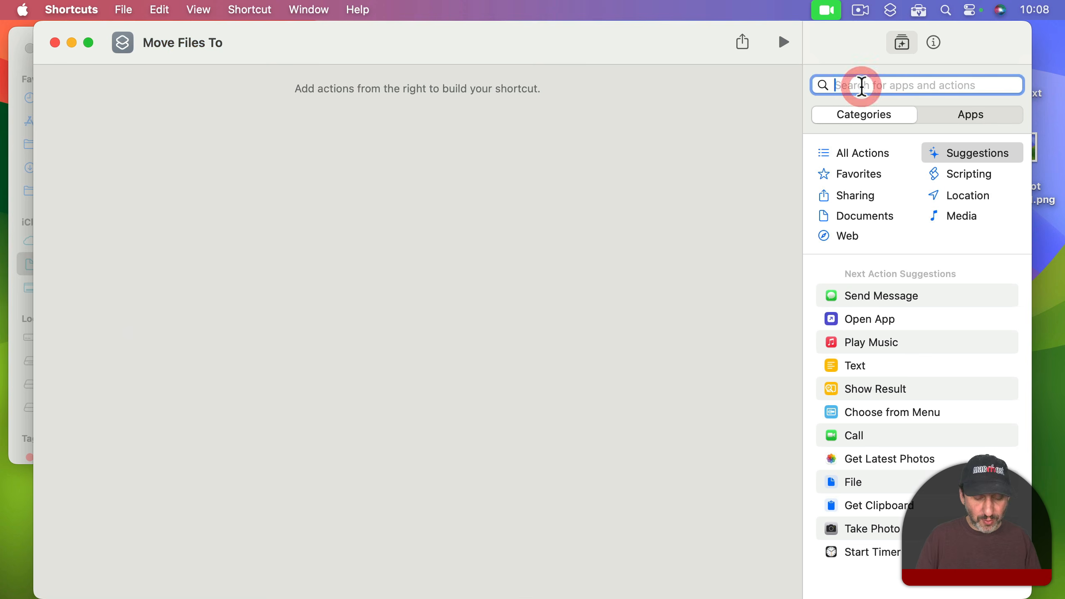
pyautogui.write('menu')
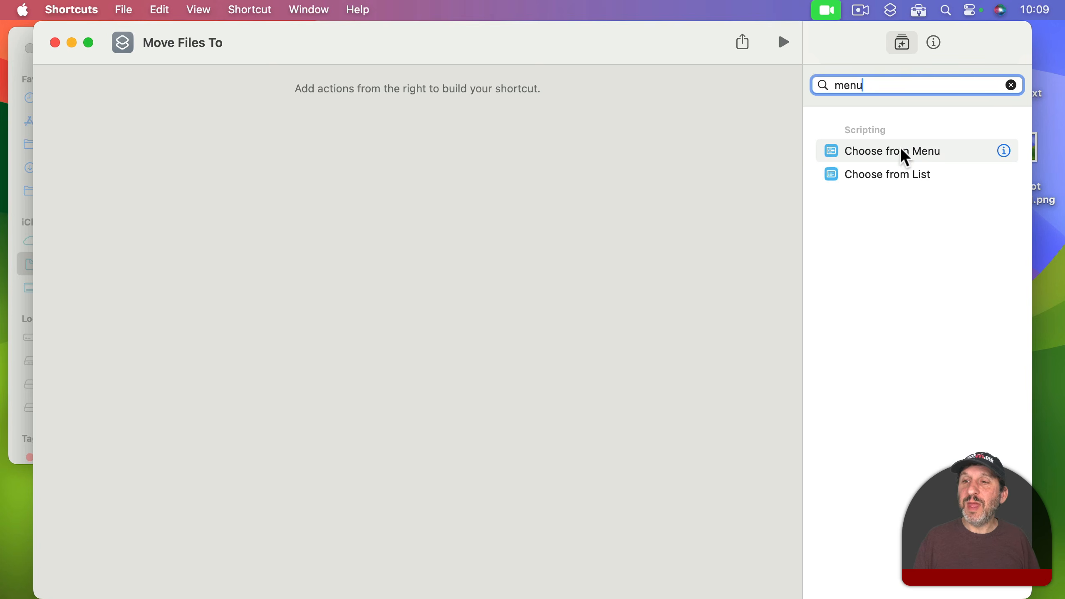
pyautogui.moveTo(889, 149); pyautogui.dragTo(396, 145)
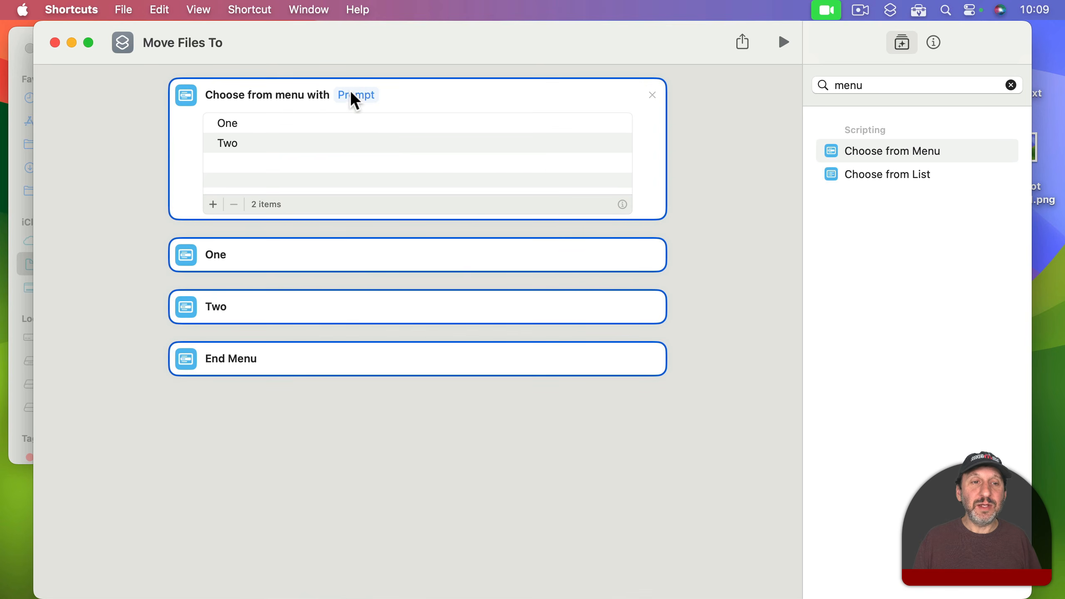
pyautogui.click(360, 97)
pyautogui.write('Who')
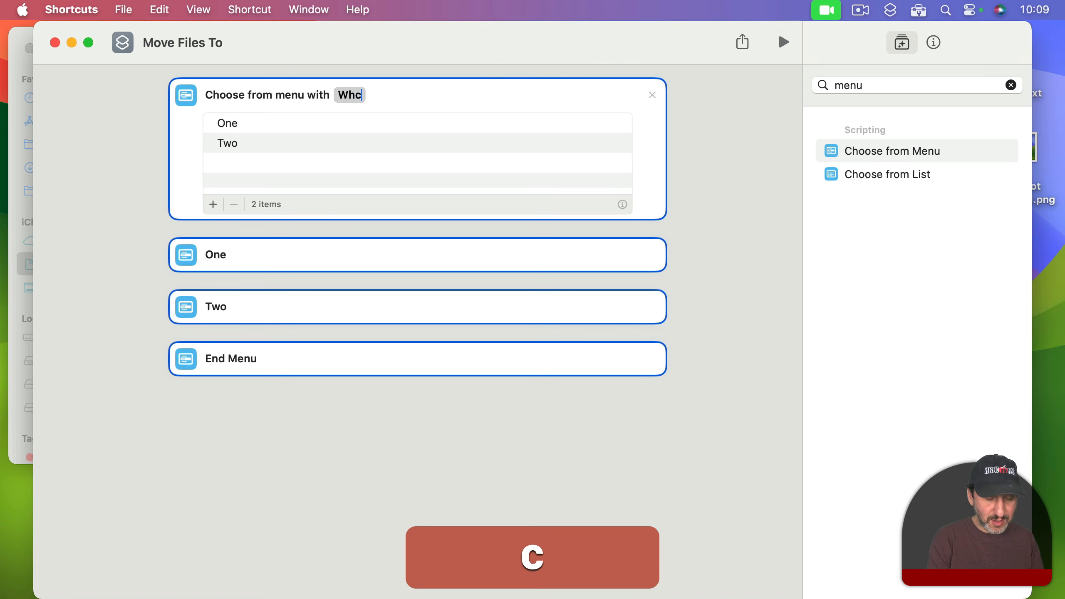
pyautogui.press('BackSpace')
pyautogui.write('ich Folder?')
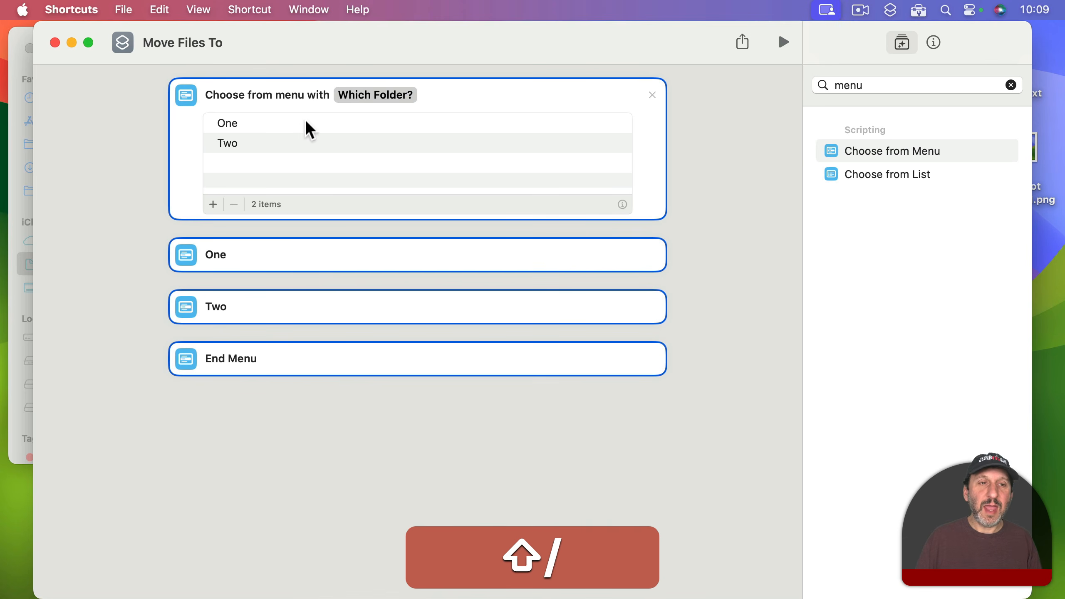
# Step: Rename the menu's two options to Screenshots and Text Files
pyautogui.click(222, 122)
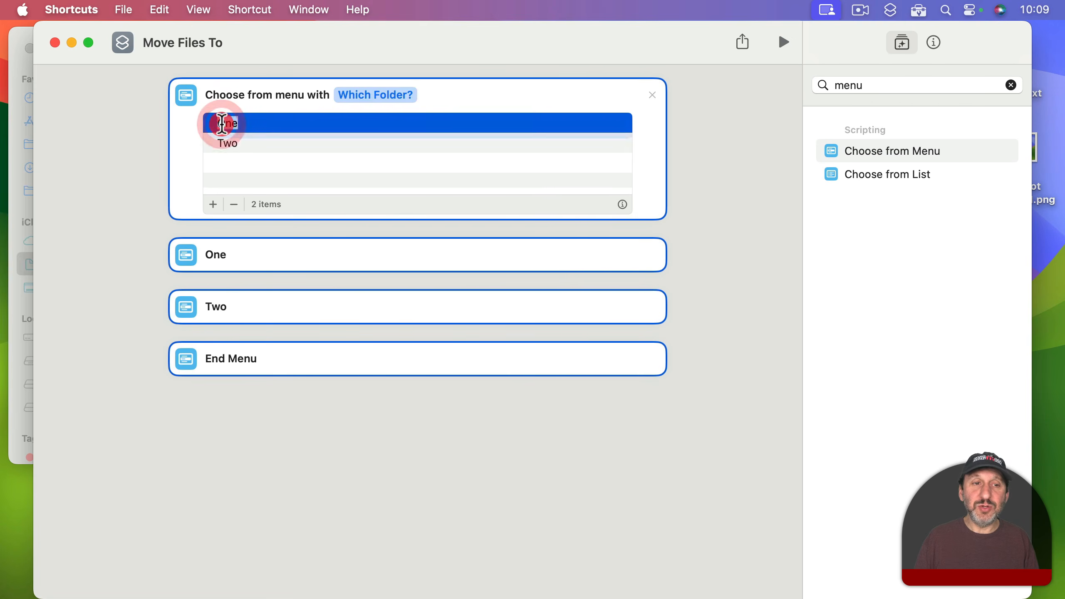
pyautogui.write('Screenshots')
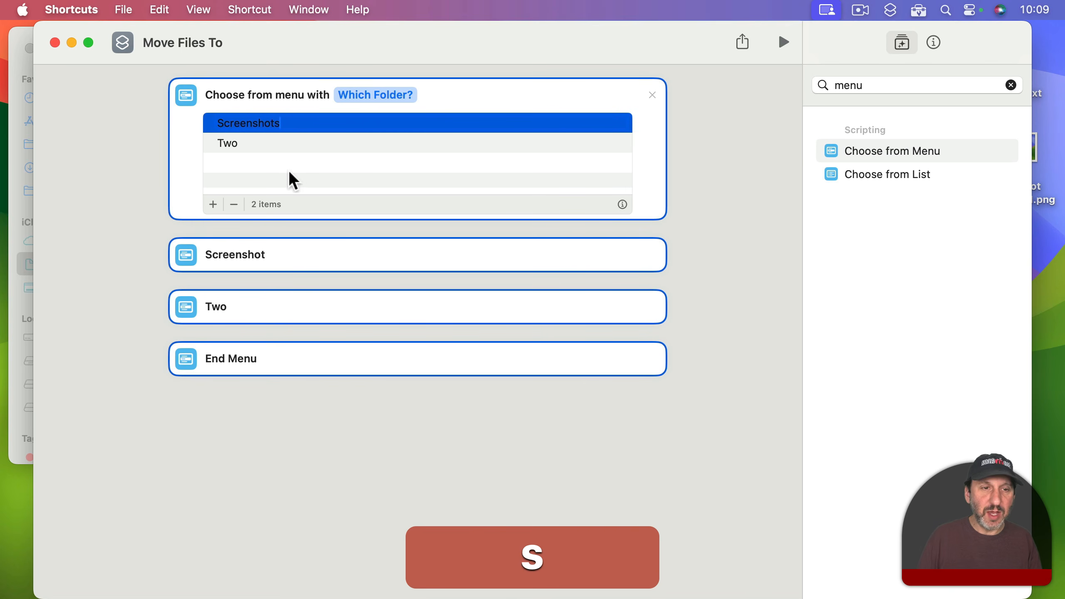
pyautogui.click(221, 143)
pyautogui.click(221, 143)
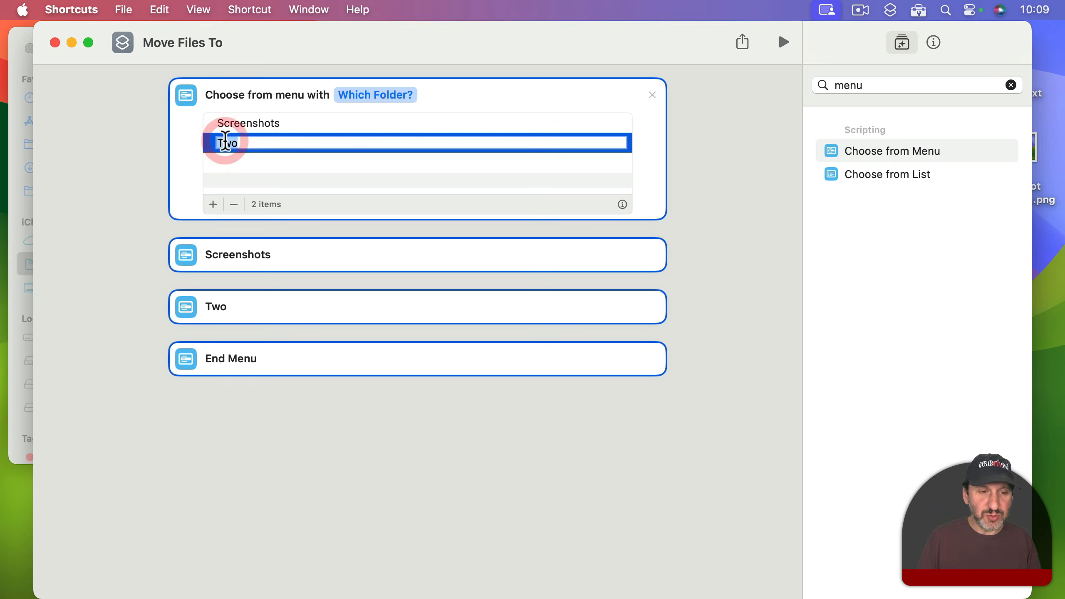
pyautogui.write('Text Files')
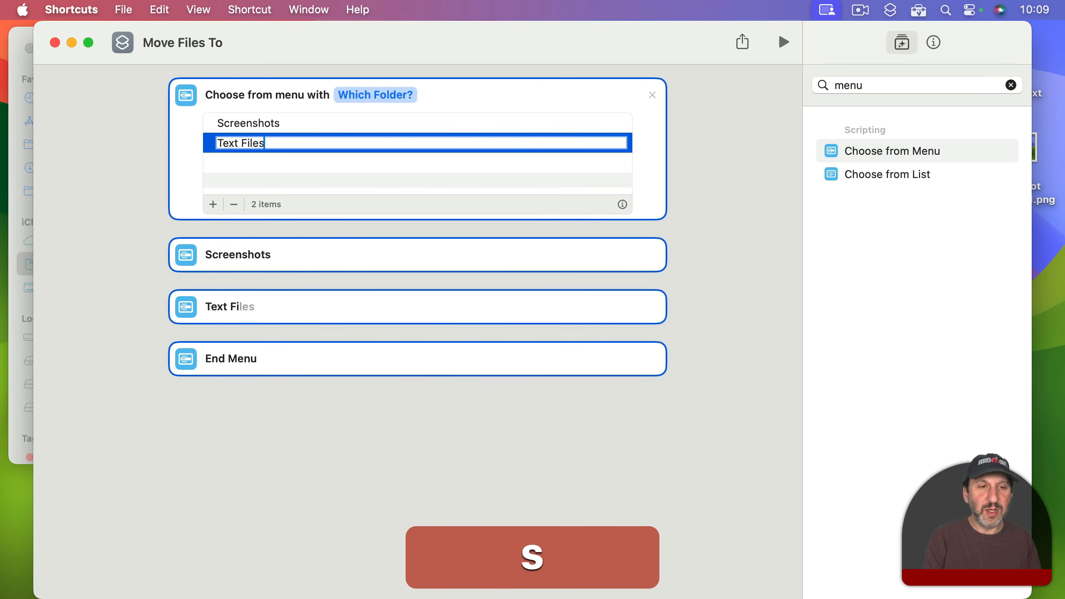
pyautogui.press('Return')
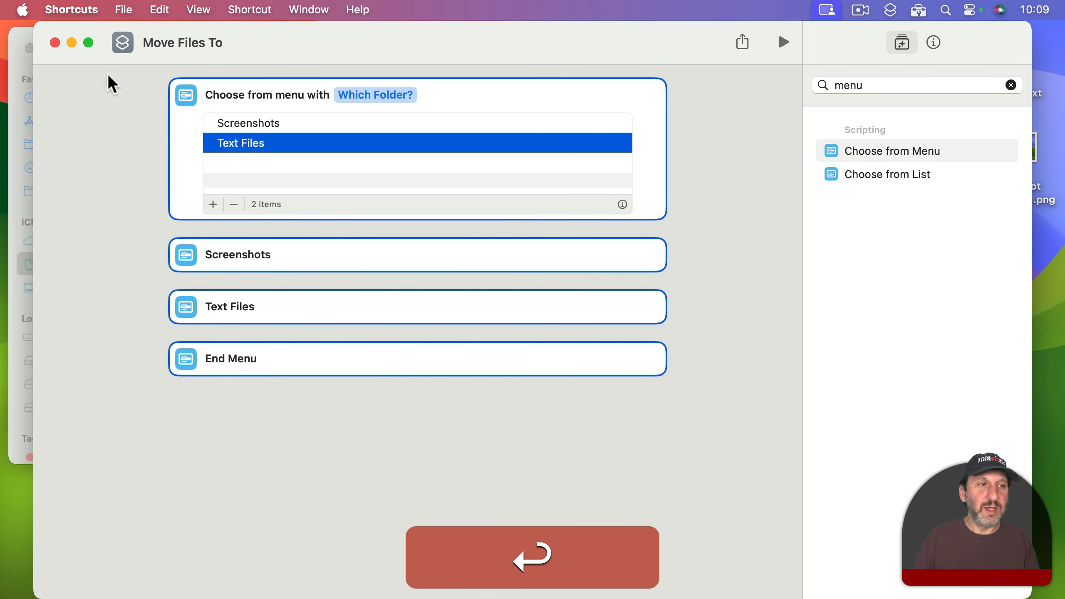
# Step: Check the folders under Documents in Finder, return to Shortcuts, and add a third menu option named Stuff
pyautogui.click(23, 61)
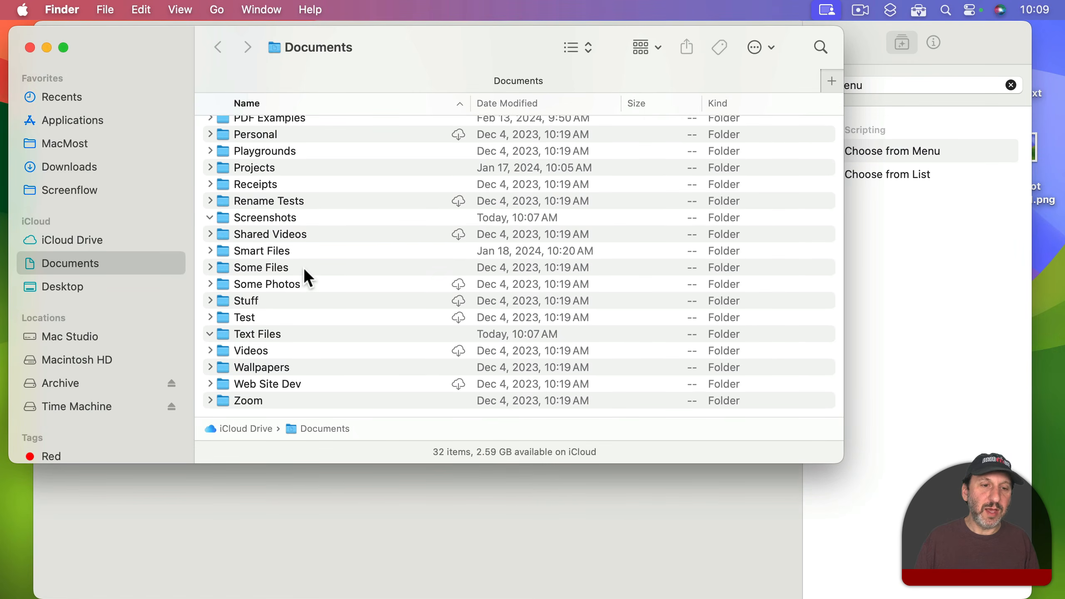
pyautogui.click(575, 494)
pyautogui.click(234, 163)
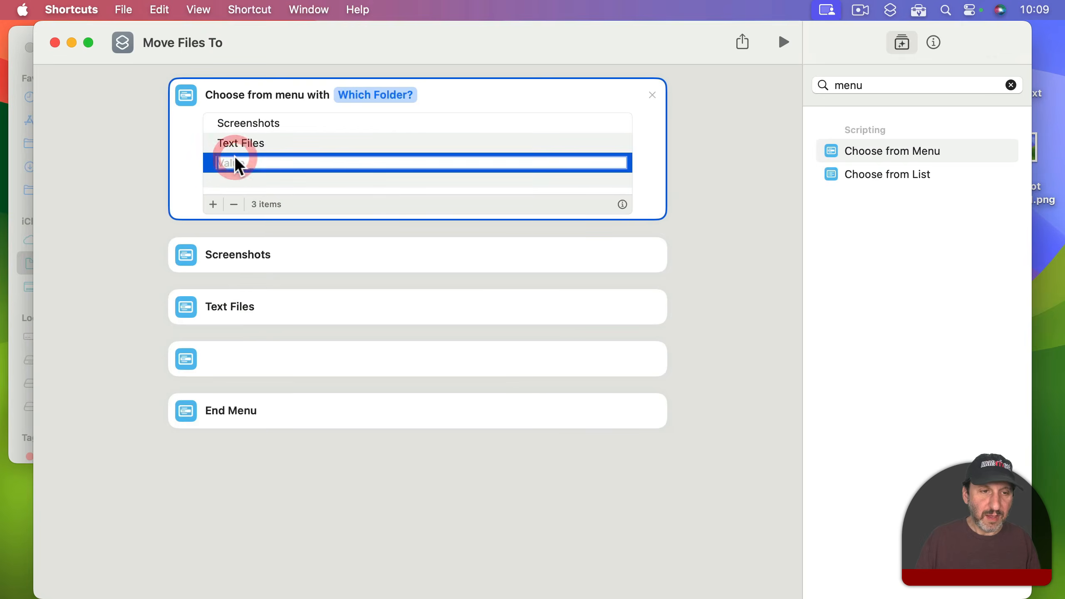
pyautogui.write('Stuff')
pyautogui.press('Return')
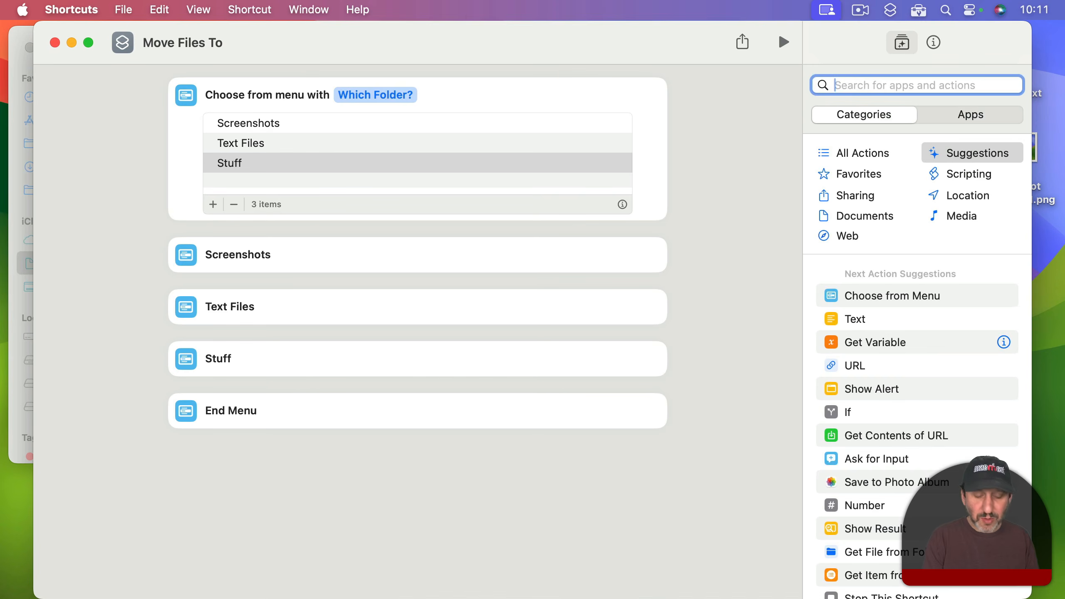
# Step: Find the File action, place it under the Screenshots option, and point it to the Screenshots folder in Documents
pyautogui.write('file')
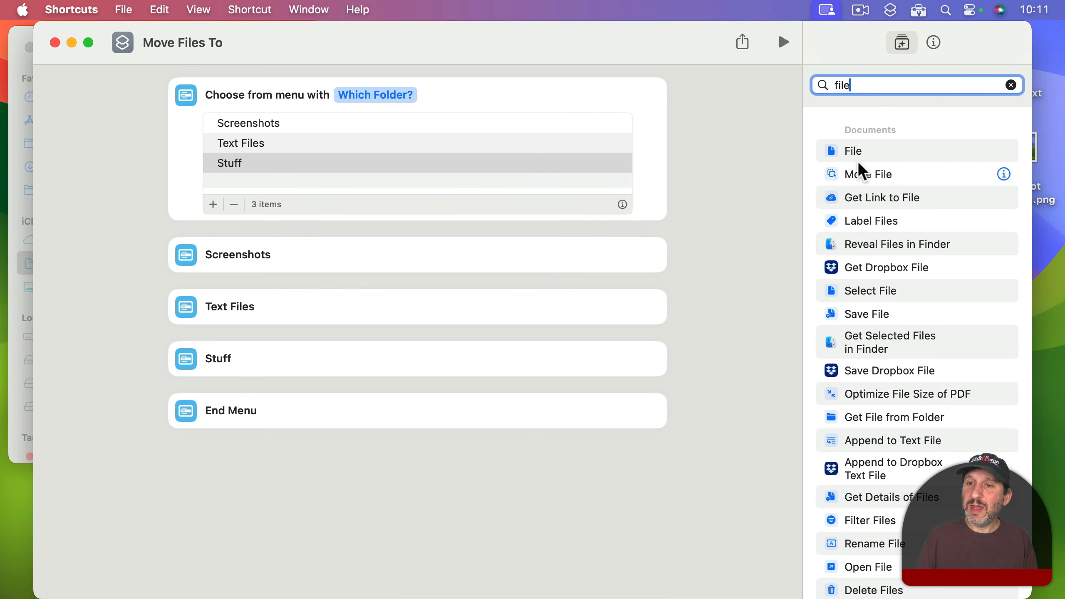
pyautogui.moveTo(895, 148); pyautogui.dragTo(325, 311)
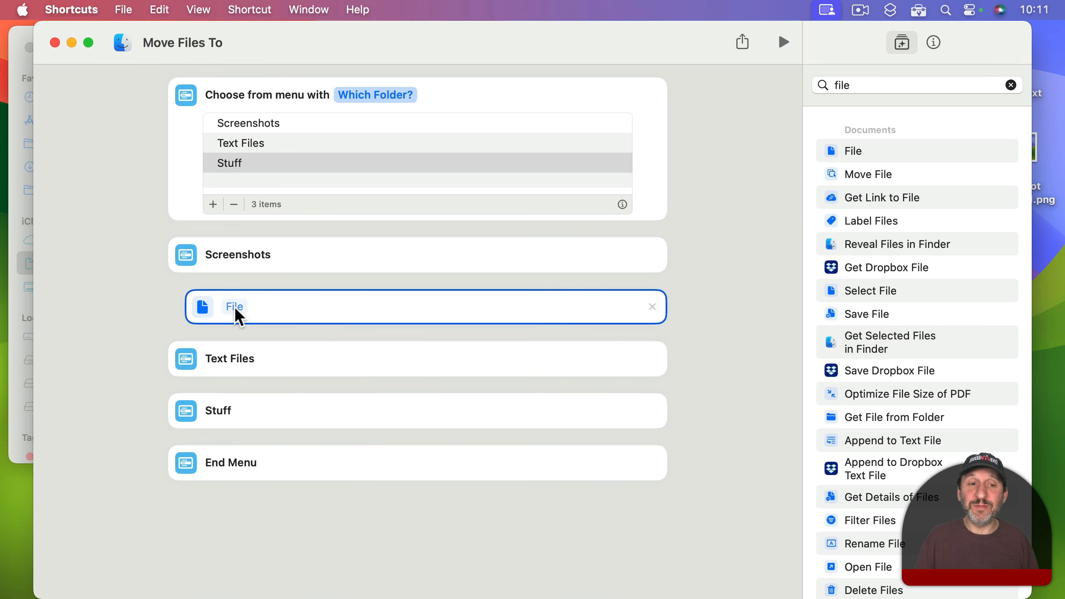
pyautogui.click(235, 306)
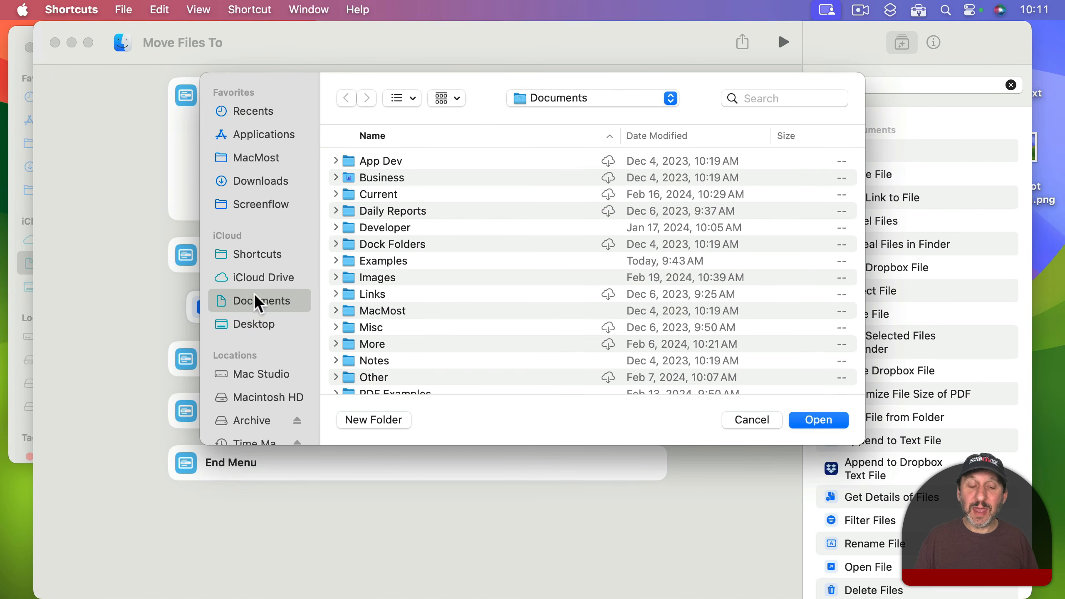
pyautogui.scroll(-10, 403, 311)
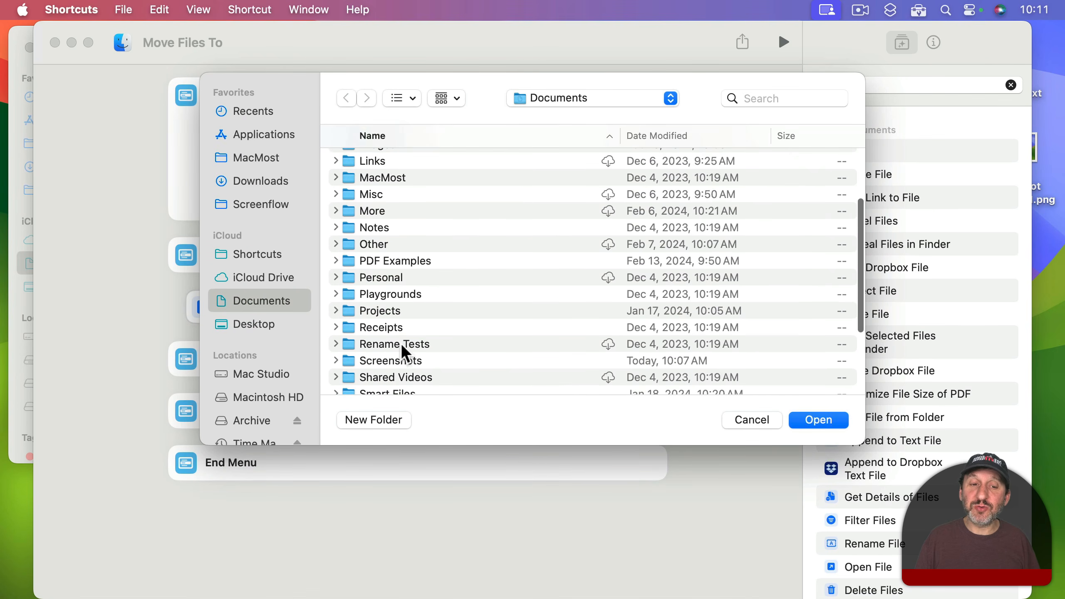
pyautogui.click(390, 322)
pyautogui.click(815, 419)
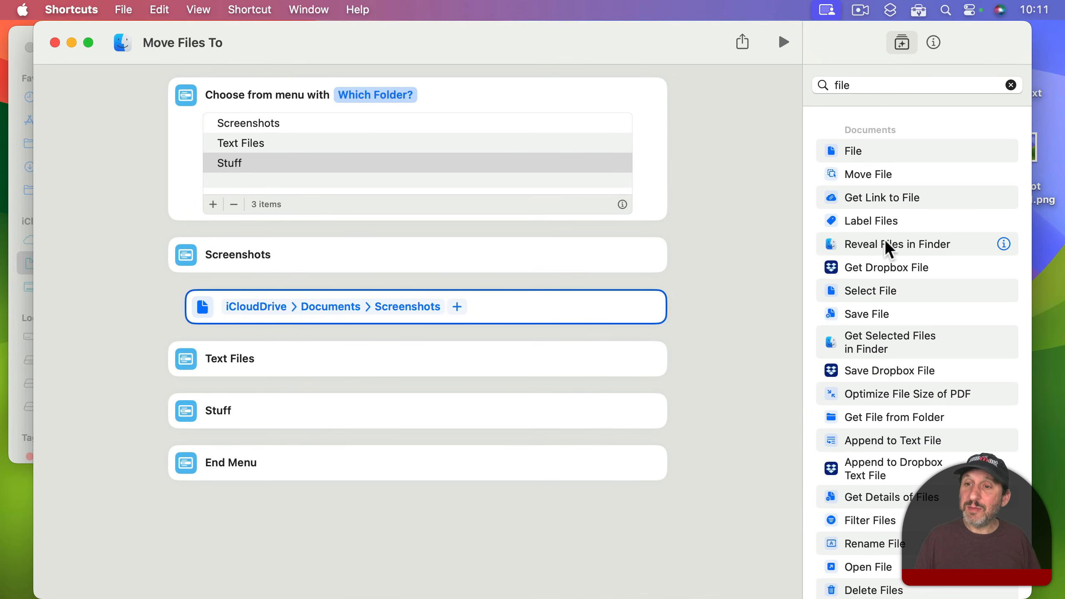
# Step: Place a File action under the Text Files option and point it to the Text Files folder in Documents
pyautogui.moveTo(851, 149); pyautogui.dragTo(342, 412)
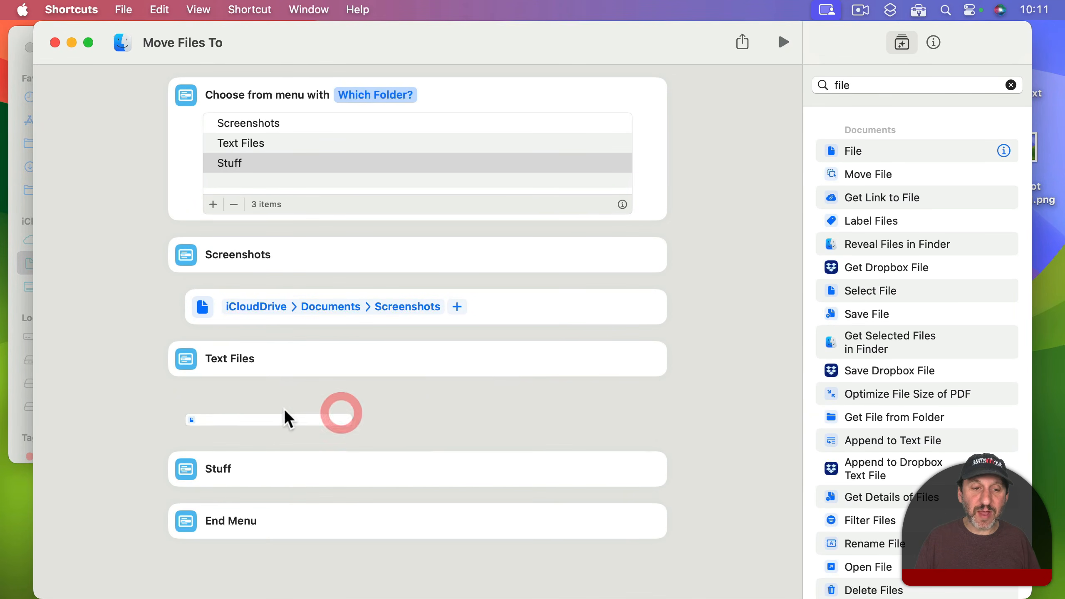
pyautogui.click(237, 410)
pyautogui.scroll(-10, 481, 367)
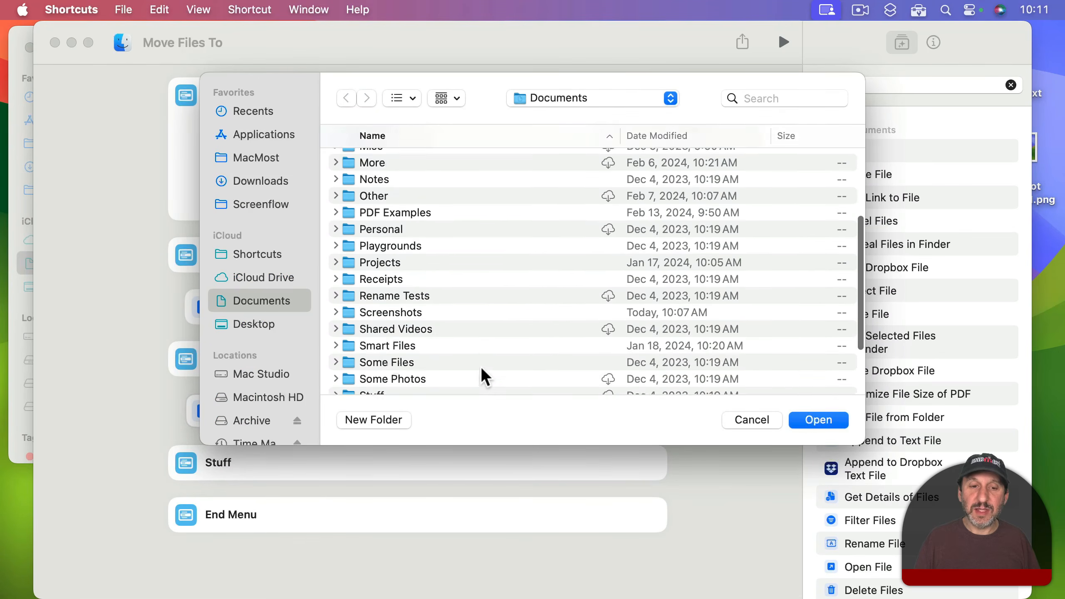
pyautogui.click(393, 363)
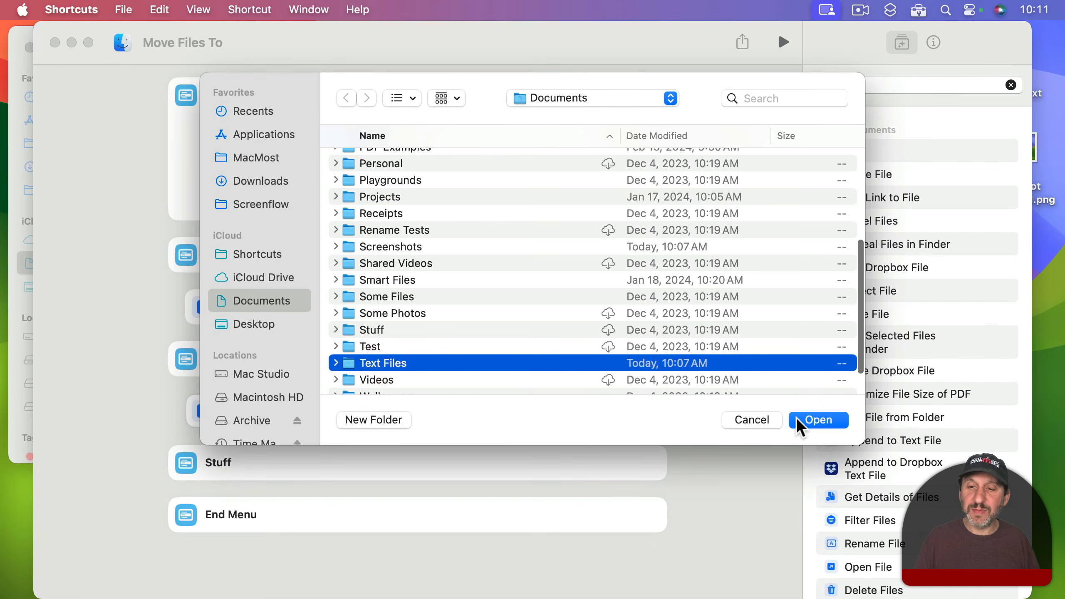
pyautogui.click(817, 420)
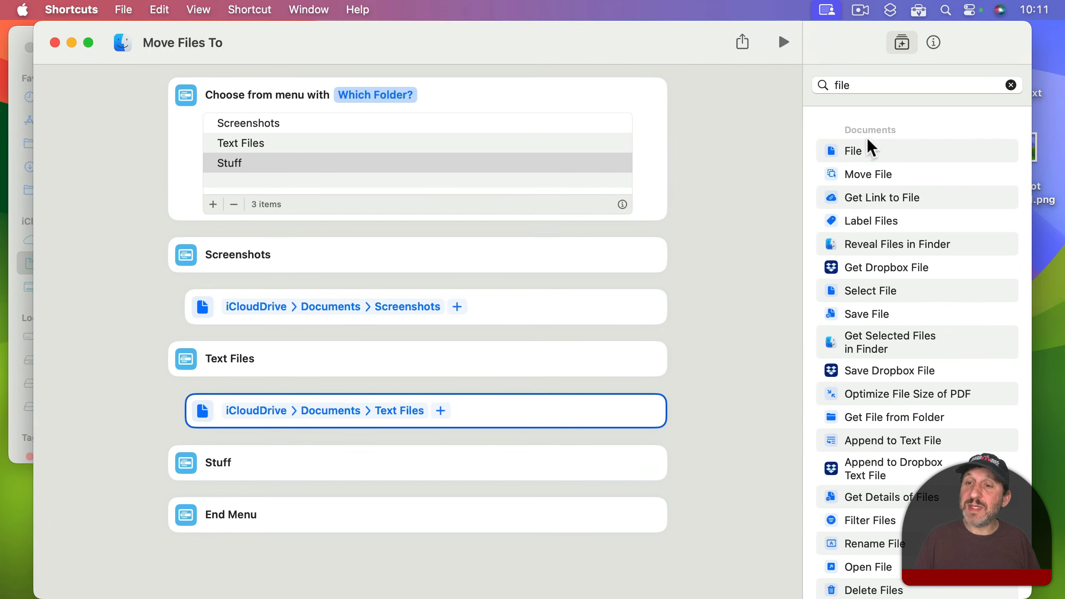
# Step: Place a File action under the Stuff option and point it to the Stuff folder in Documents
pyautogui.moveTo(868, 141); pyautogui.dragTo(308, 515)
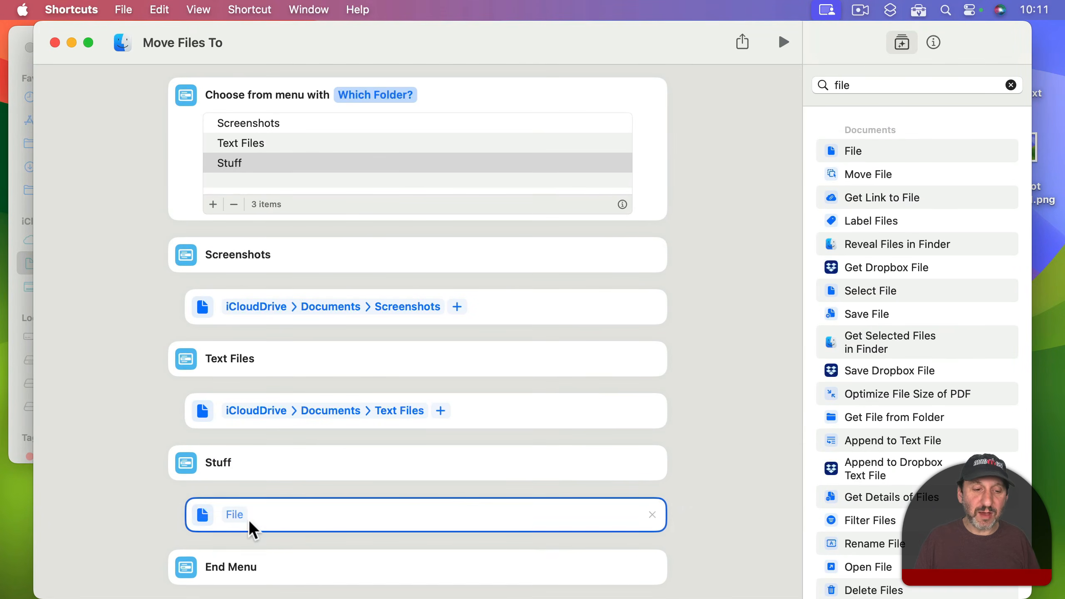
pyautogui.click(237, 513)
pyautogui.scroll(-10, 403, 340)
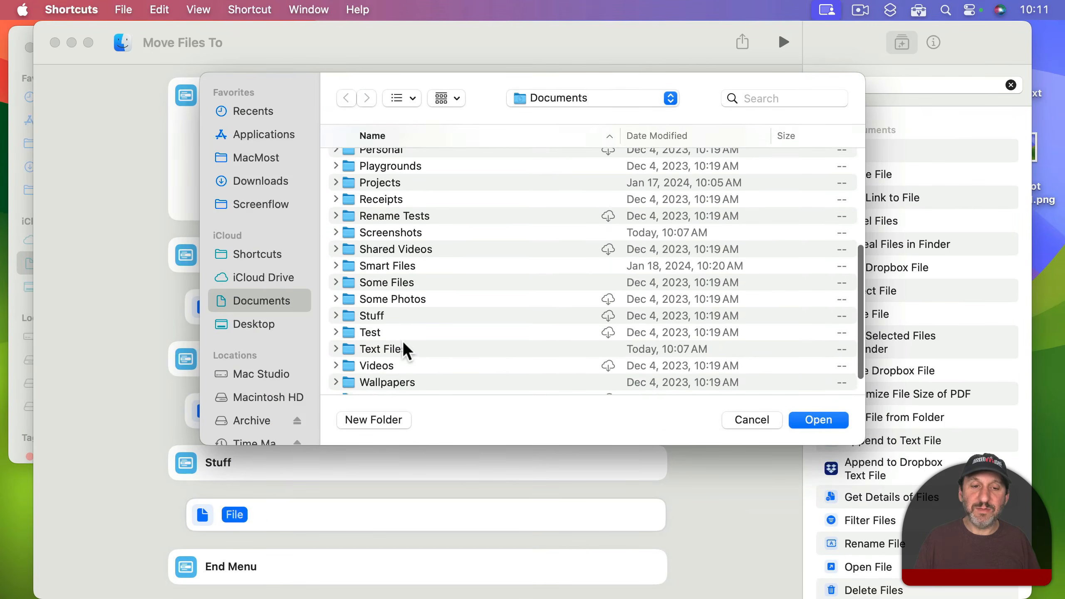
pyautogui.click(369, 308)
pyautogui.click(801, 419)
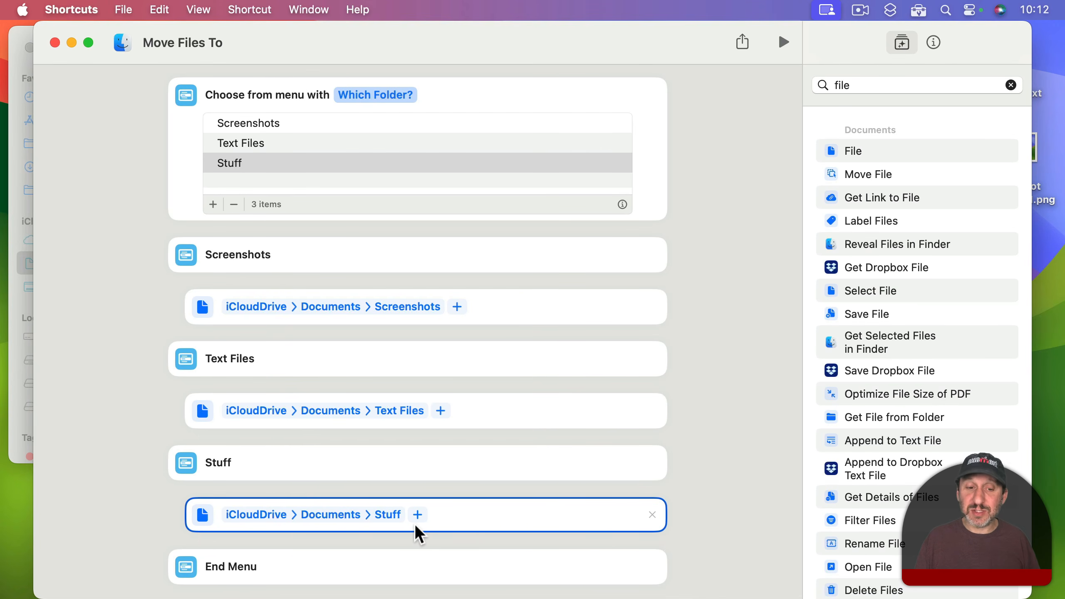
# Step: Add a Repeat with Each action after the end of the menu and make it loop over Shortcut Input
pyautogui.doubleClick(850, 86)
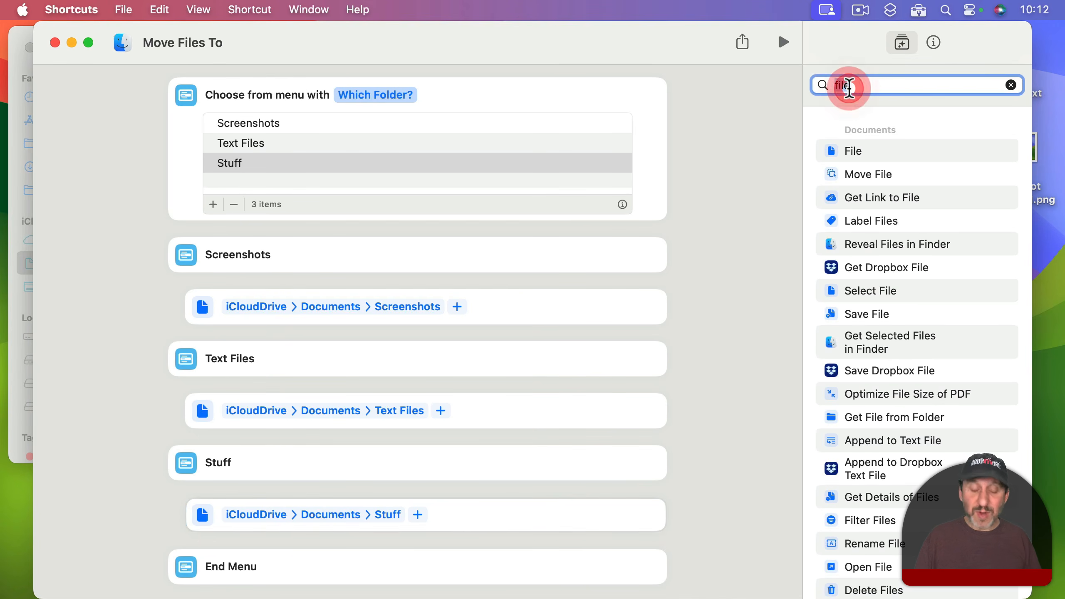
pyautogui.write('repeat')
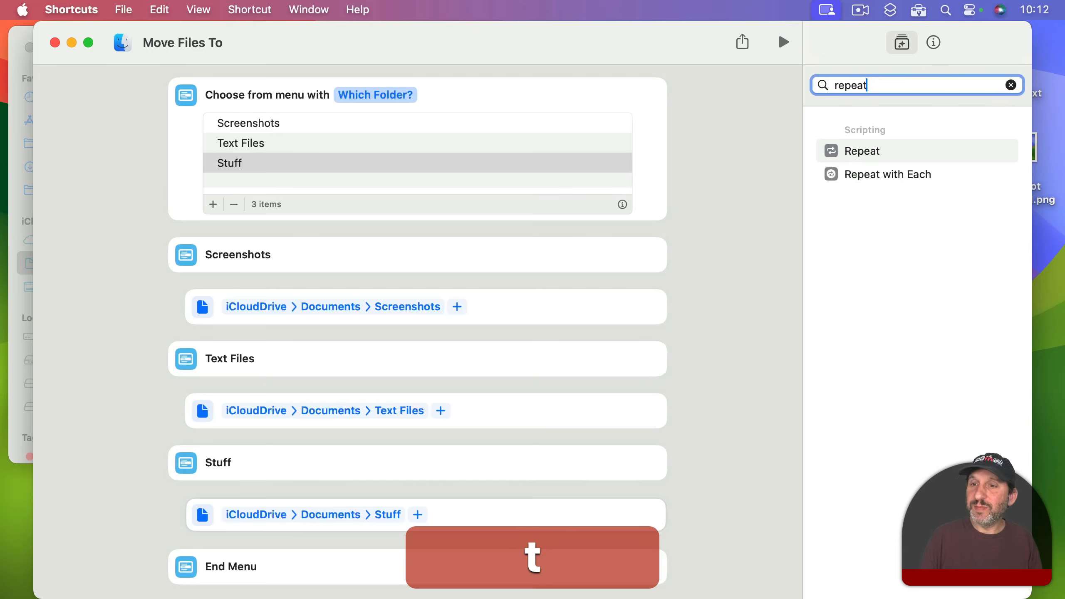
pyautogui.doubleClick(904, 174)
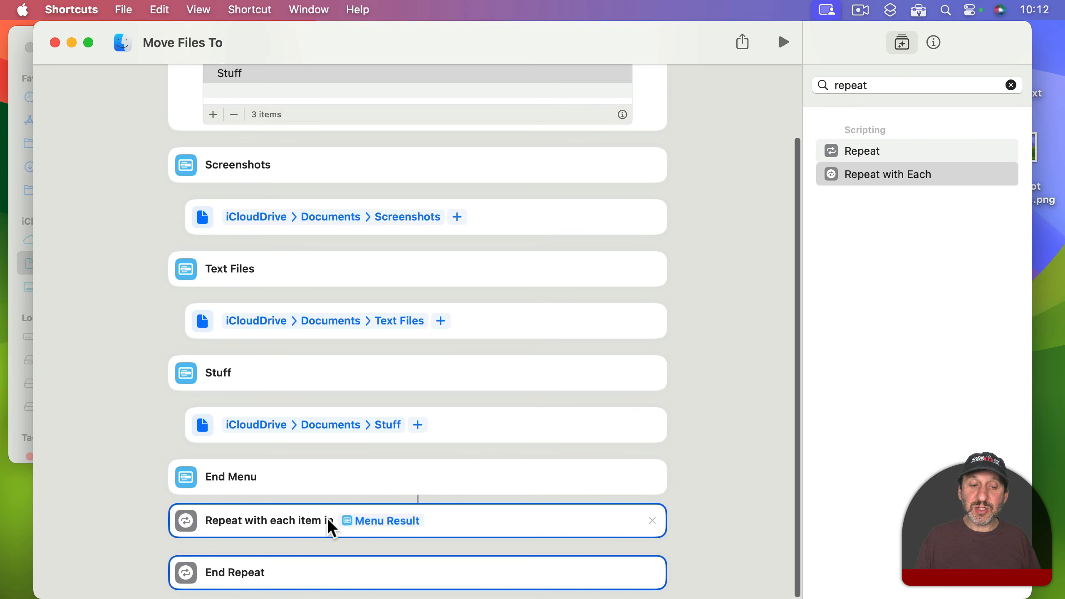
pyautogui.click(381, 525)
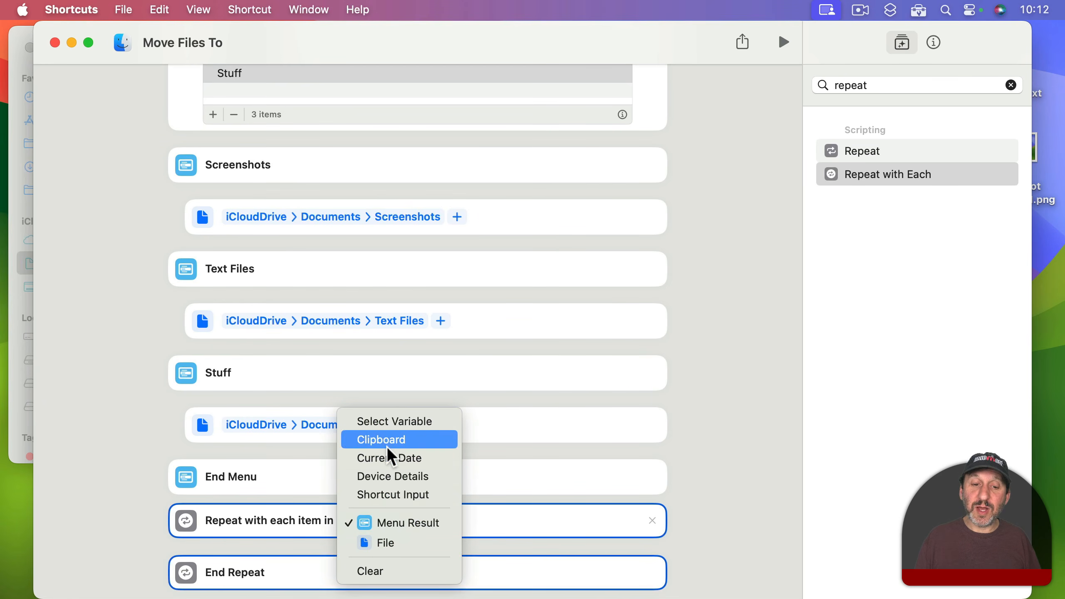
pyautogui.click(389, 495)
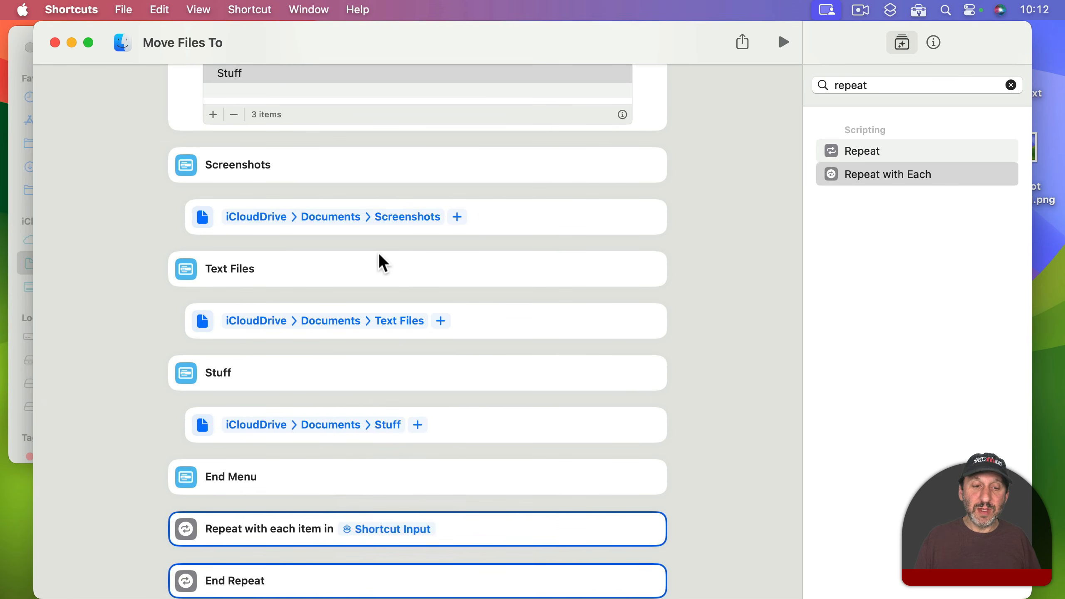
# Step: Limit the content types the shortcut receives to Files and Folders
pyautogui.scroll(5, 378, 253)
pyautogui.click(302, 89)
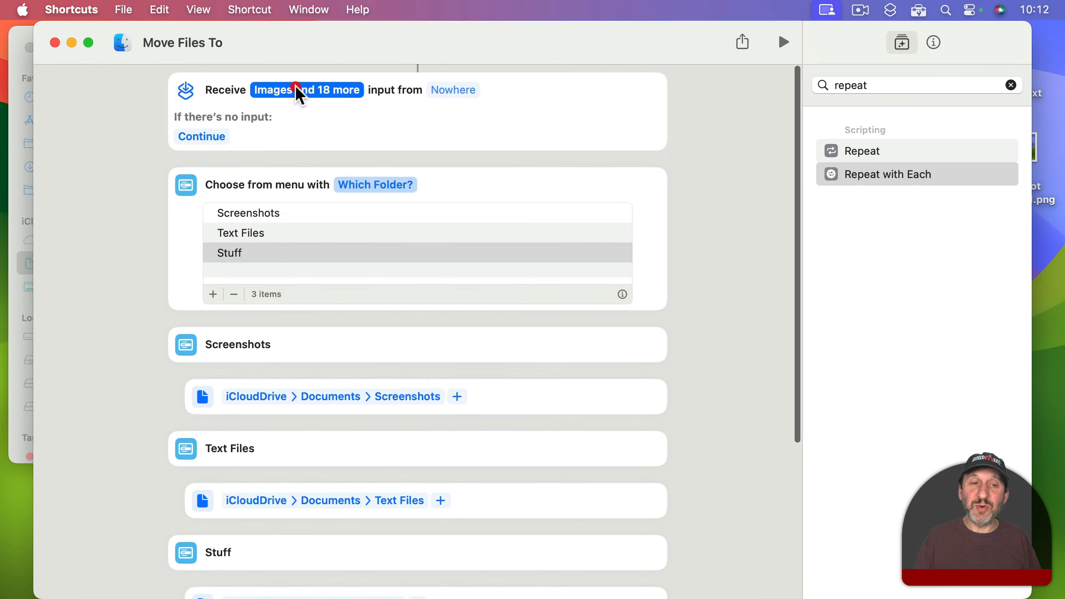
pyautogui.click(373, 385)
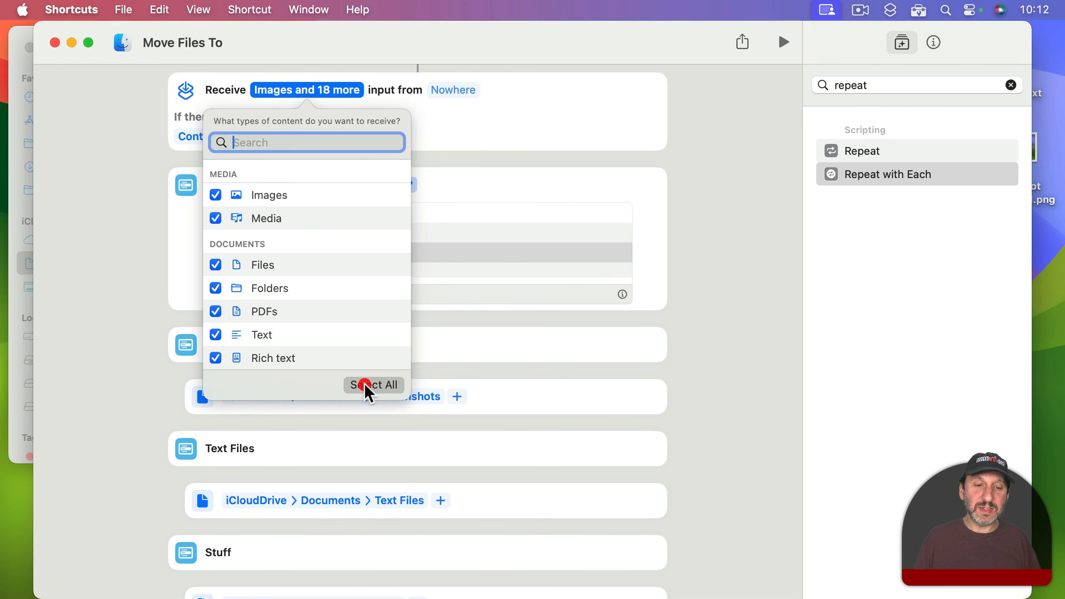
pyautogui.click(215, 265)
pyautogui.click(215, 287)
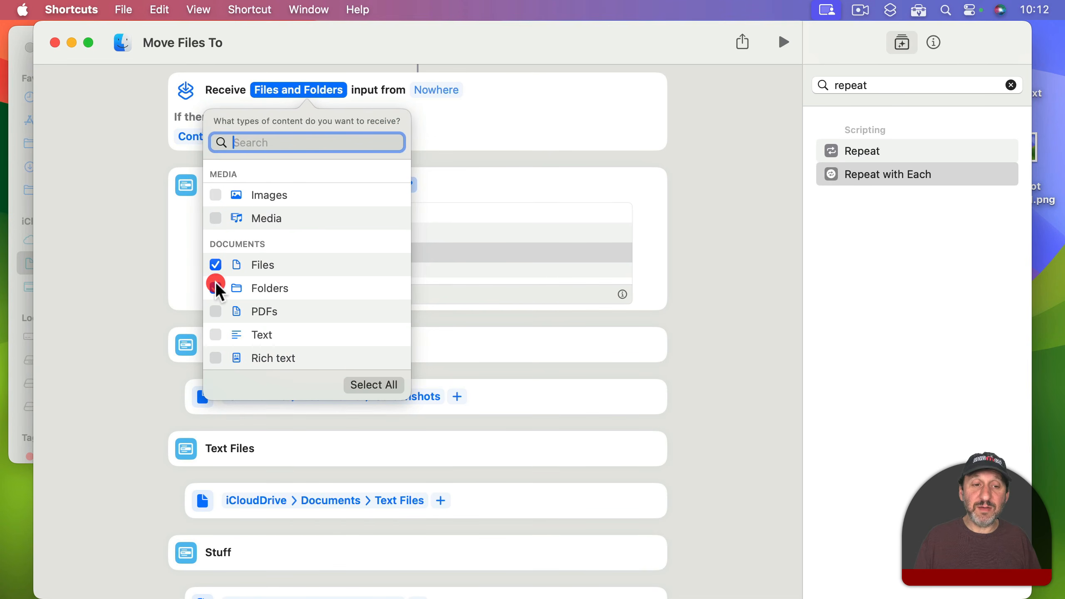
pyautogui.click(491, 107)
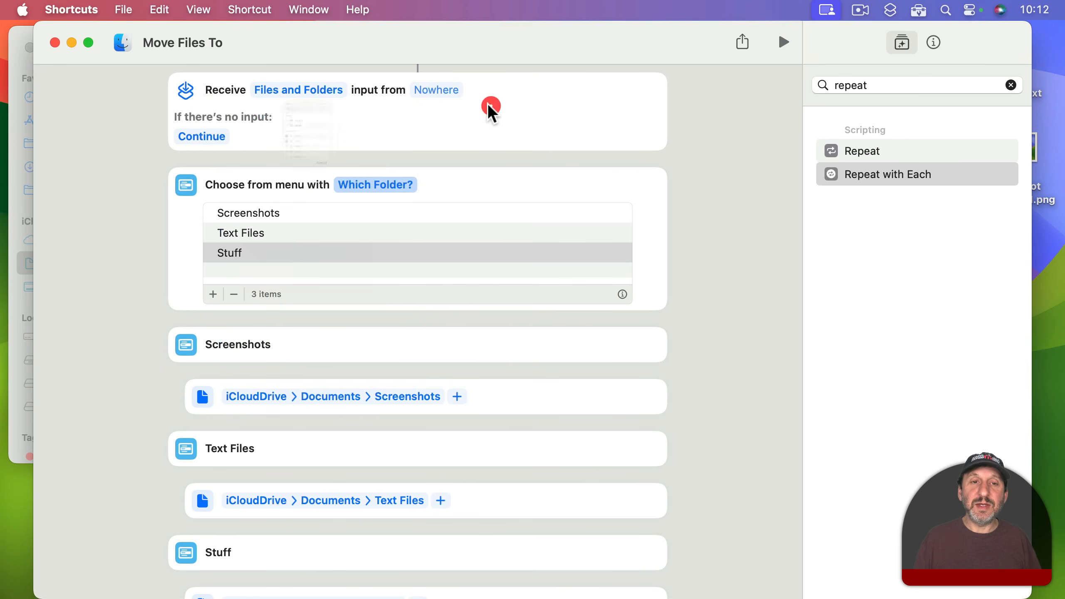
# Step: Make the shortcut receive its input as a Quick Action in both Finder and the Services Menu
pyautogui.click(429, 91)
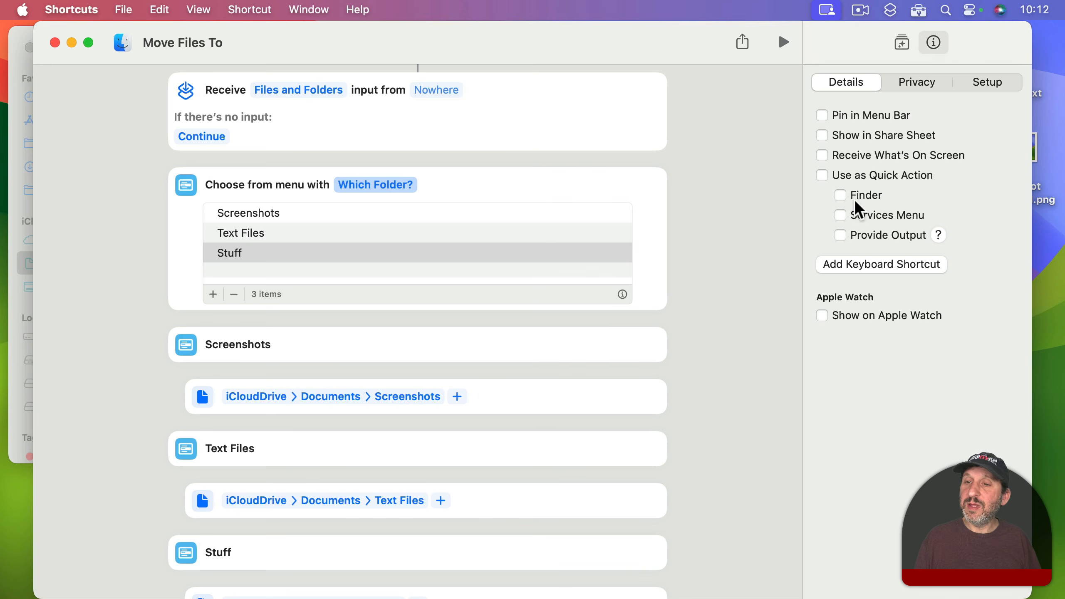
pyautogui.click(841, 214)
pyautogui.click(840, 195)
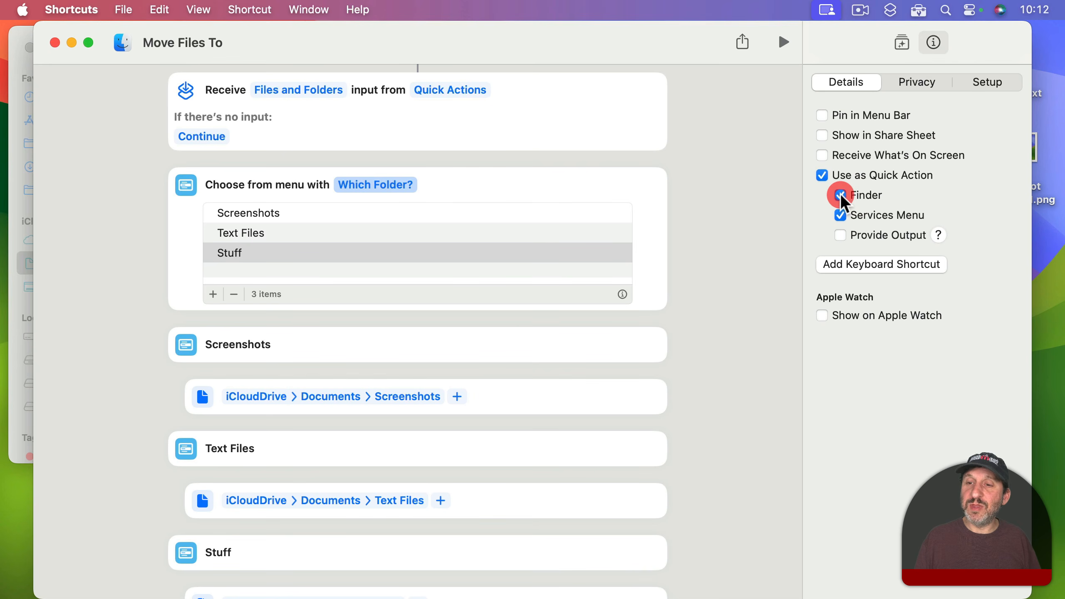
# Step: Set the shortcut to ask for Files when there is no input
pyautogui.click(200, 137)
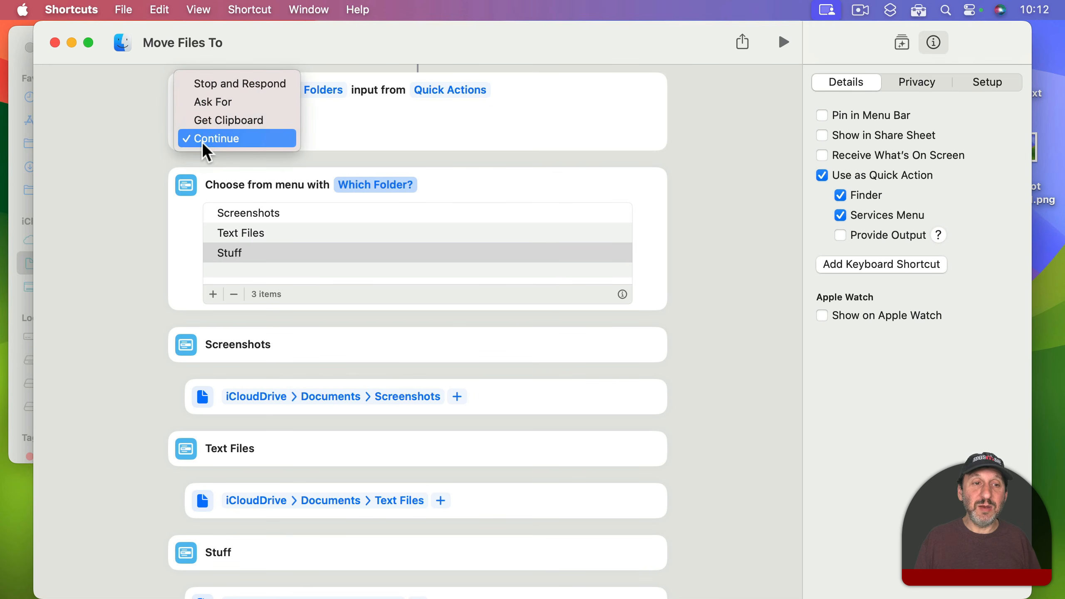
pyautogui.click(212, 103)
pyautogui.click(246, 136)
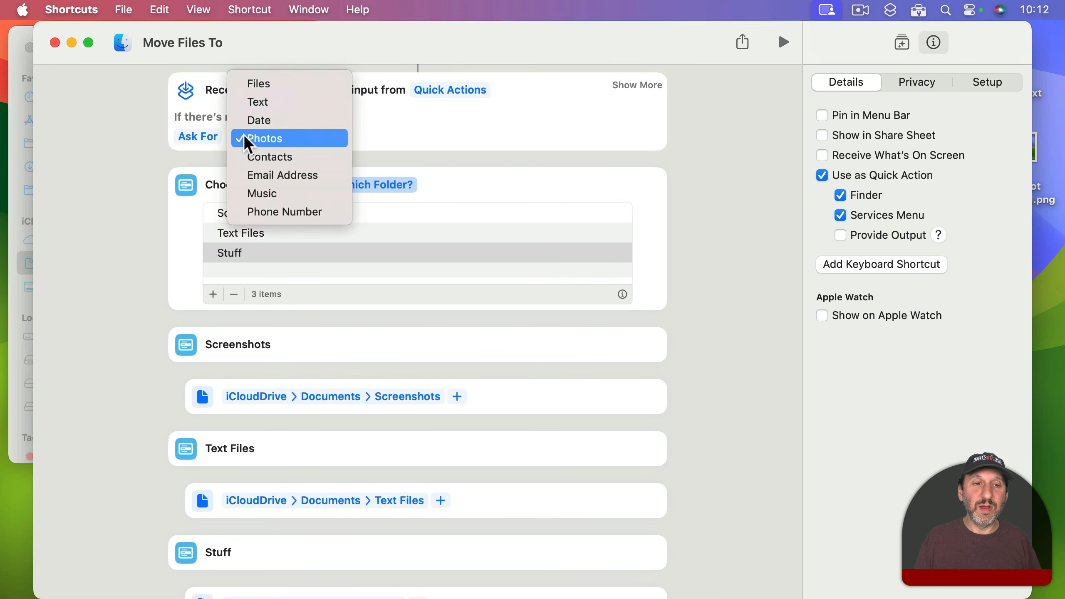
pyautogui.click(260, 83)
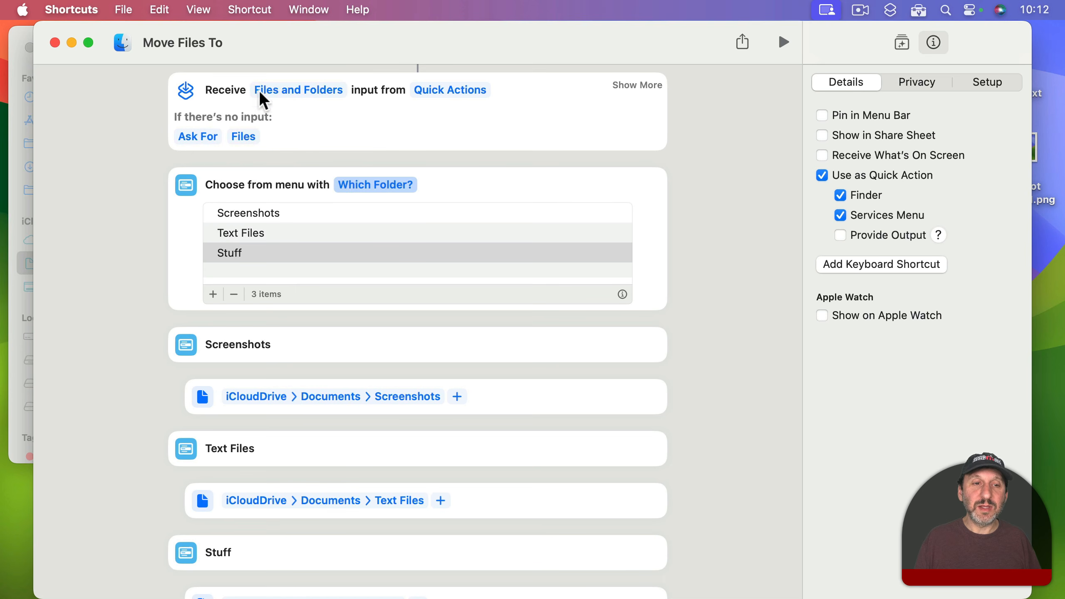
pyautogui.scroll(-5, 671, 336)
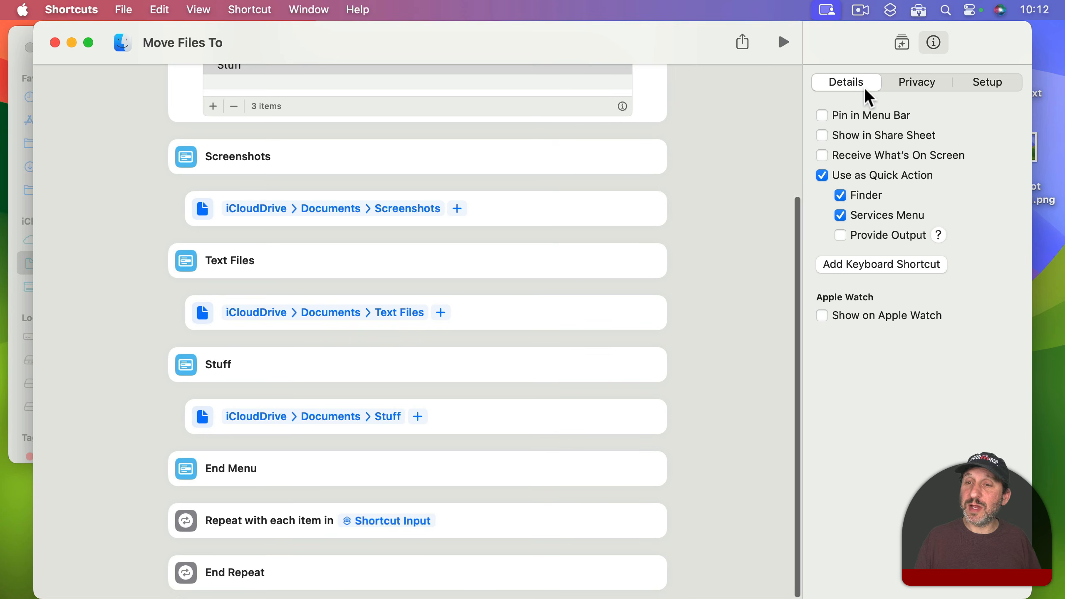
# Step: Add a Move File action inside the repeat loop that moves Repeat Item to the Menu Result folder
pyautogui.click(902, 42)
pyautogui.doubleClick(885, 80)
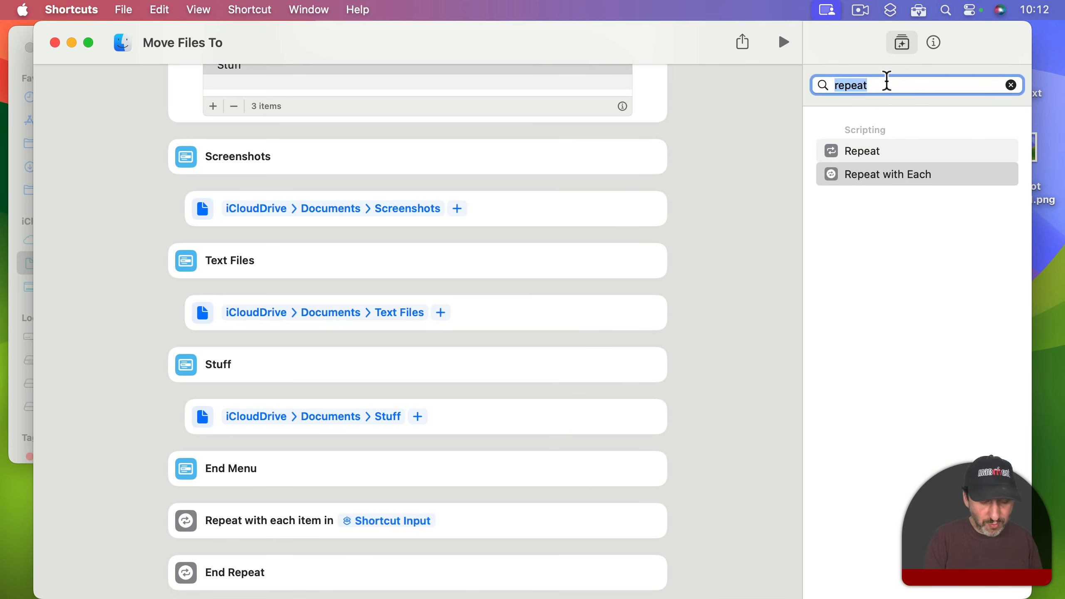
pyautogui.write('move')
pyautogui.moveTo(868, 150); pyautogui.dragTo(361, 564)
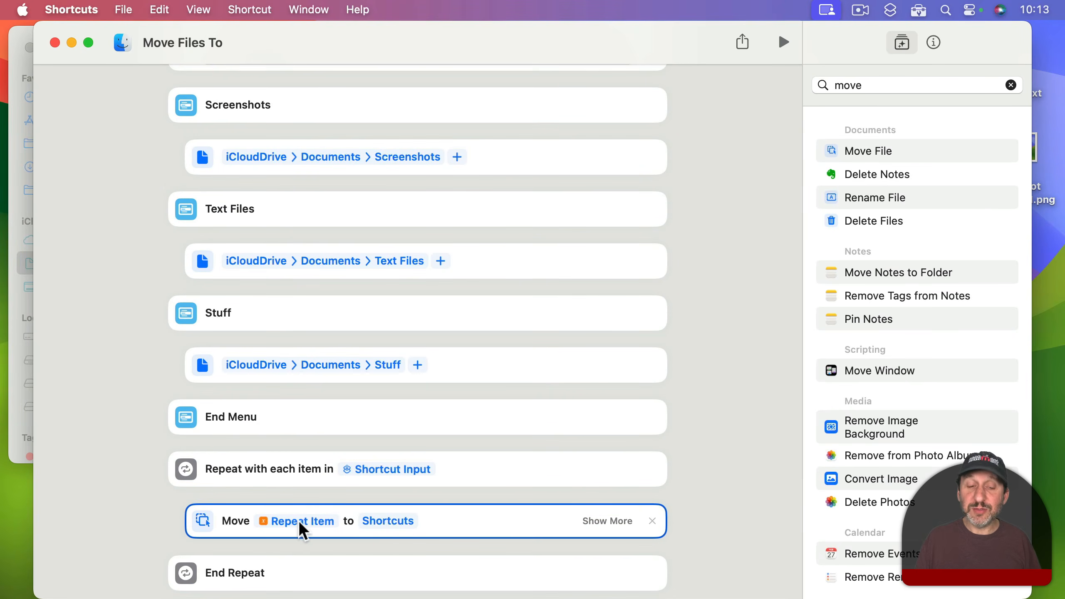
pyautogui.click(380, 520)
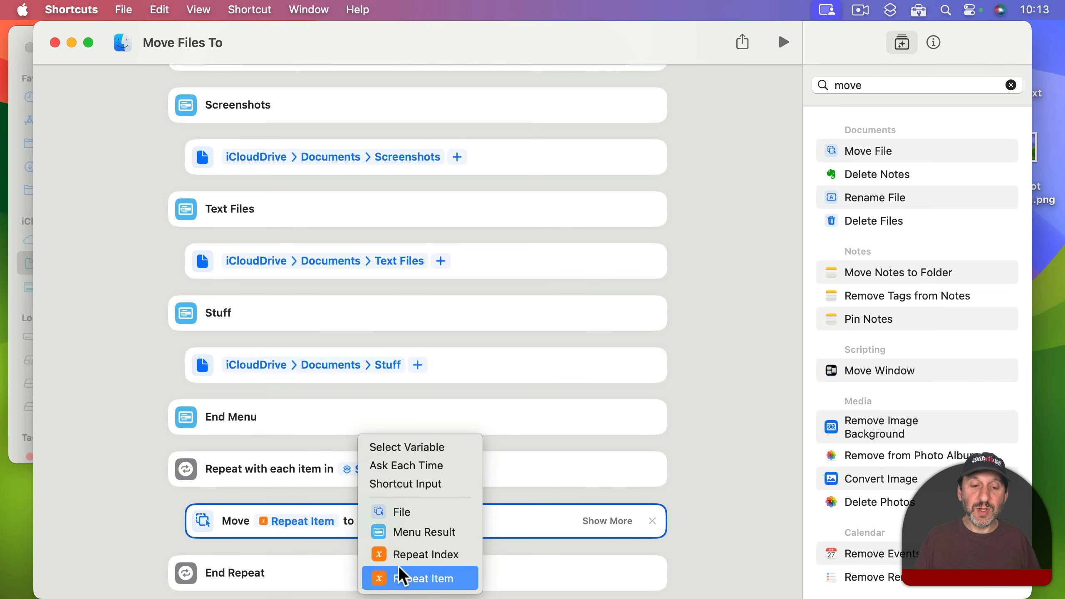
pyautogui.click(438, 533)
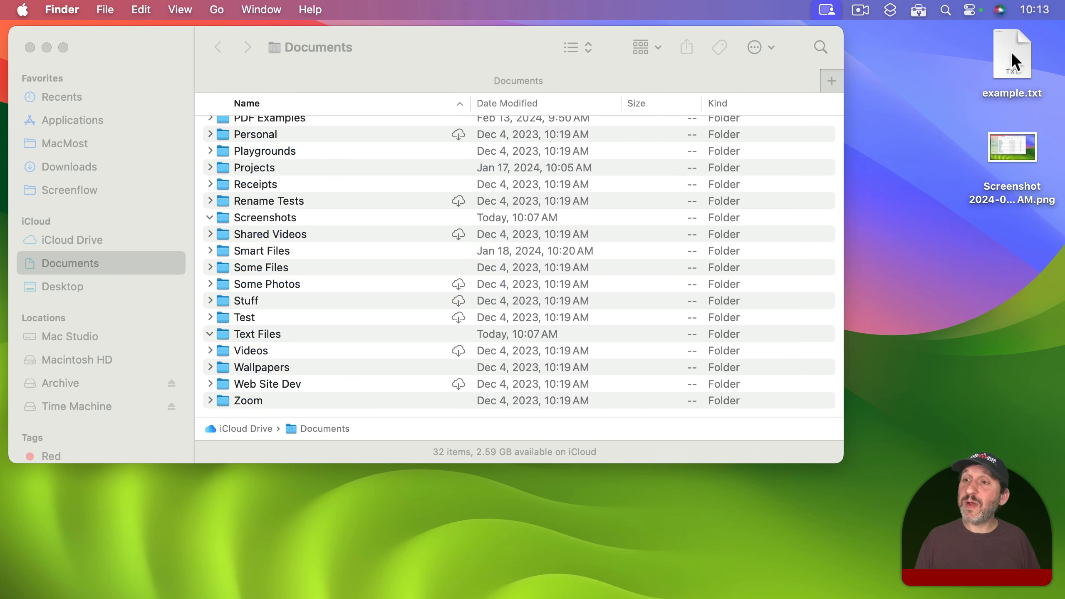
# Step: Switch to Finder and run the Move Files To service on the desktop file example.txt, choosing Text Files as the destination
pyautogui.click(1011, 51)
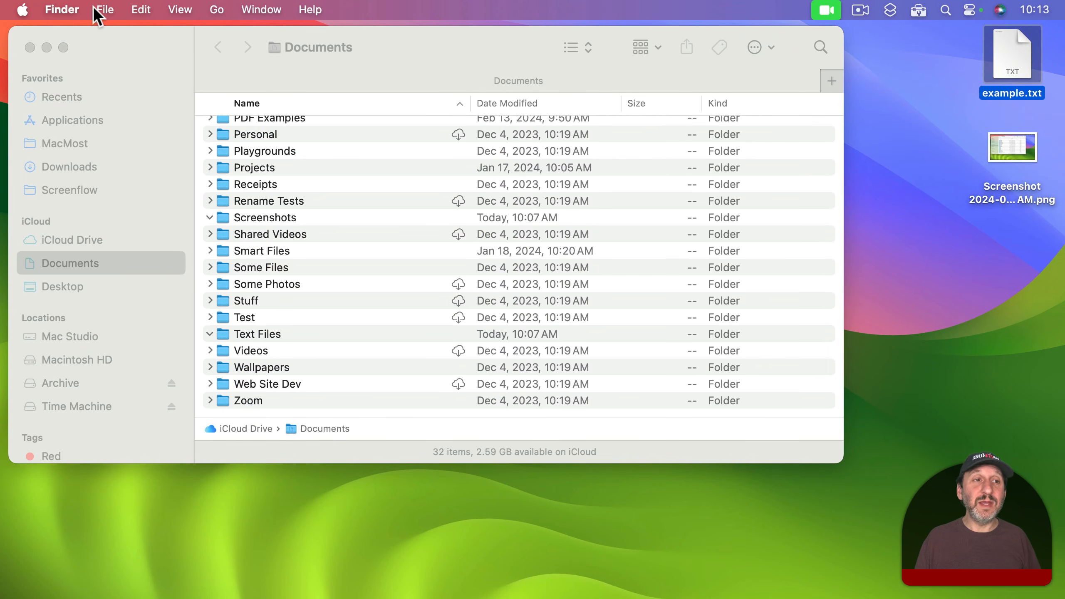
pyautogui.click(78, 11)
pyautogui.moveTo(103, 113)
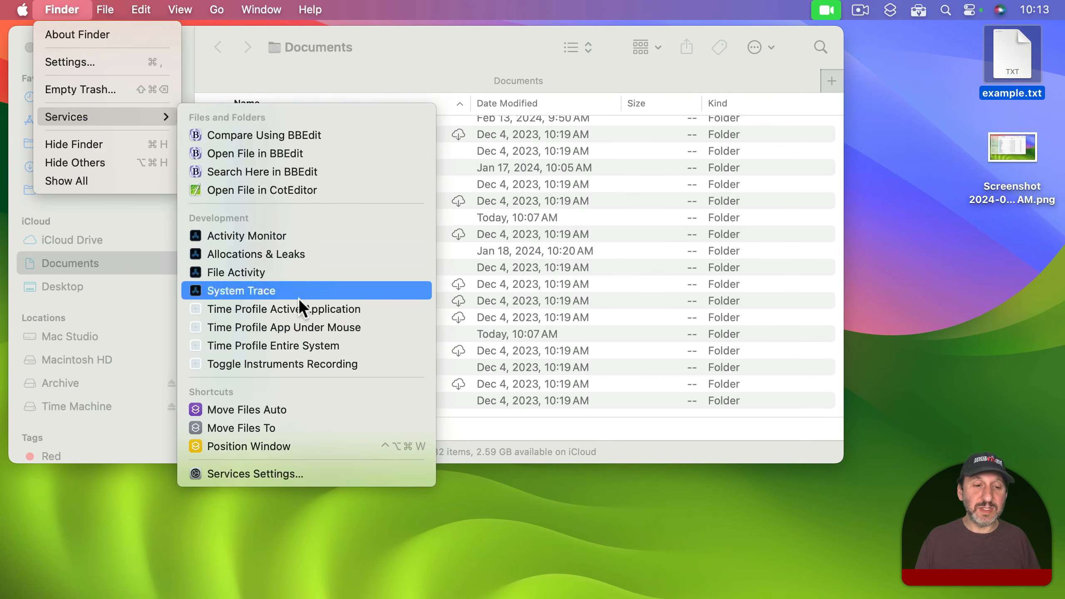
pyautogui.click(279, 425)
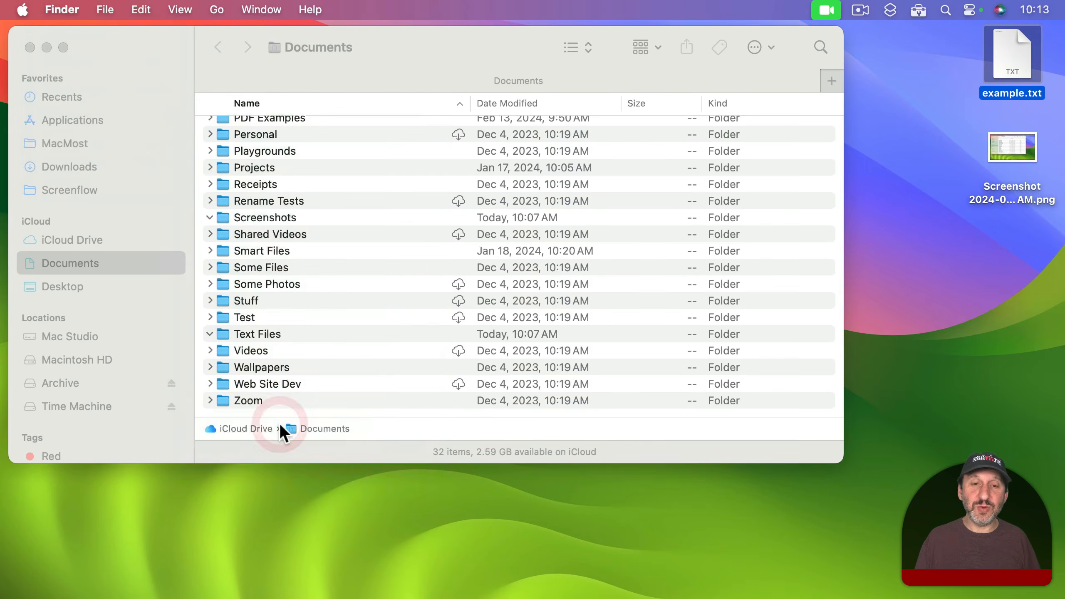
pyautogui.click(412, 206)
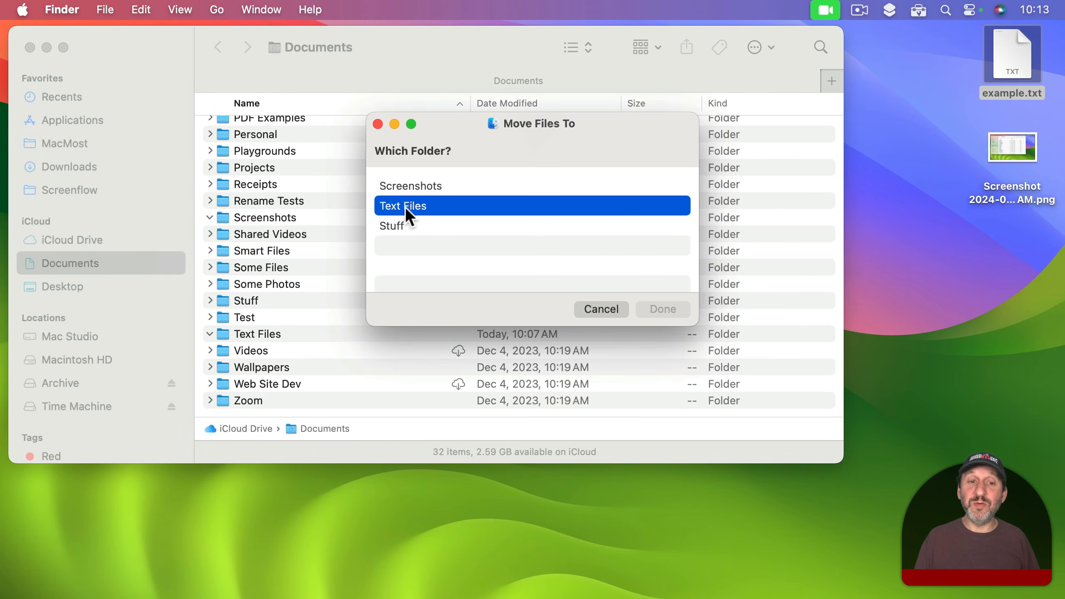
pyautogui.click(663, 310)
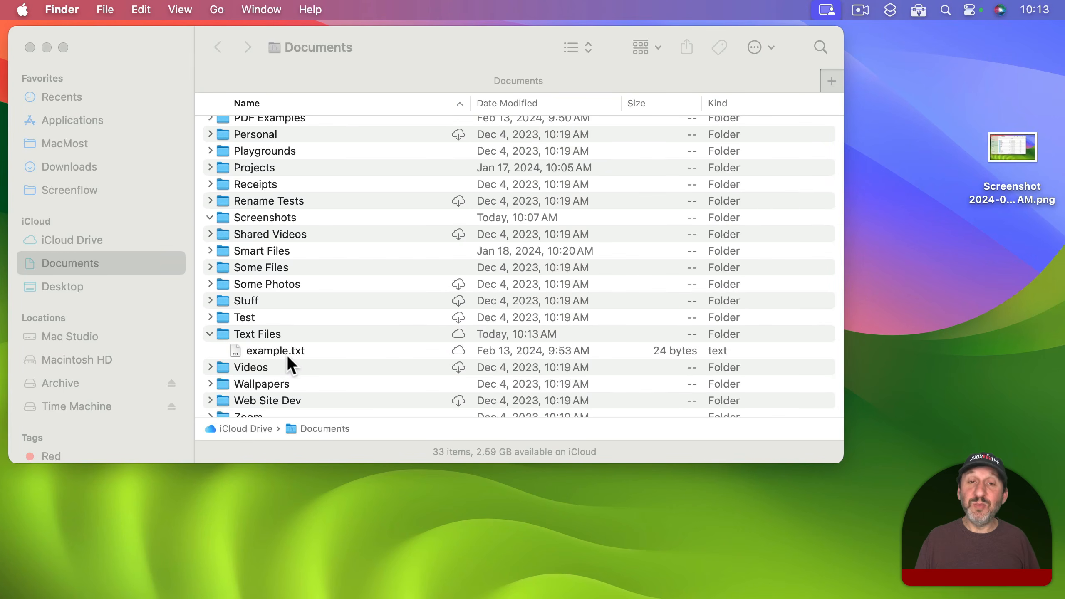
# Step: Return example.txt to the desktop and run the Move Files To quick action on it and the screenshot, choosing Text Files
pyautogui.moveTo(274, 351); pyautogui.dragTo(1004, 73)
pyautogui.moveTo(956, 46); pyautogui.dragTo(1022, 183)
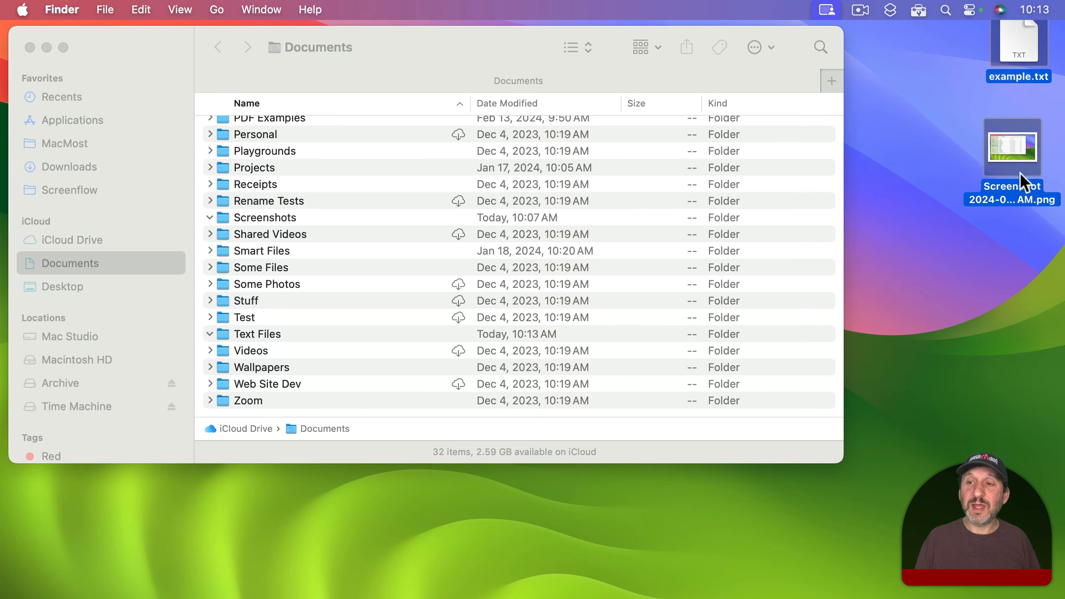
pyautogui.rightClick(1014, 149)
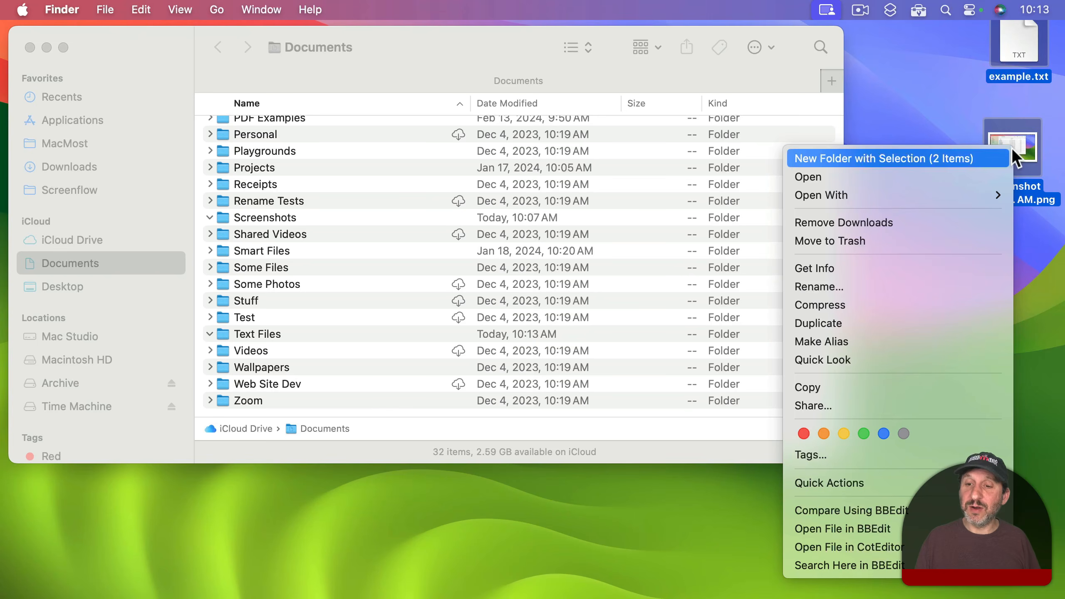
pyautogui.moveTo(870, 482)
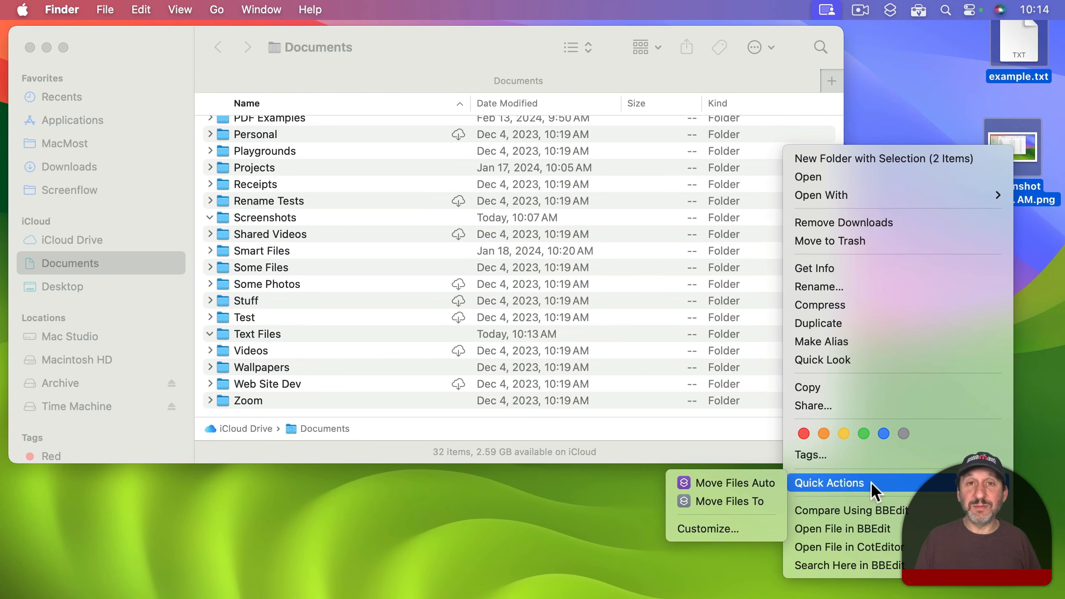
pyautogui.click(749, 502)
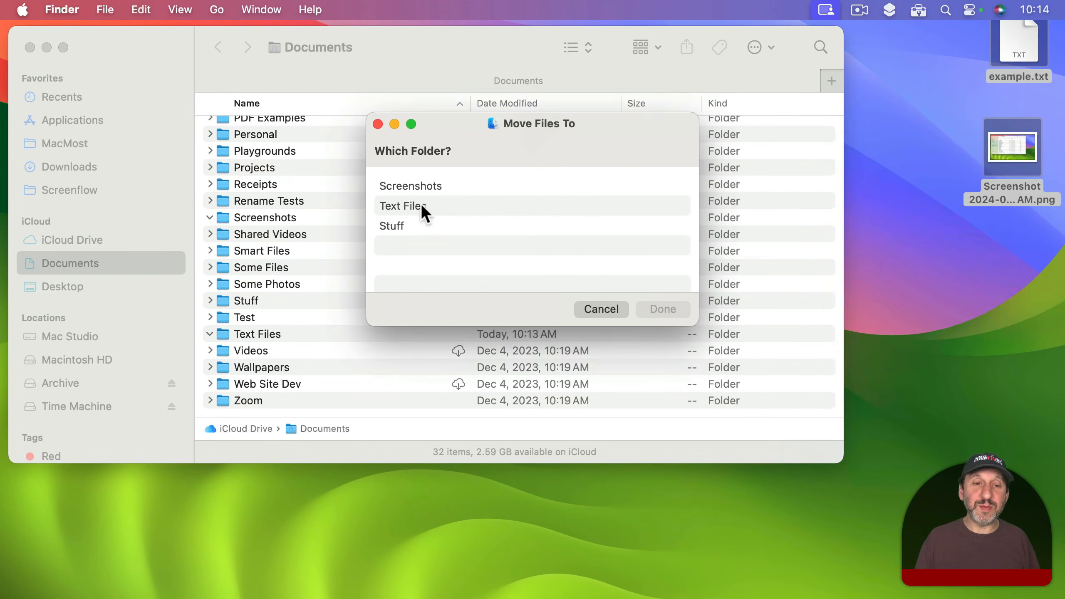
pyautogui.click(422, 206)
pyautogui.click(654, 309)
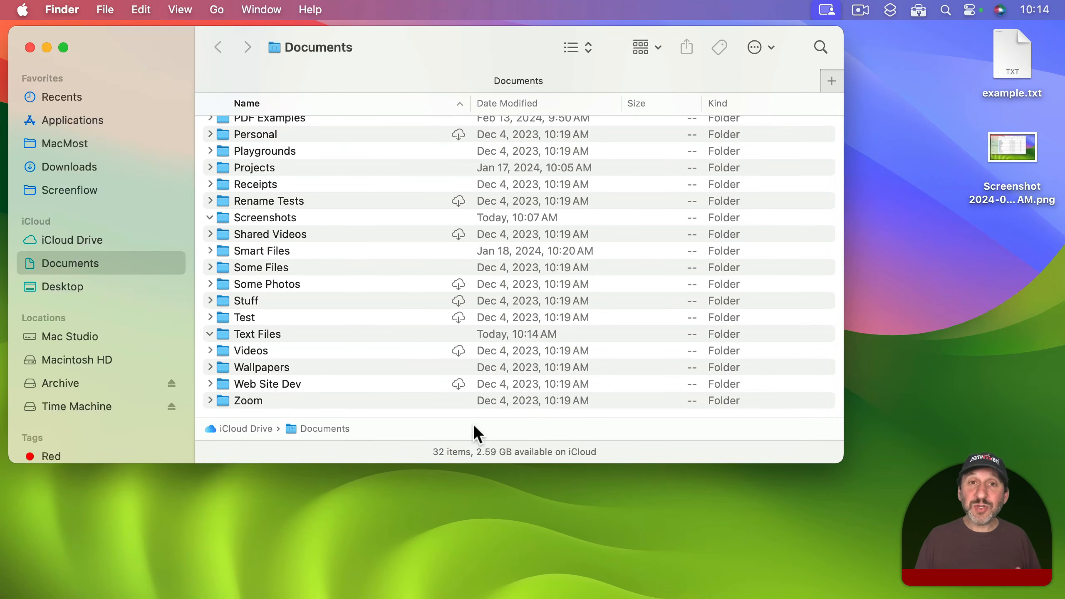
# Step: Switch to Shortcuts, add the Move Files To shortcut to the Dock, and hide the Shortcuts app
pyautogui.moveTo(632, 594)
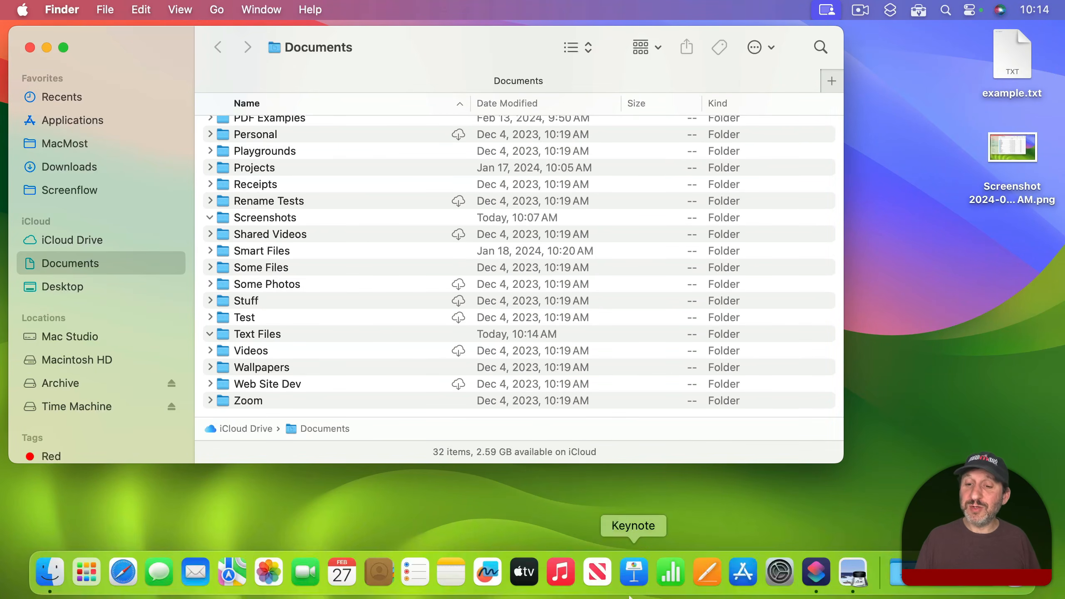
pyautogui.click(815, 582)
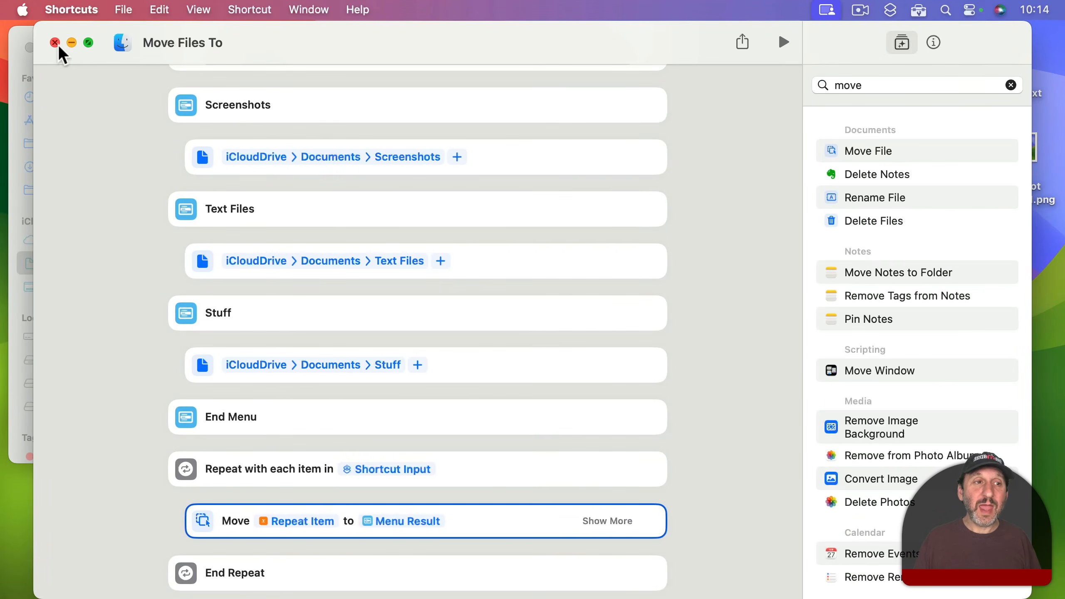
pyautogui.click(130, 9)
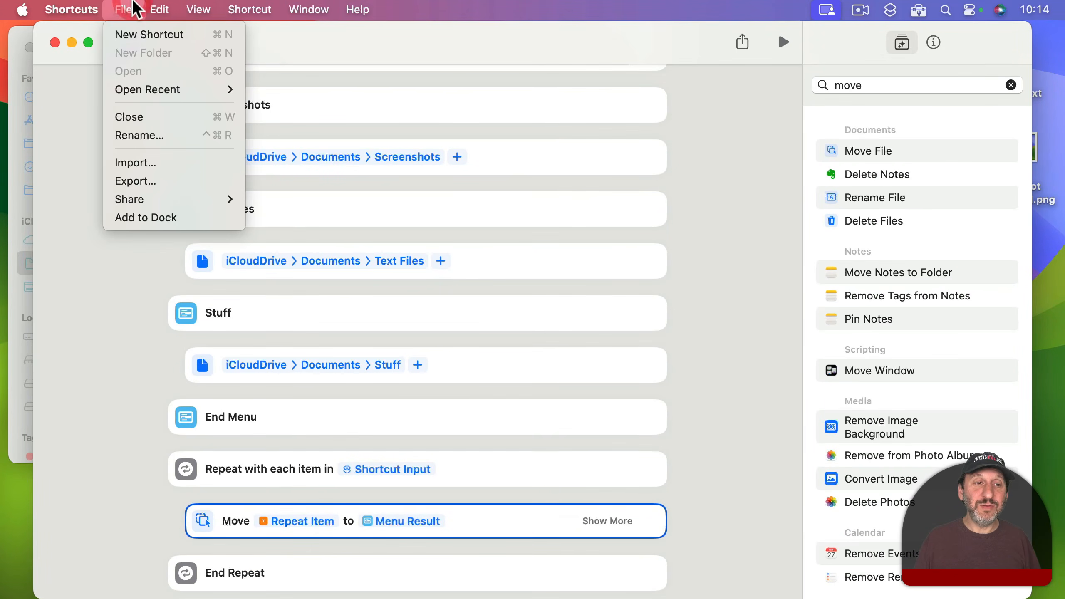
pyautogui.click(167, 210)
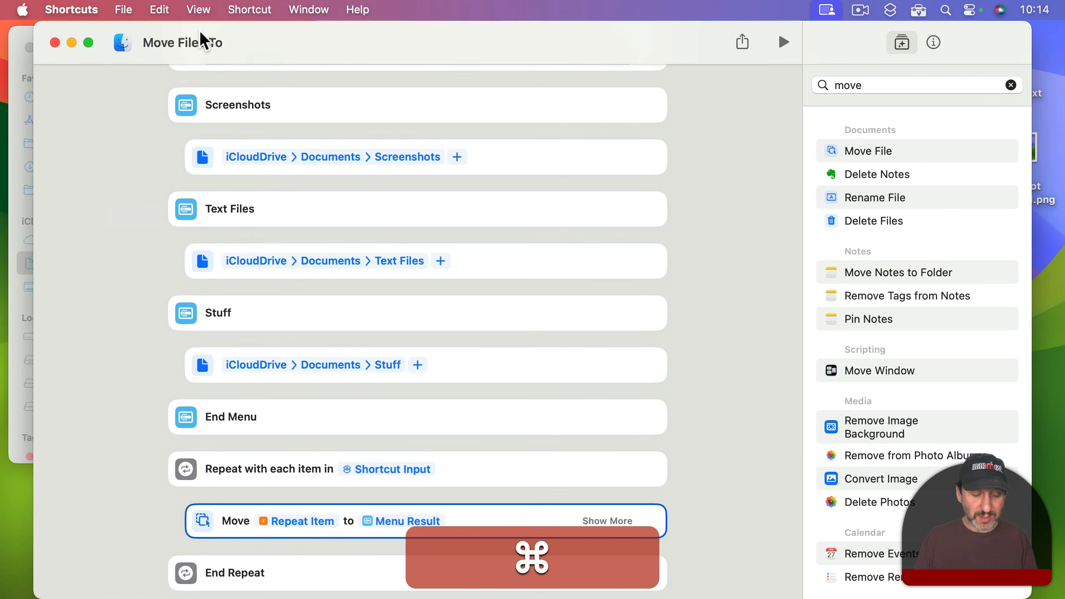
pyautogui.press('super+h')
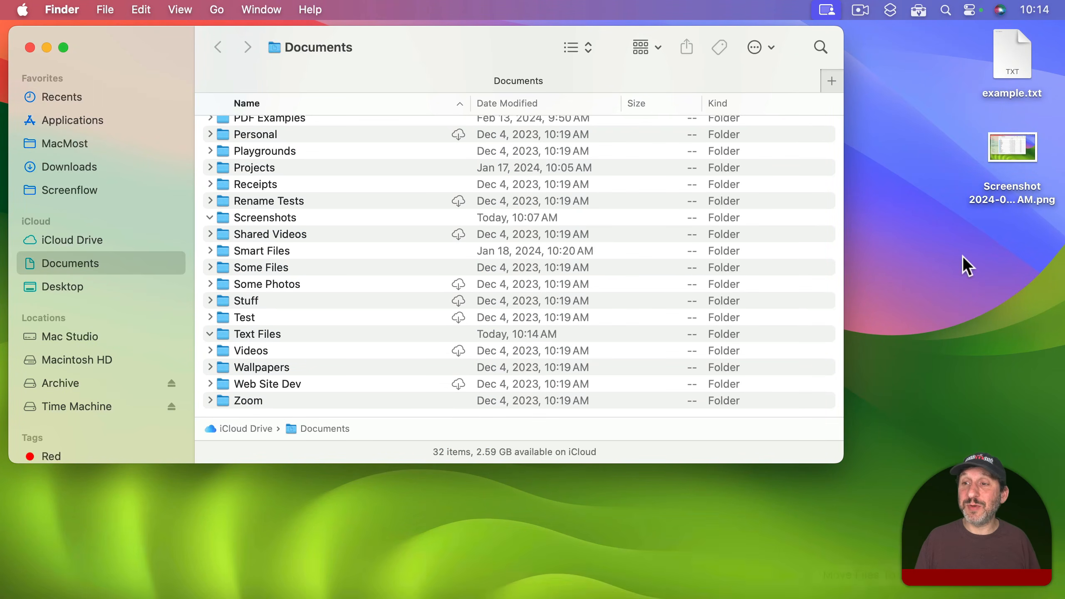
# Step: Send example.txt and the screenshot from the desktop to the Move Files To shortcut in the Dock, choosing Text Files
pyautogui.moveTo(960, 49); pyautogui.dragTo(855, 569)
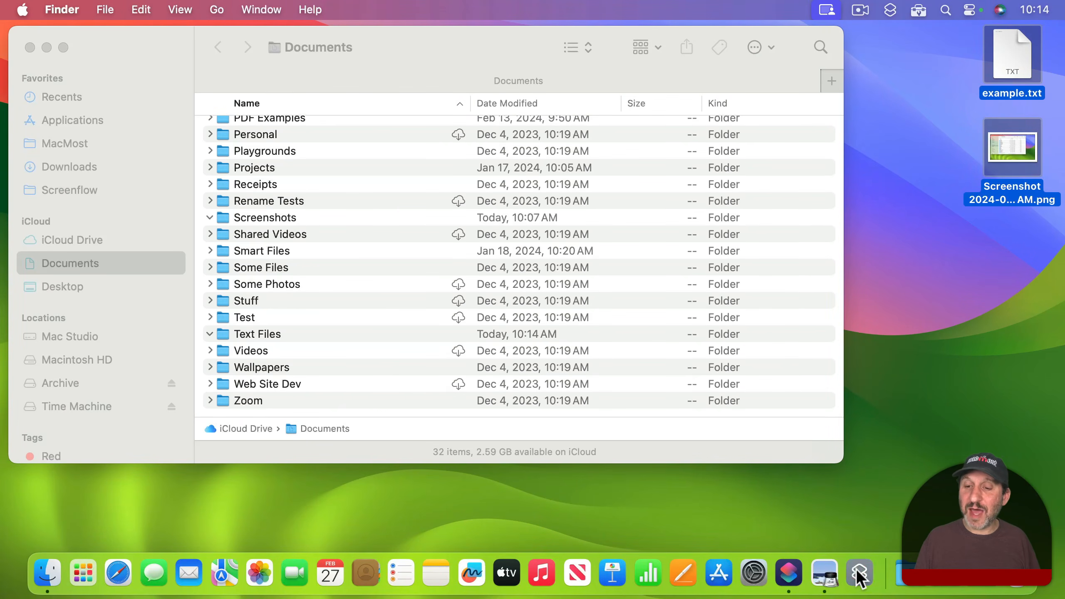
pyautogui.click(421, 210)
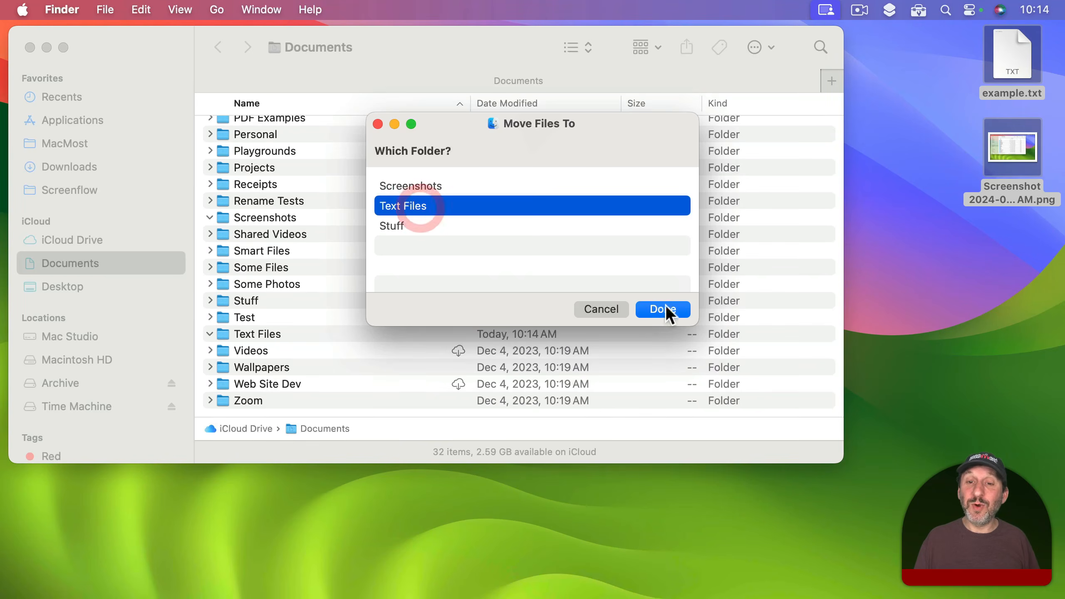
pyautogui.click(667, 307)
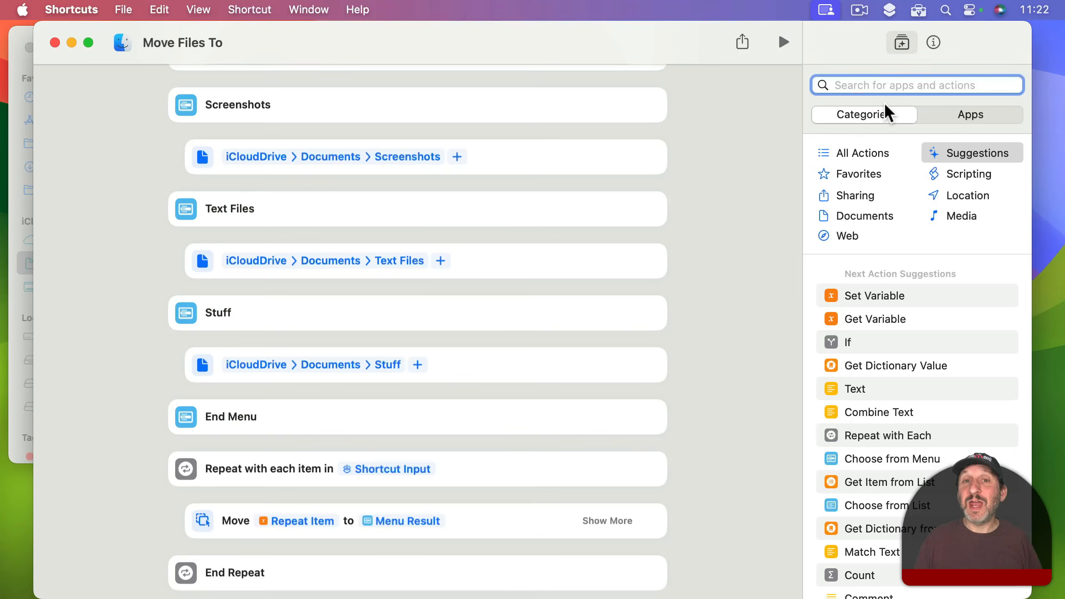
# Step: Insert a Get Selected Files in Finder action before the repeat loop and make the loop use its File output
pyautogui.write('get finder')
pyautogui.moveTo(885, 145); pyautogui.dragTo(340, 493)
pyautogui.scroll(-2, 346, 507)
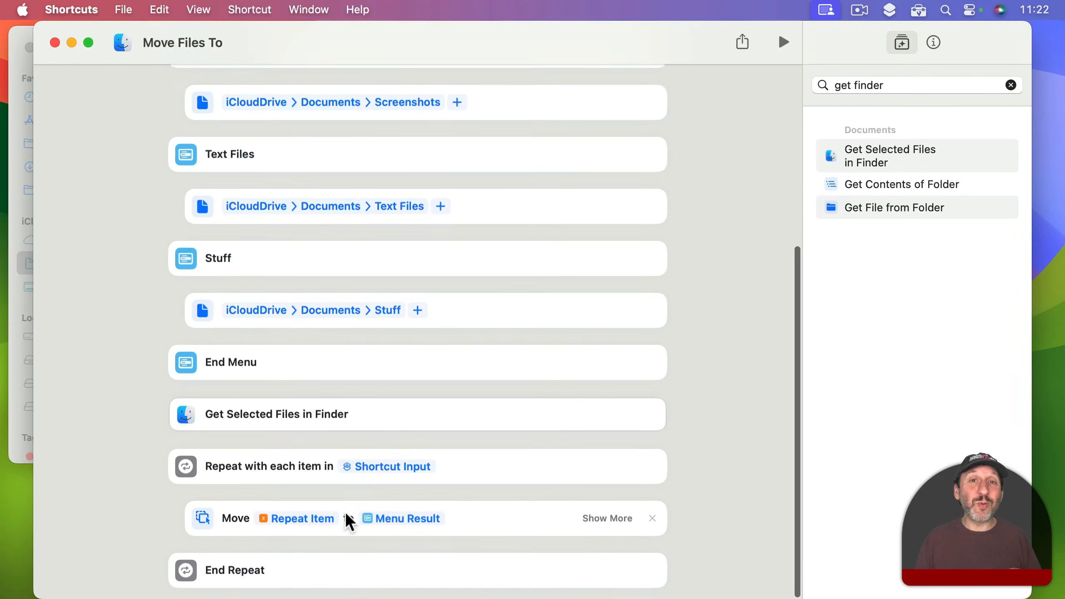
pyautogui.click(382, 468)
pyautogui.click(383, 473)
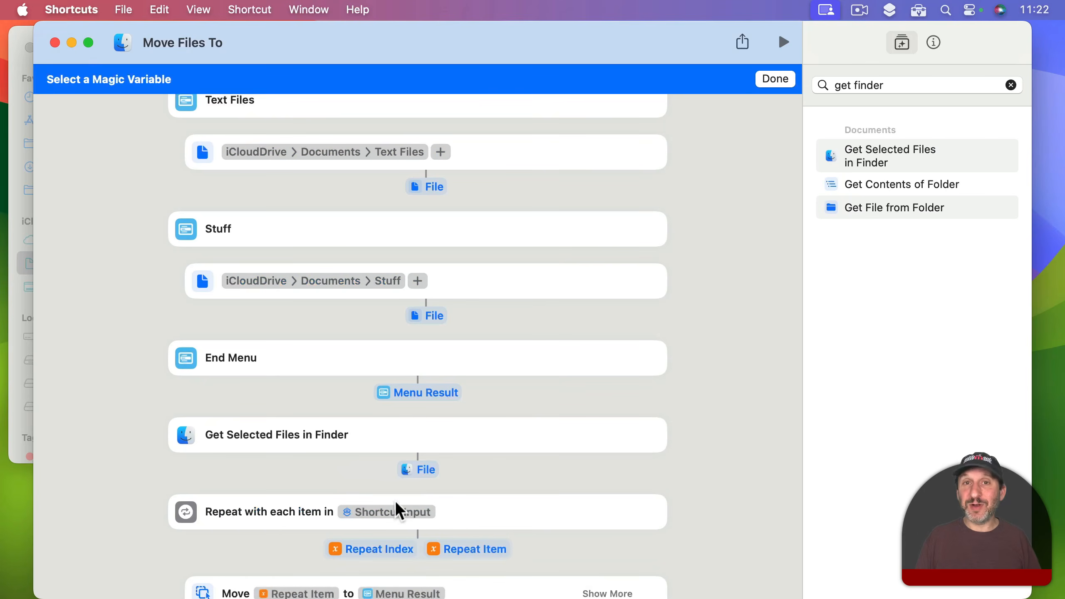
pyautogui.click(420, 470)
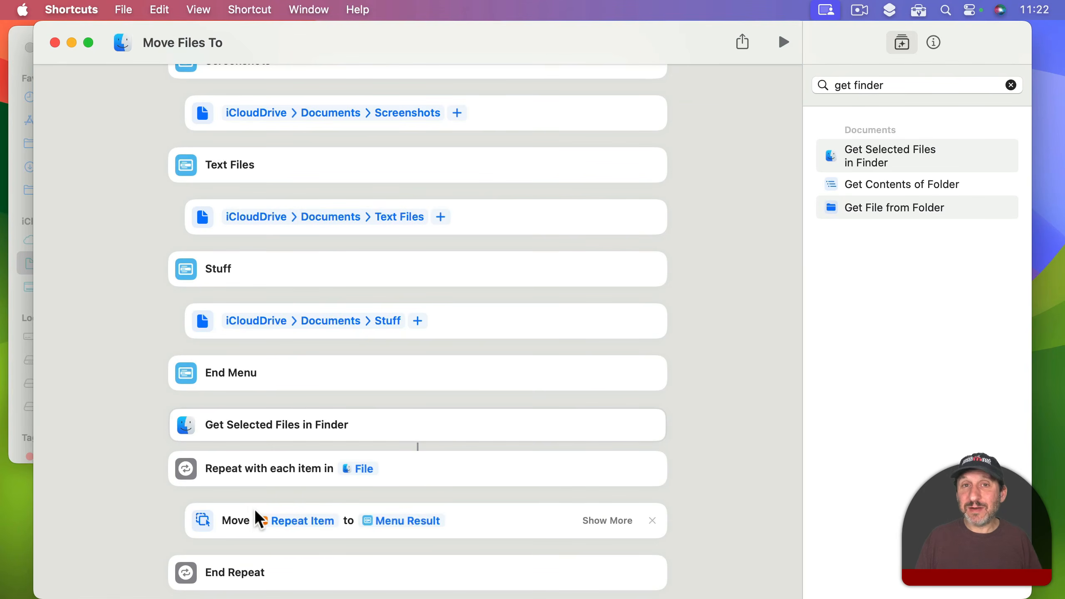
# Step: Turn off Use as Quick Action for the shortcut and pin it in the menu bar
pyautogui.click(933, 42)
pyautogui.click(864, 175)
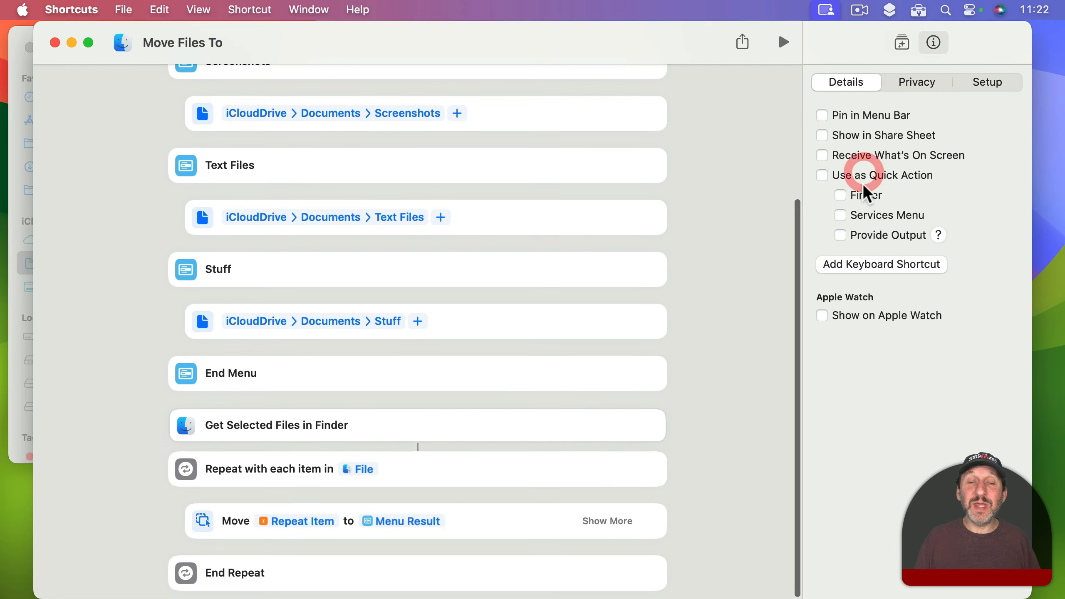
pyautogui.click(849, 115)
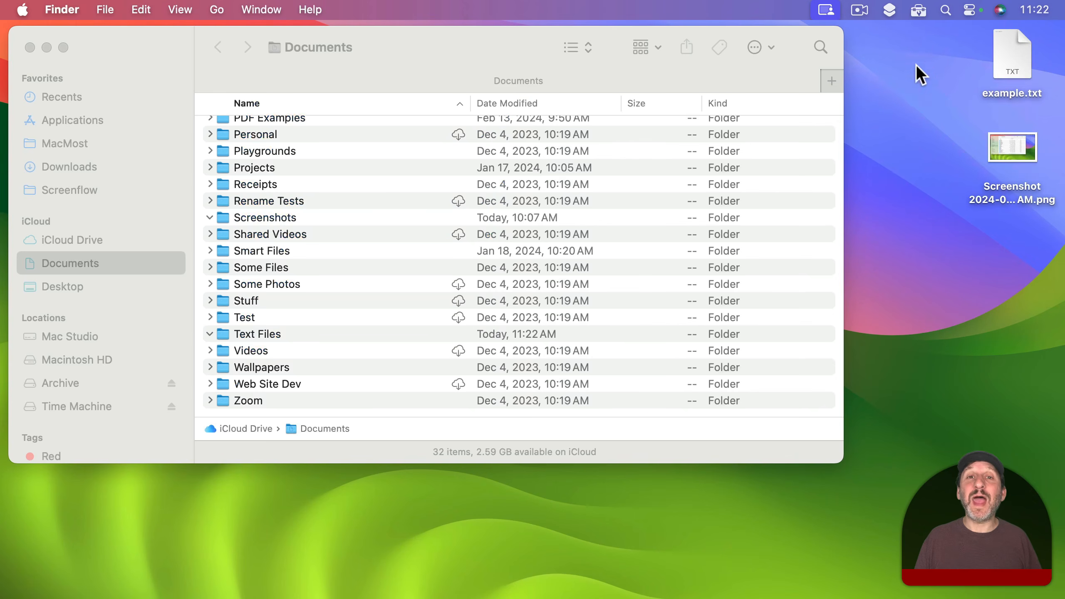